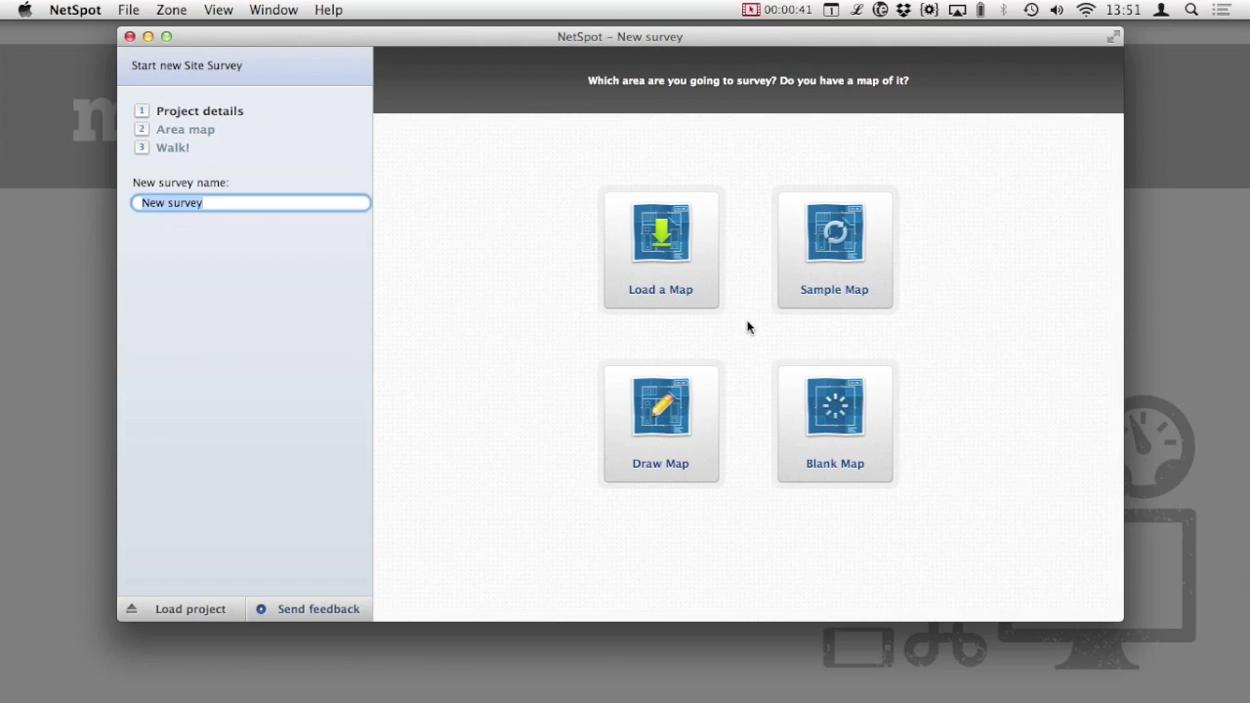
click(884, 234)
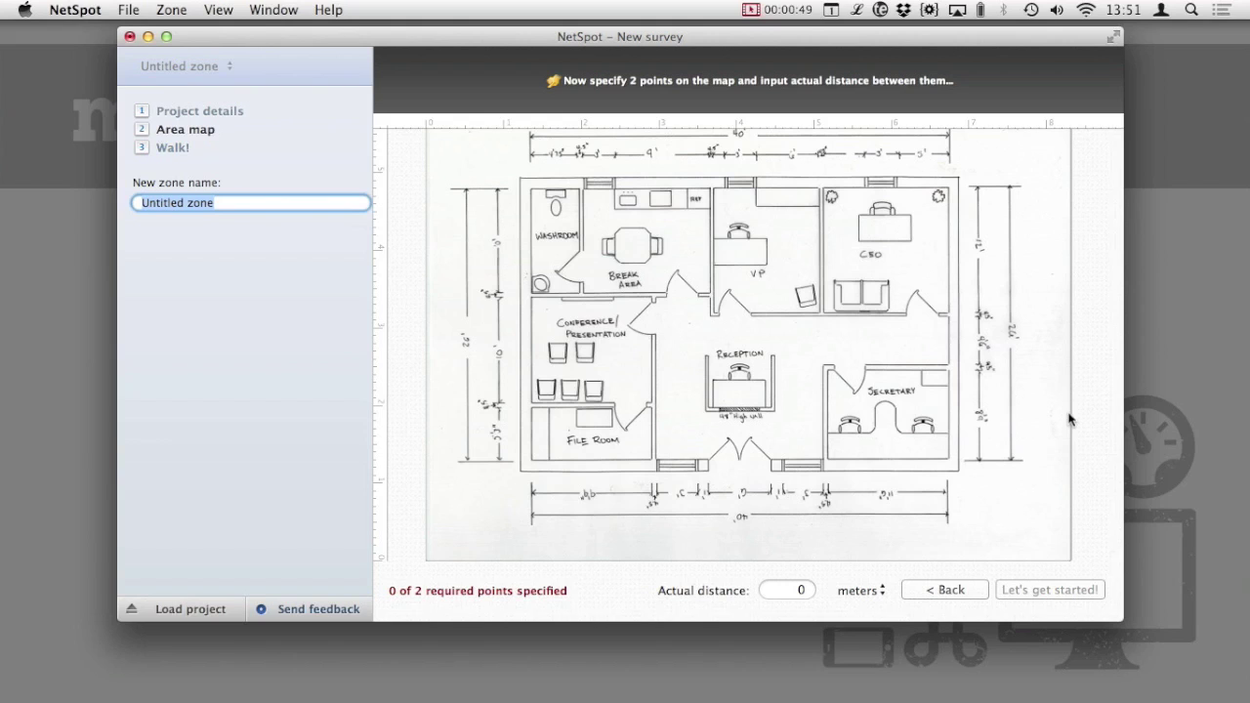
click(972, 587)
click(672, 273)
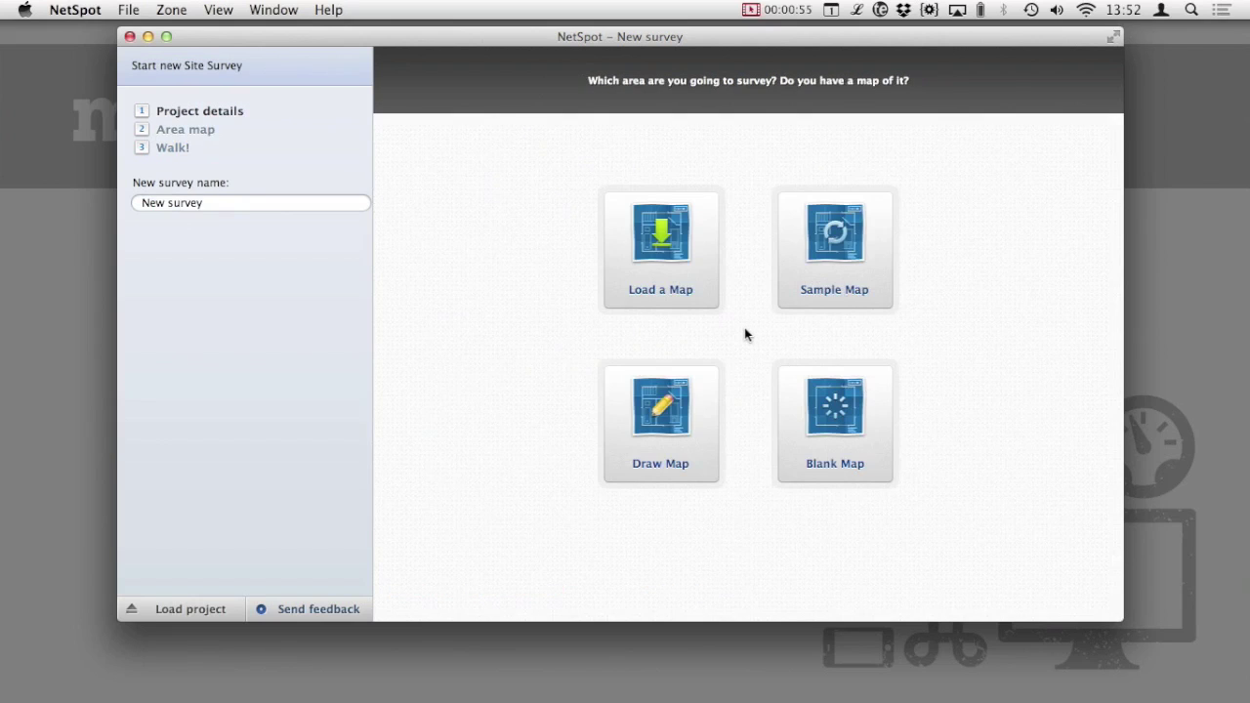
Create a new map to draw by hand, 30 feet wide and 40 feet long
click(703, 400)
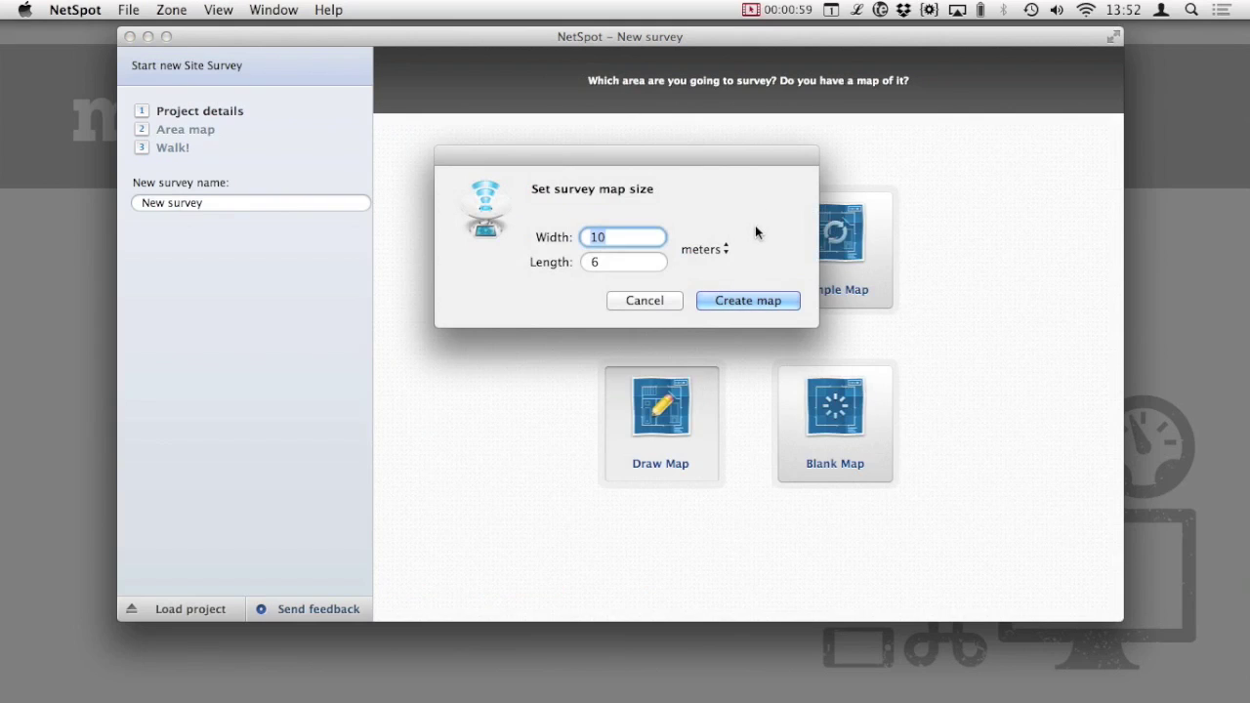
click(727, 249)
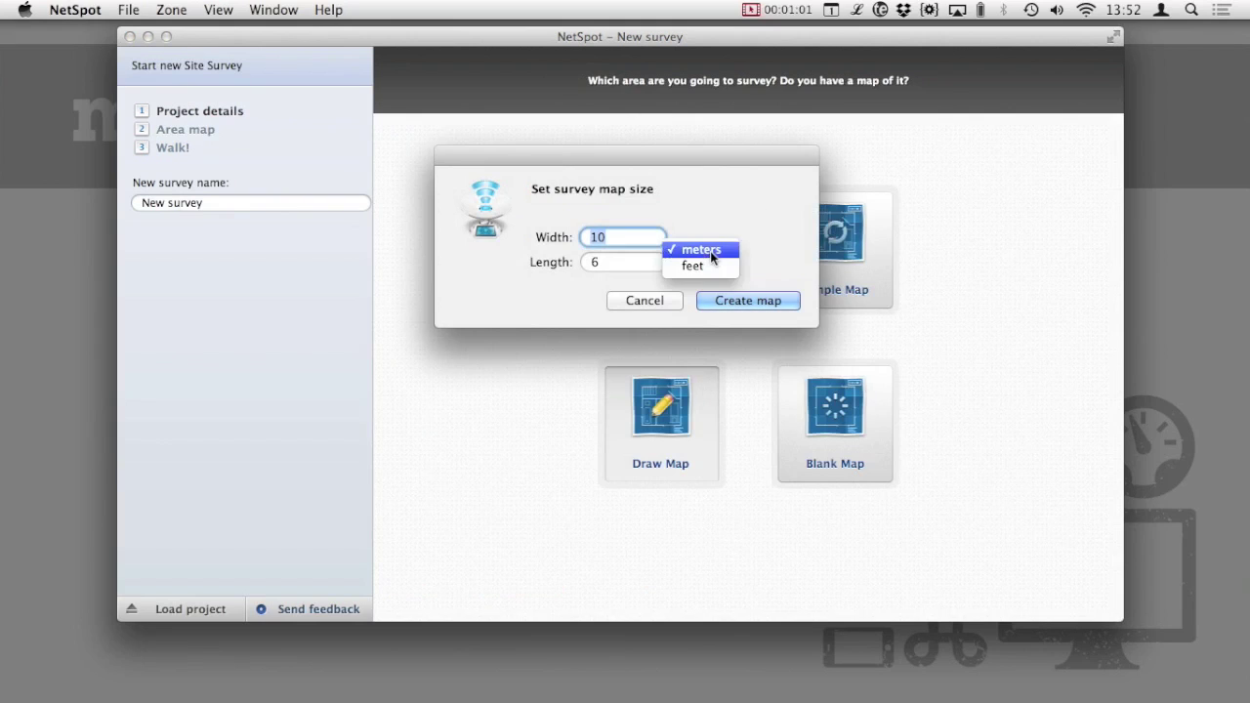
click(711, 261)
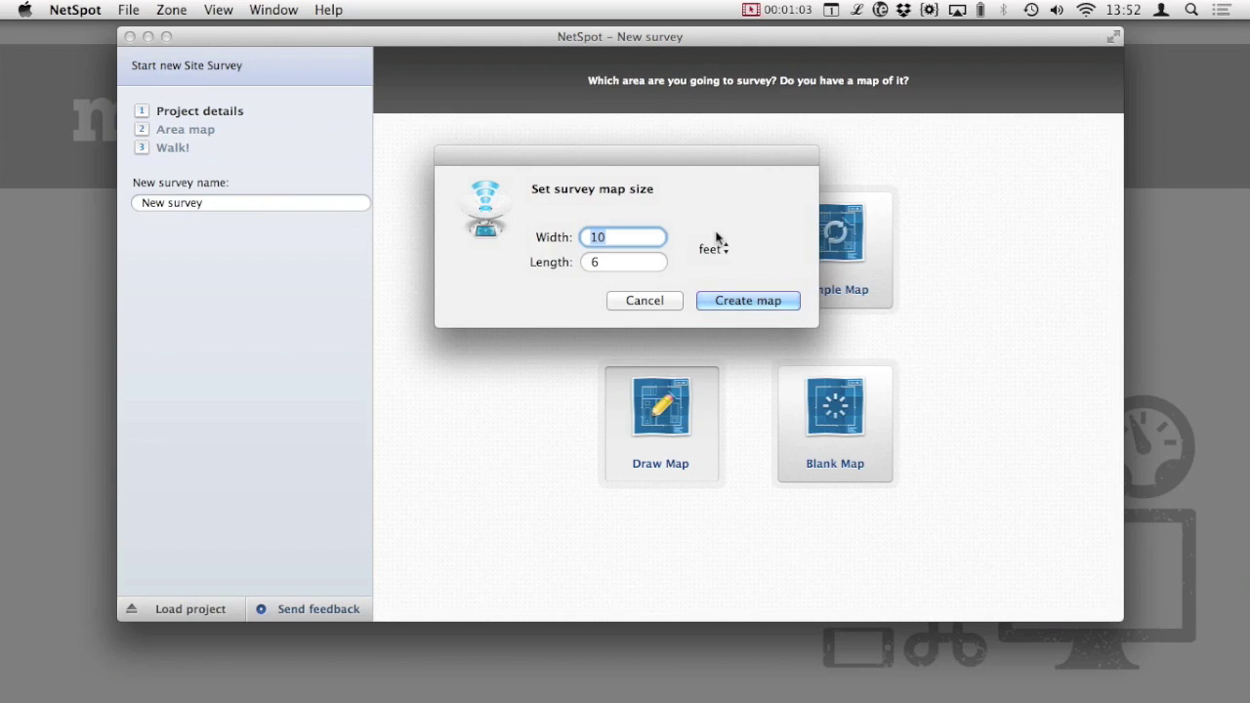
text(30)
key(Tab)
text(40)
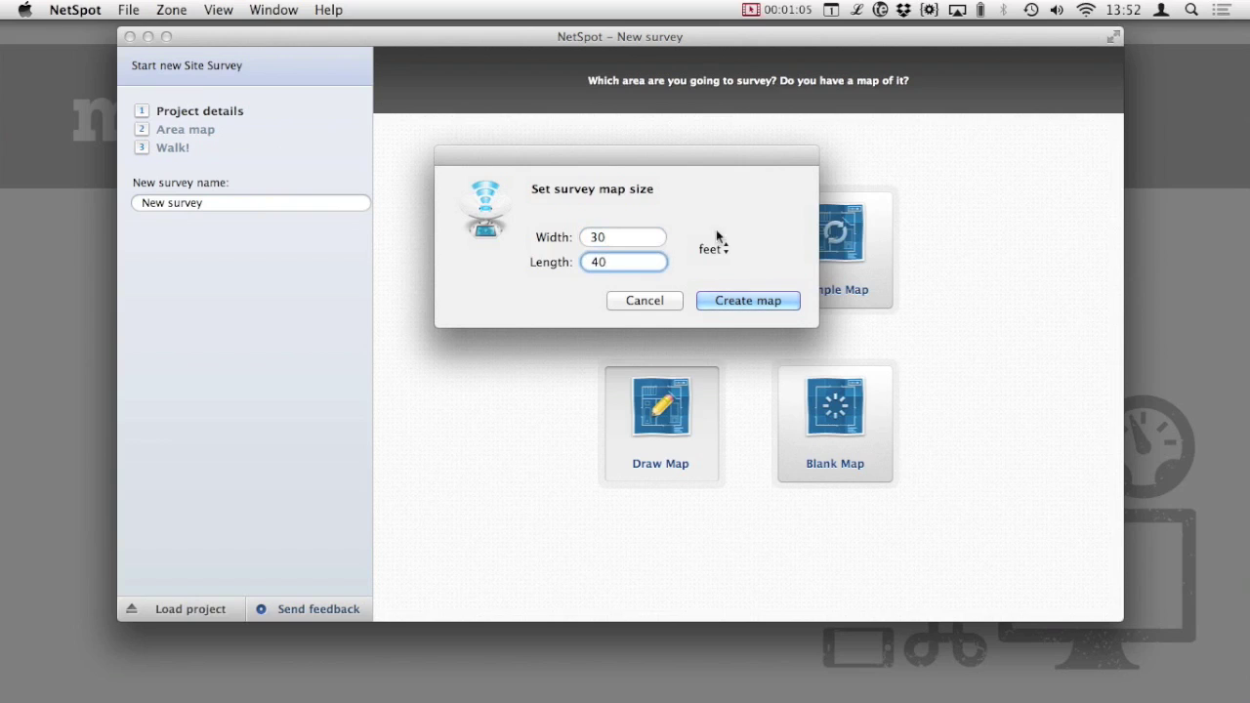
click(792, 302)
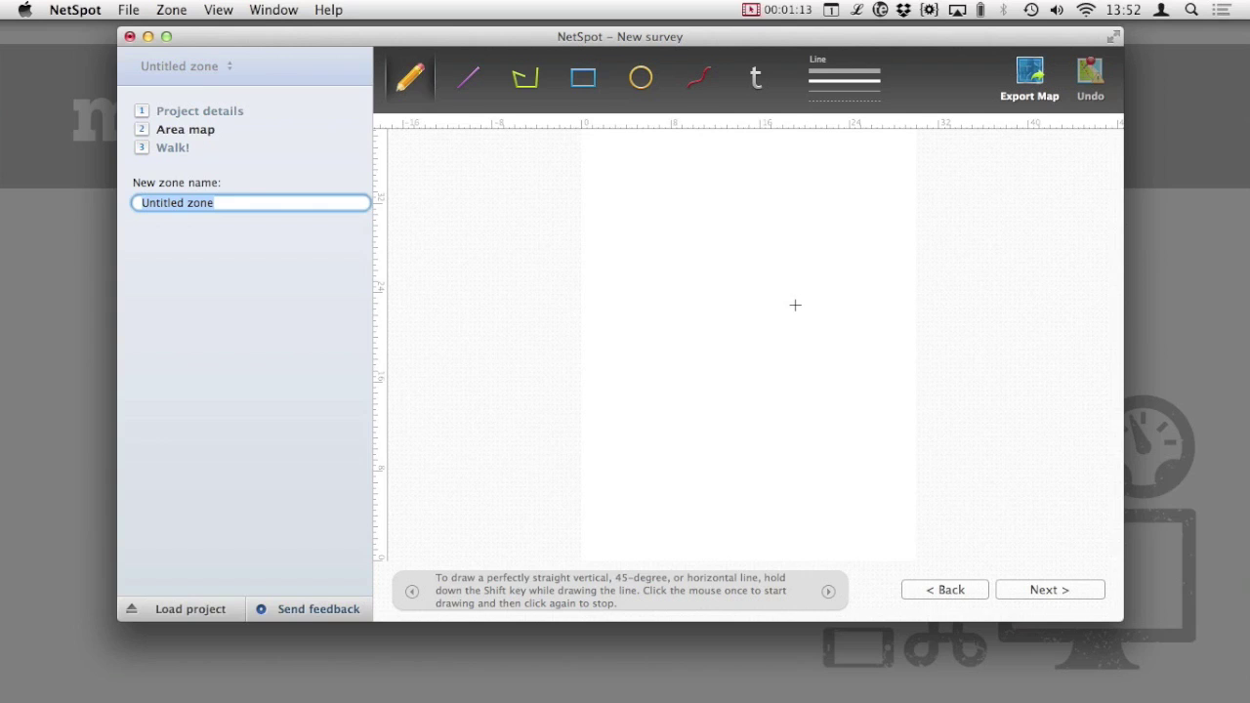
Enlarge the window and draw a rectangle around the whole blank map as the outer walls, about 30 by 40 feet
click(166, 36)
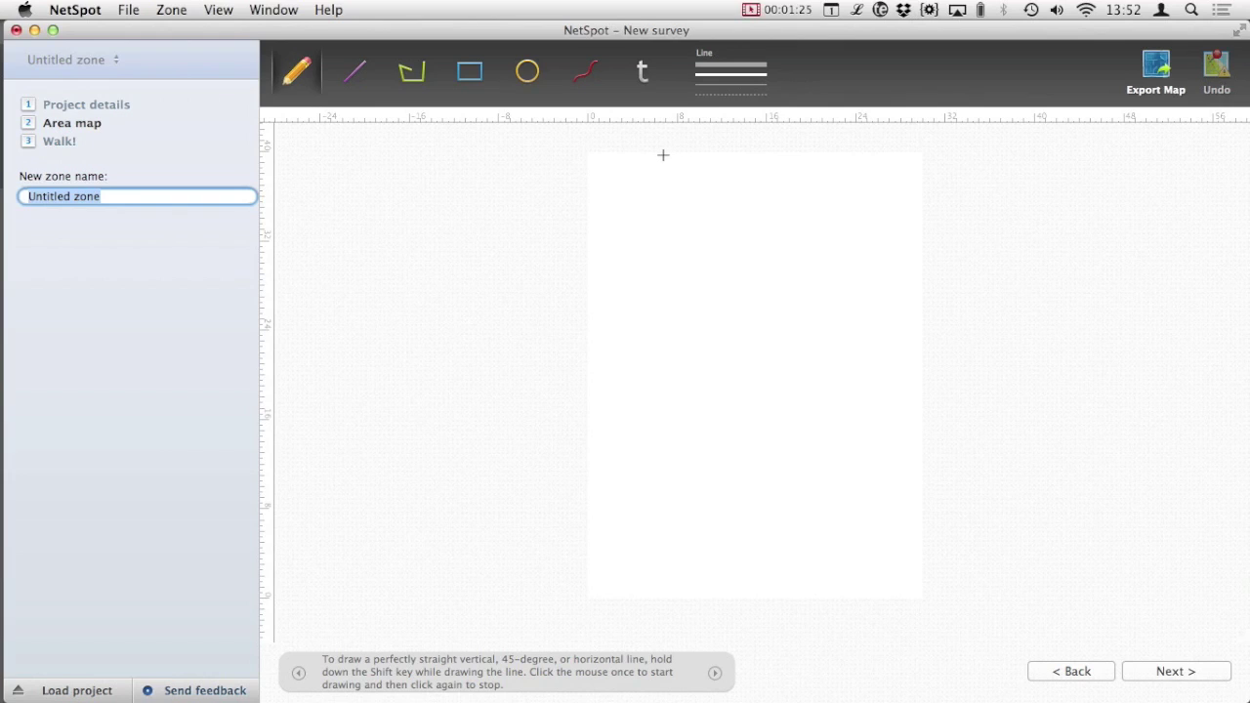
click(470, 75)
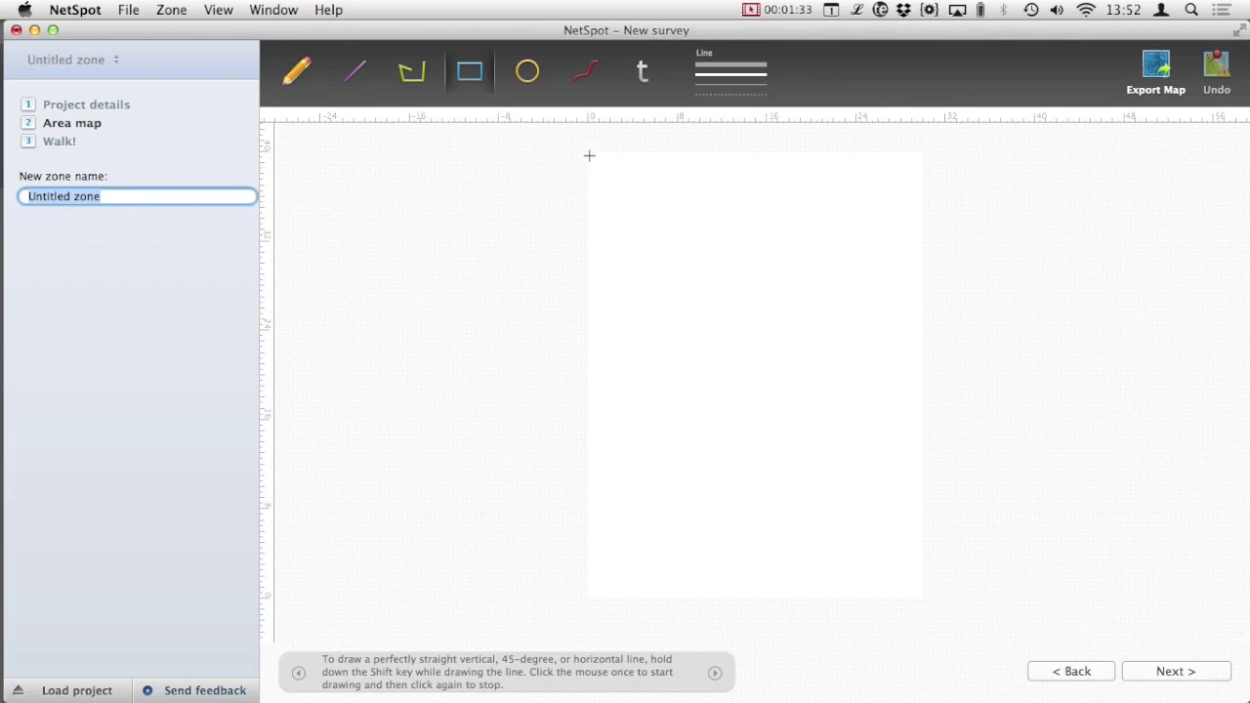
drag(590, 155, 918, 596)
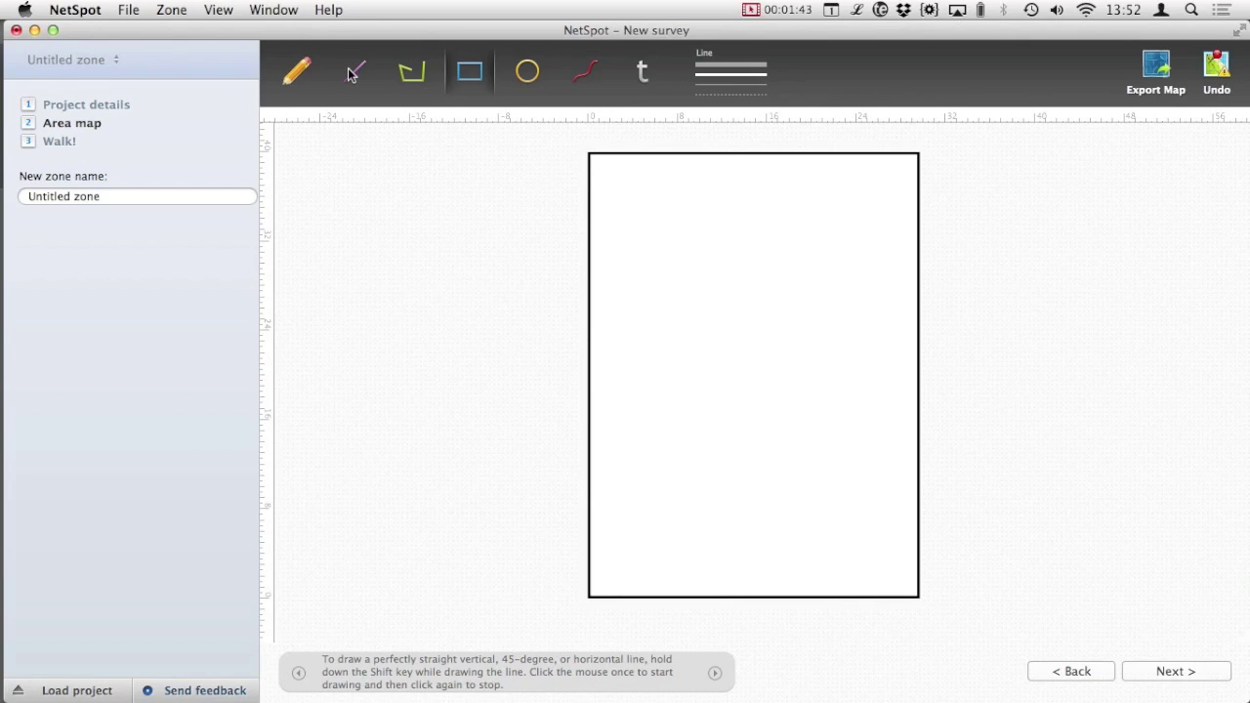
click(409, 74)
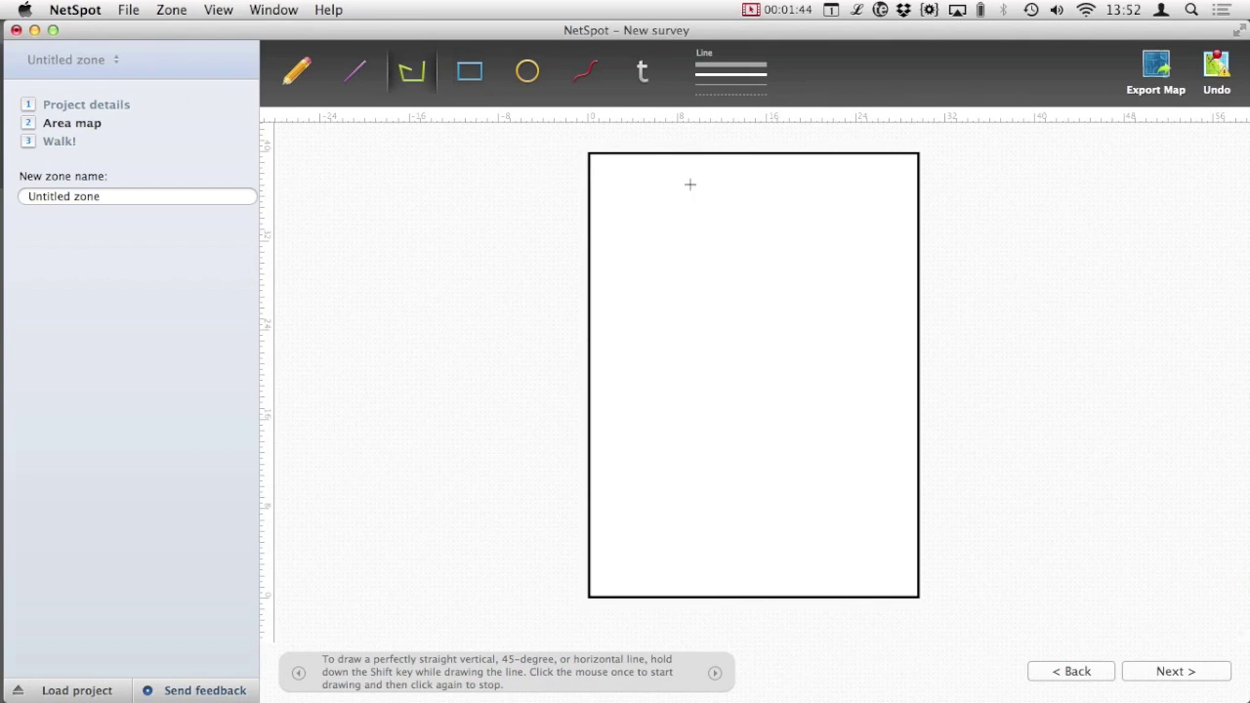
click(635, 212)
click(636, 326)
click(727, 325)
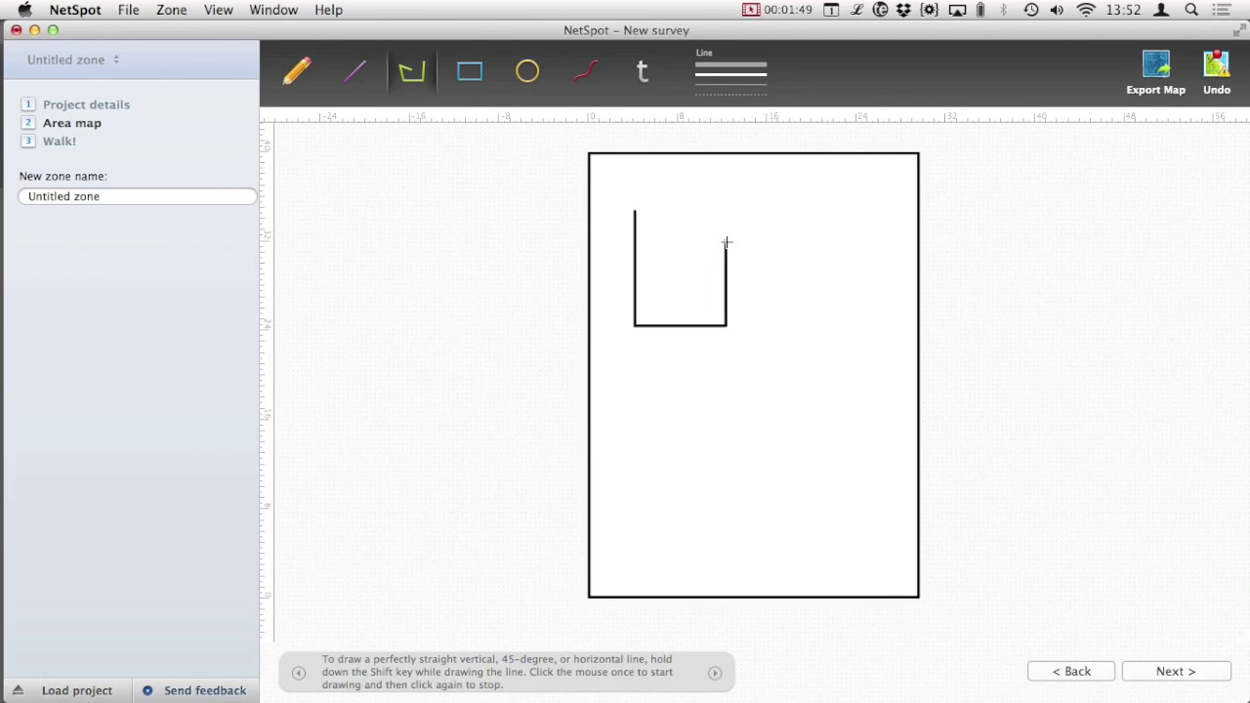
click(726, 242)
key(super+z)
key(super+z)
key(super+z)
key(super+z)
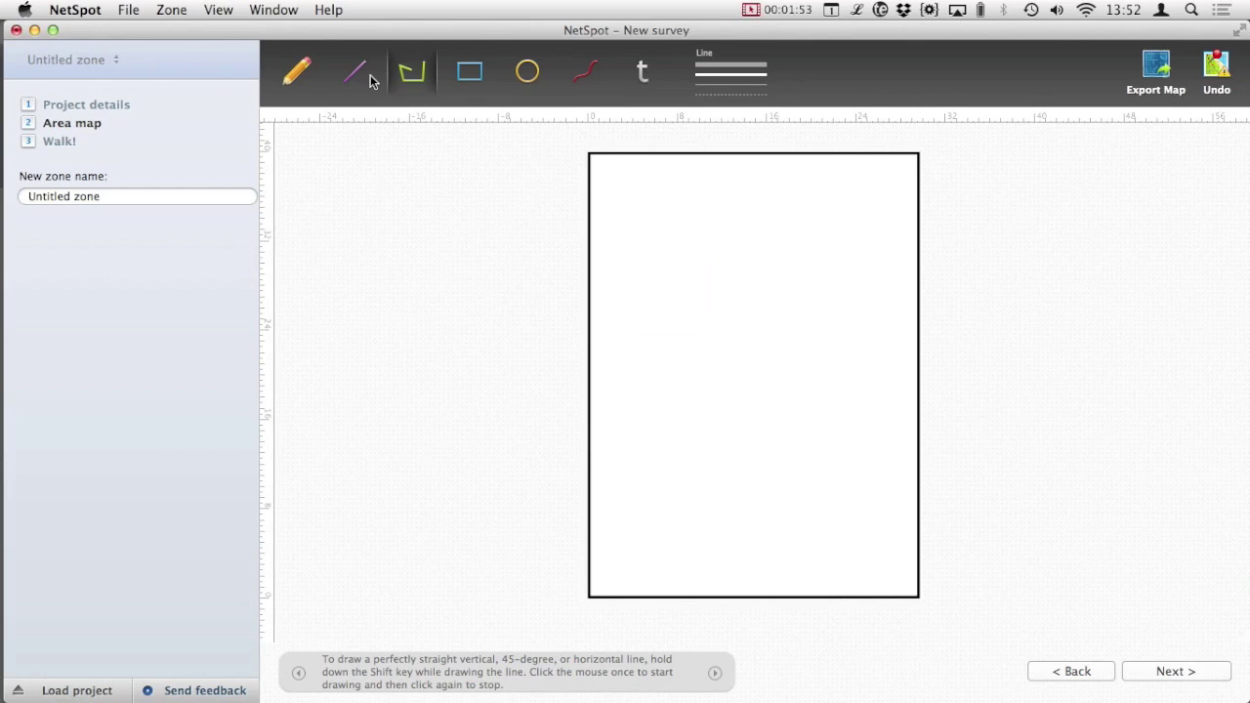
With the Line tool, draw an 11-foot vertical wall about 8 feet along the upper edge and two horizontal wall sections level with its lower end
click(364, 78)
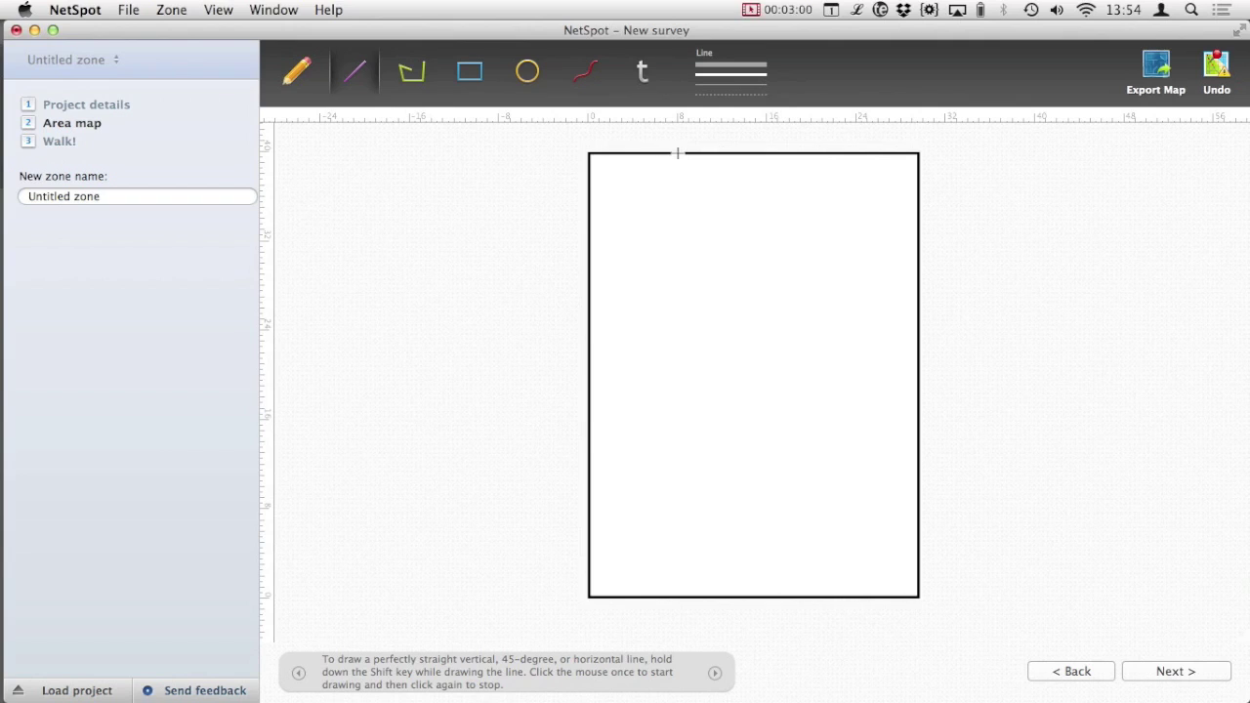
click(677, 154)
click(632, 276)
click(589, 275)
click(730, 276)
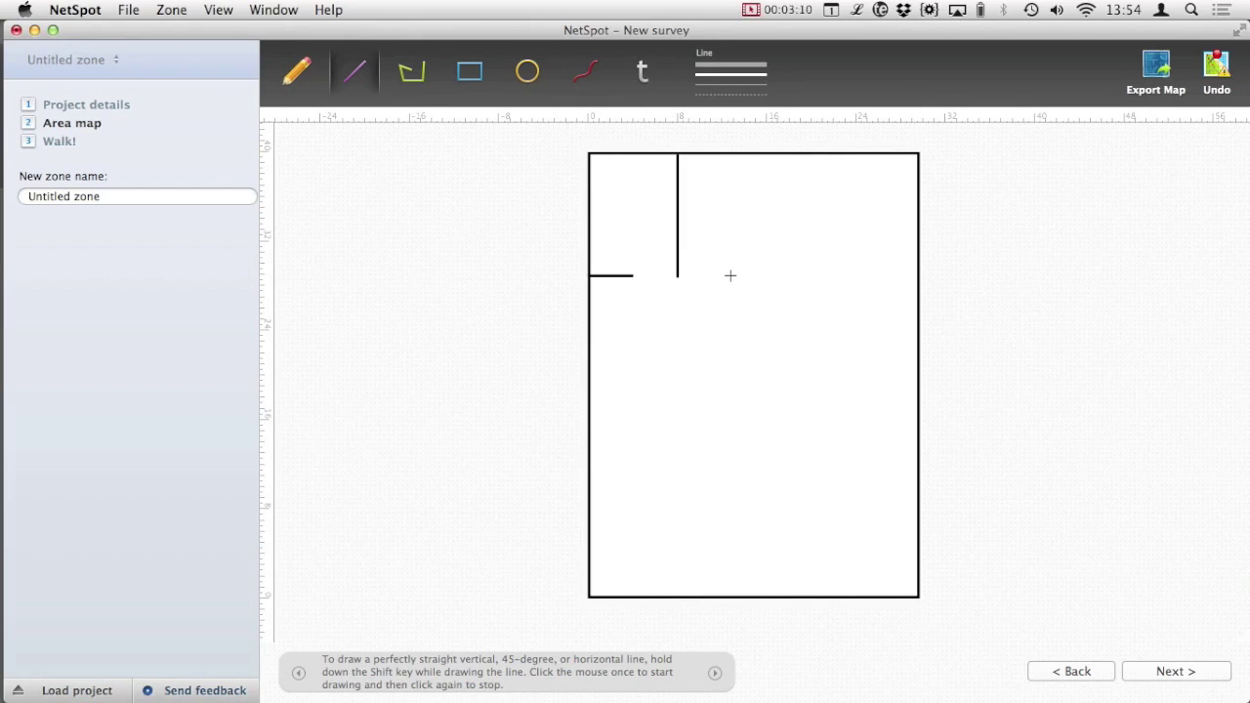
click(918, 276)
Draw a small L-shaped room against the outer wall at mid-height, with walls about 7 feet horizontally and 4 feet vertically
click(918, 359)
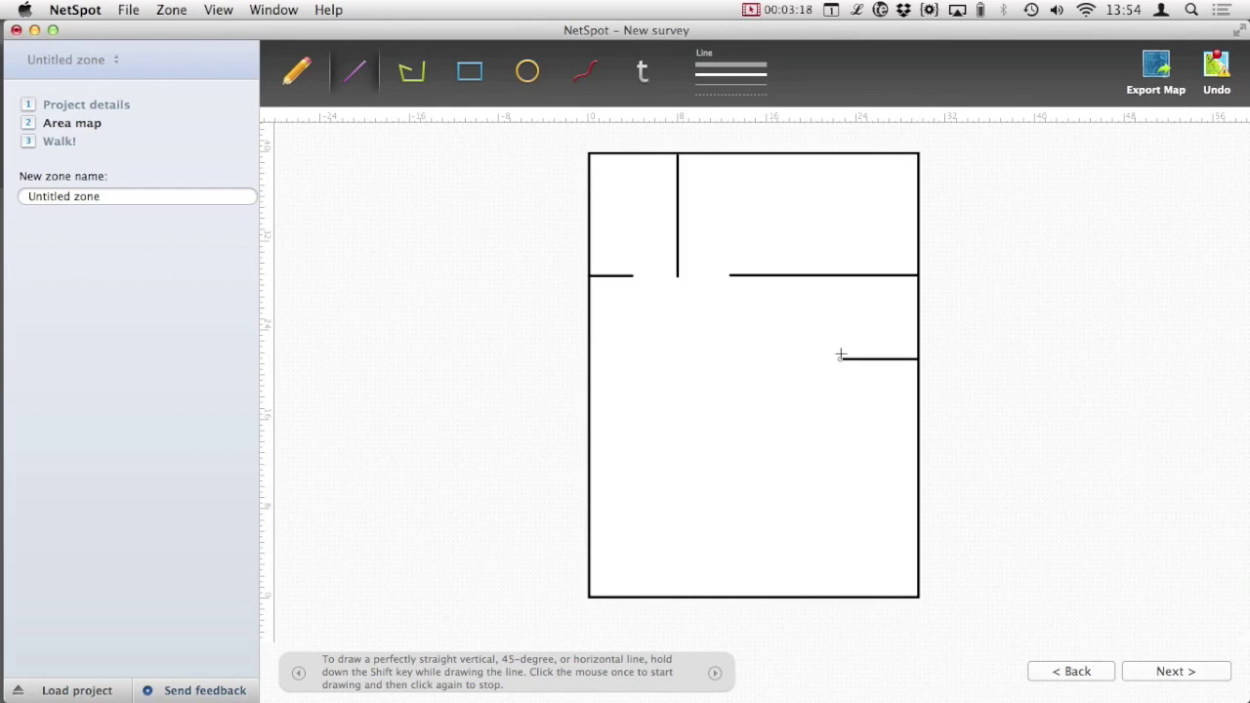
click(840, 358)
click(842, 314)
Draw two horizontal wall sections with a door gap along the hallway's lower side and a vertical wall down to the lower outer wall
click(781, 357)
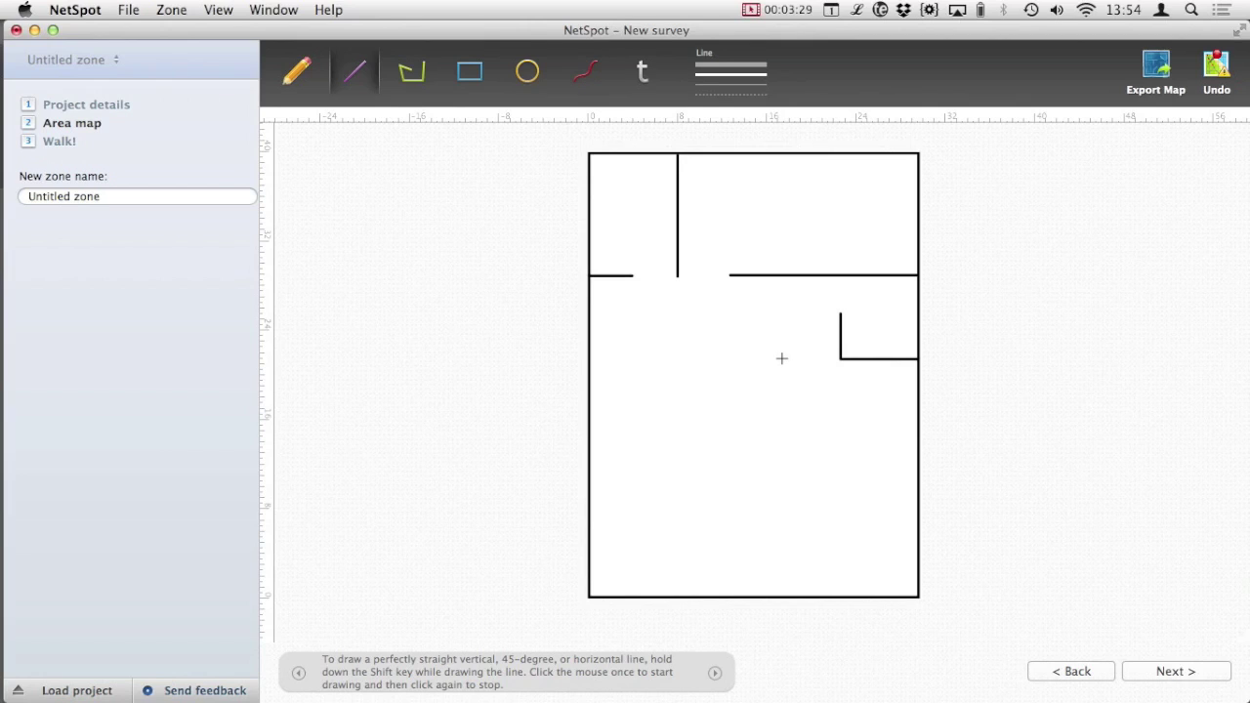
click(715, 358)
click(666, 357)
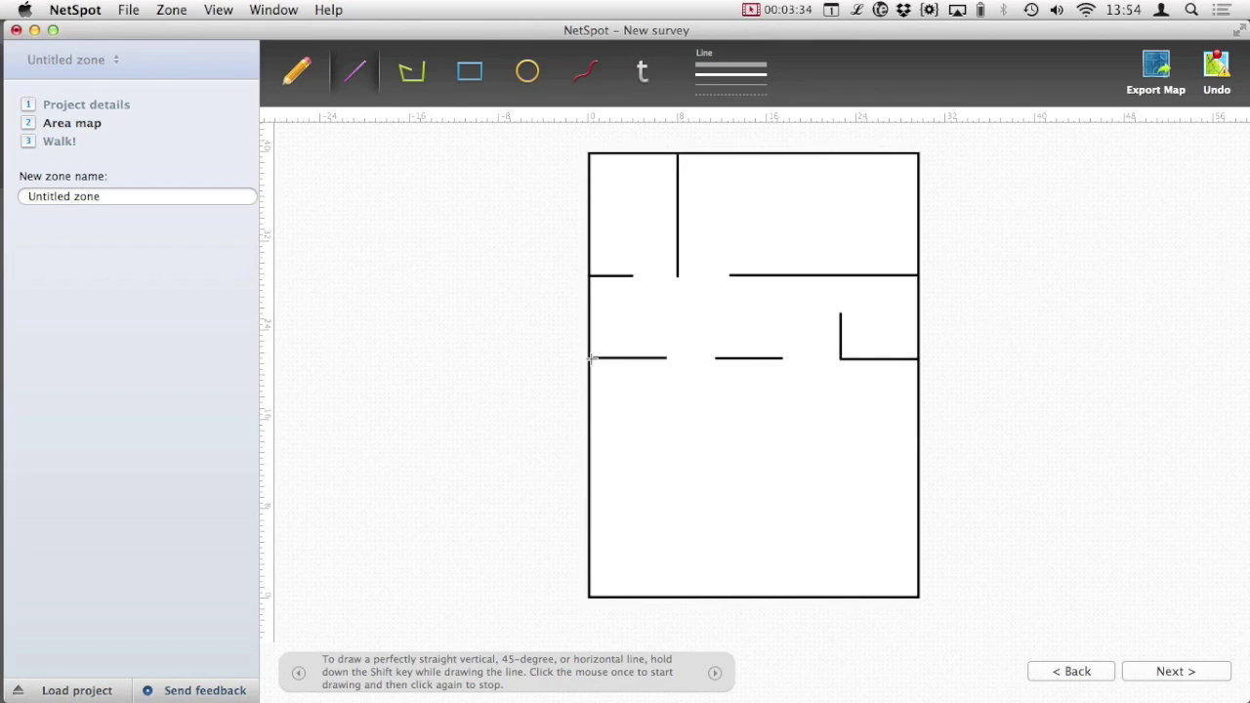
click(589, 358)
click(739, 359)
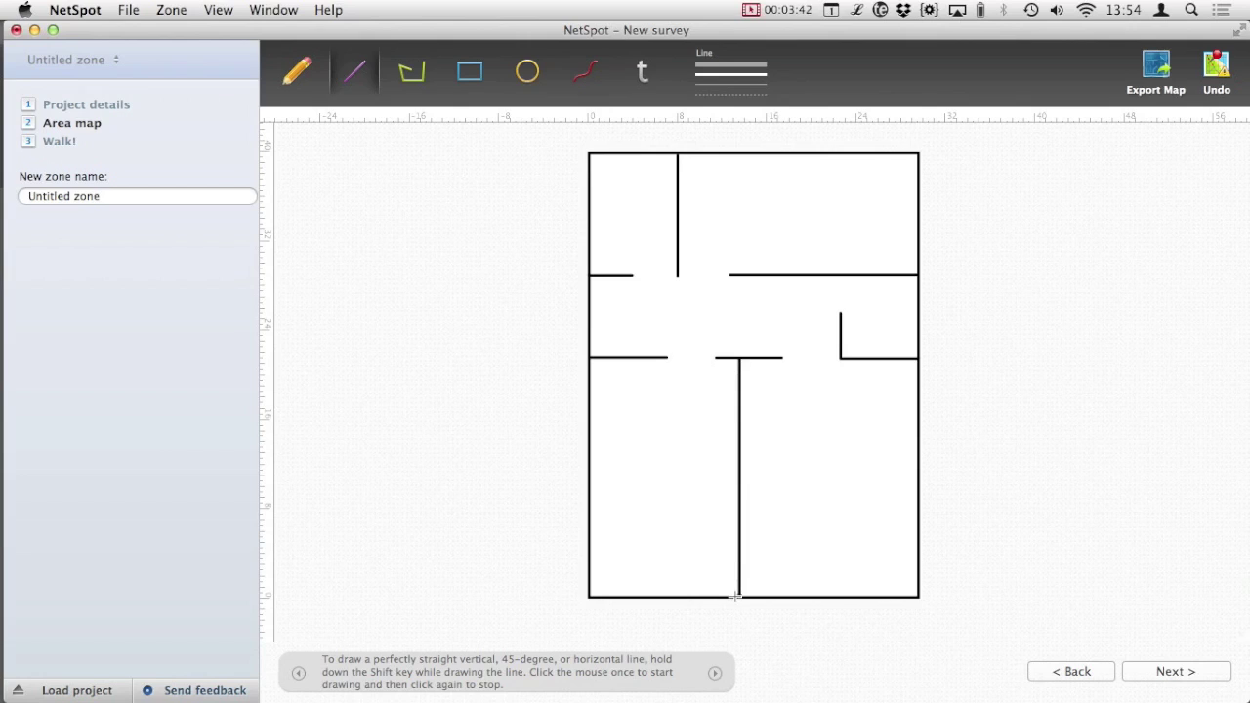
click(734, 596)
Set the text size to 11 and label the two upper rooms "Bedroom 1" and "Study"
click(642, 72)
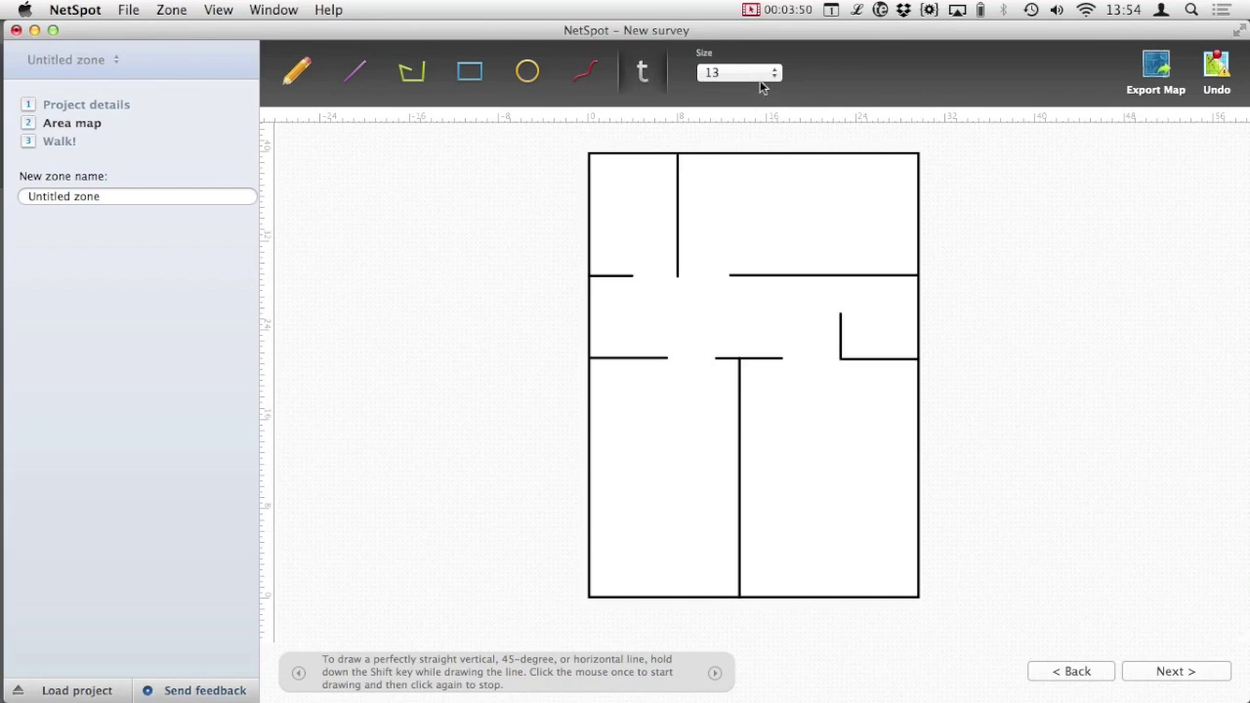
click(766, 75)
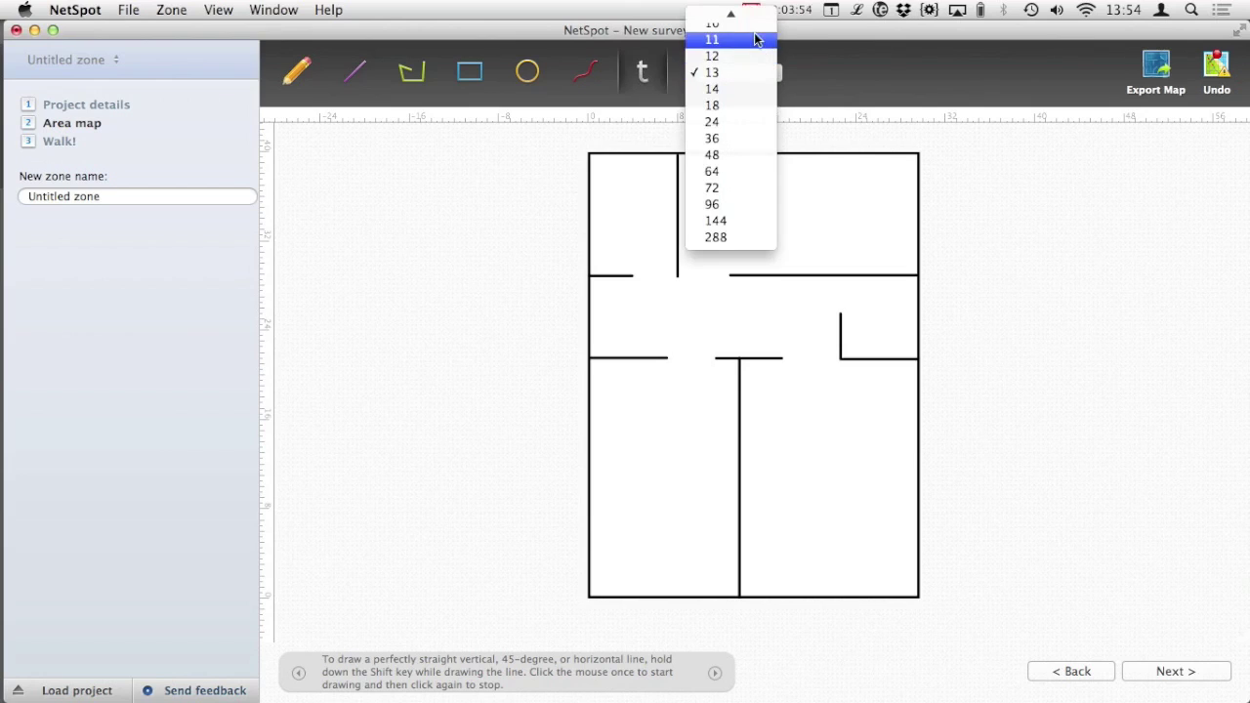
click(764, 40)
click(748, 206)
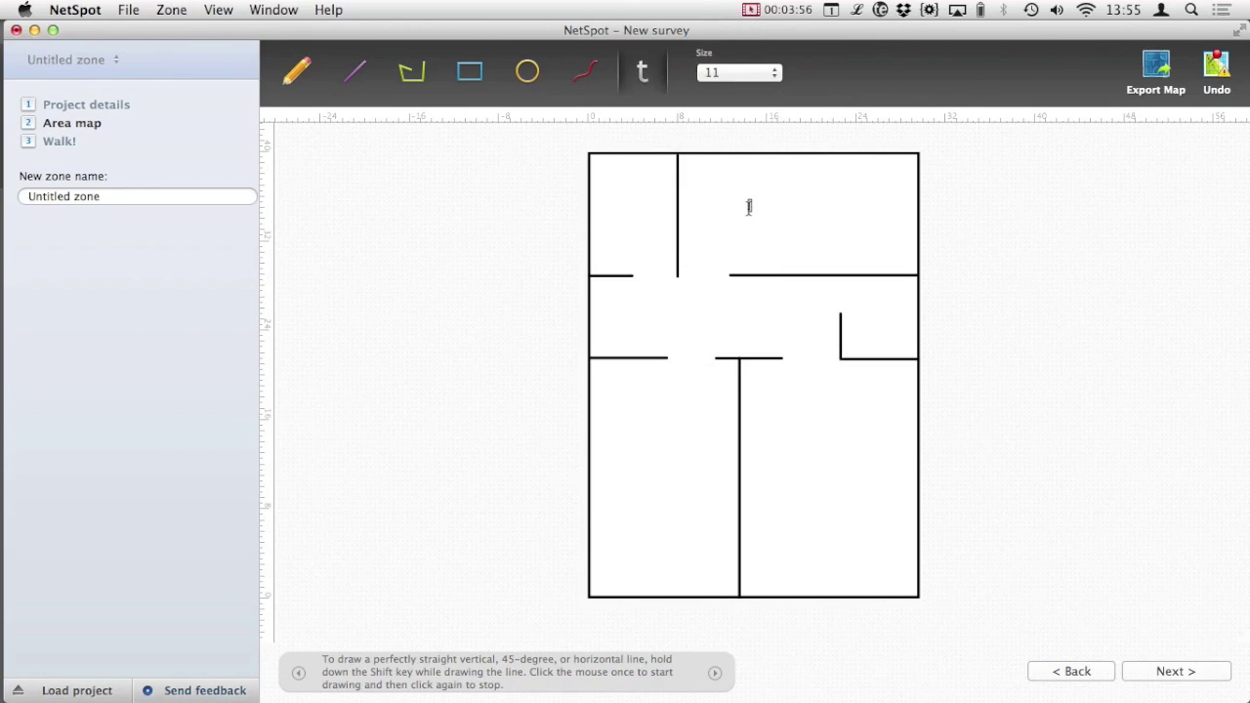
text(Bedroom 1)
click(609, 202)
text(Study)
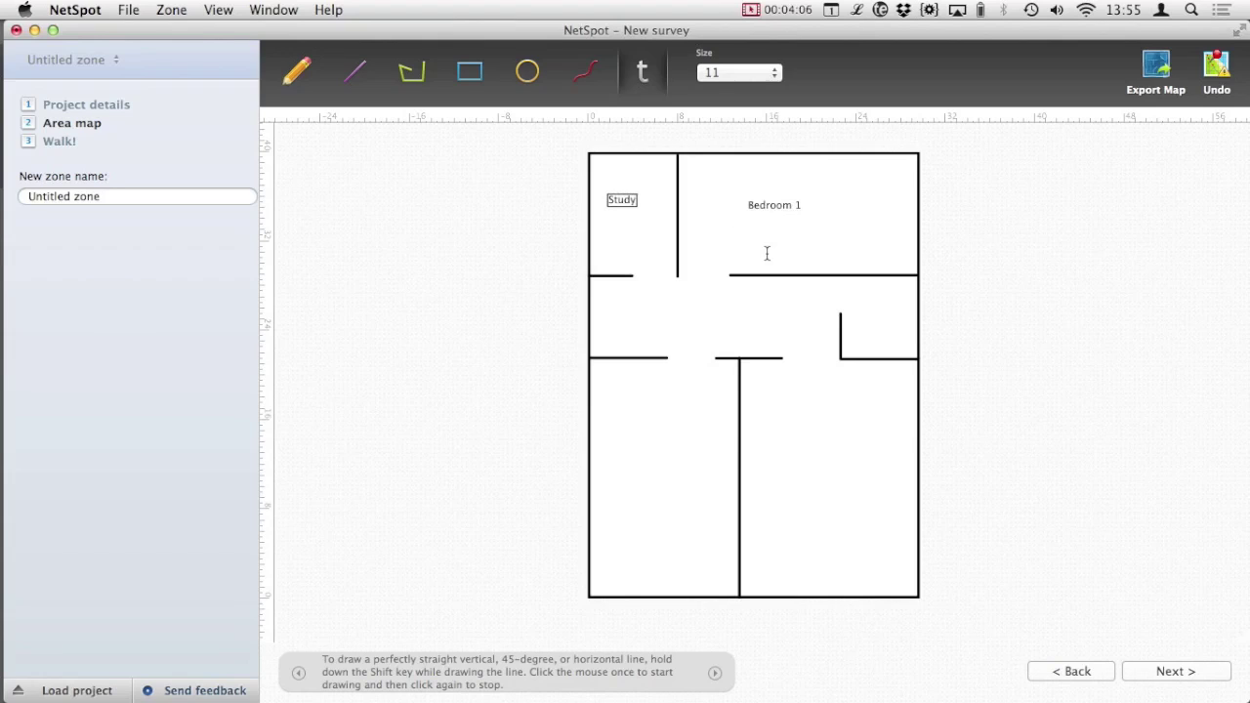
Add the labels "Hallway", "Bathroom" and "Kitchen" in the corresponding rooms of the map
click(649, 312)
text(Hallway)
click(859, 318)
text(Bathroom)
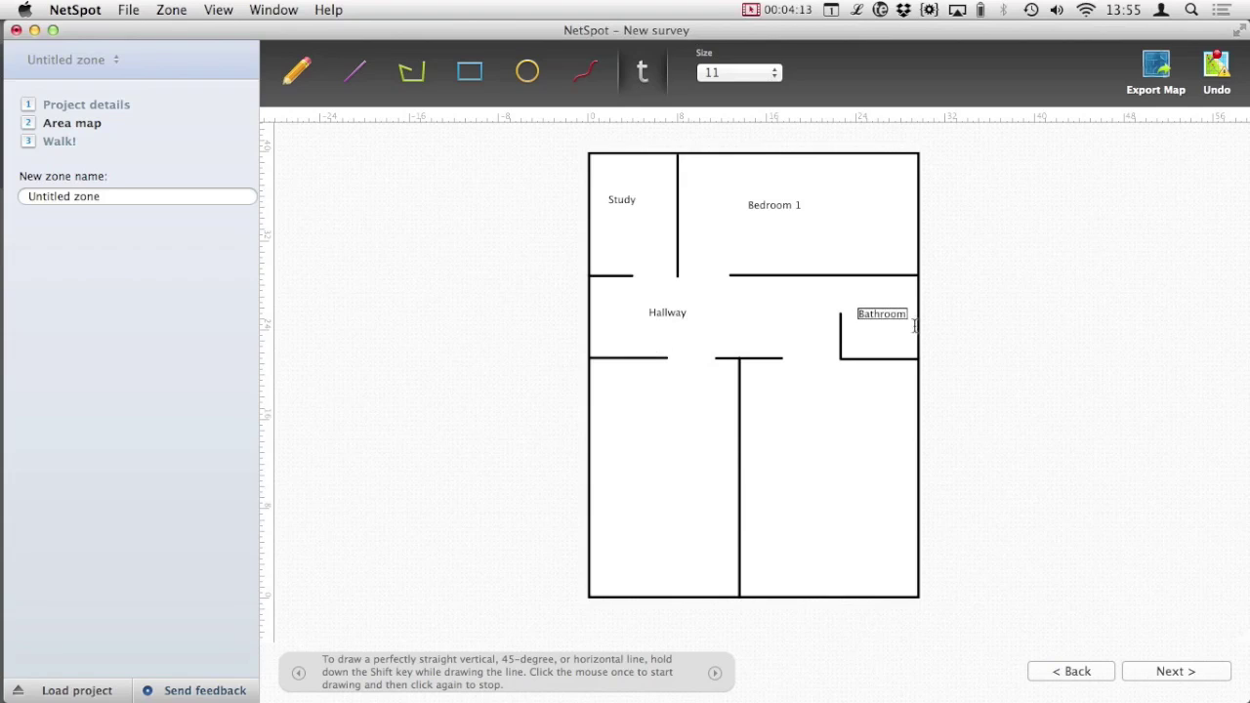
click(791, 466)
text(Kitchen)
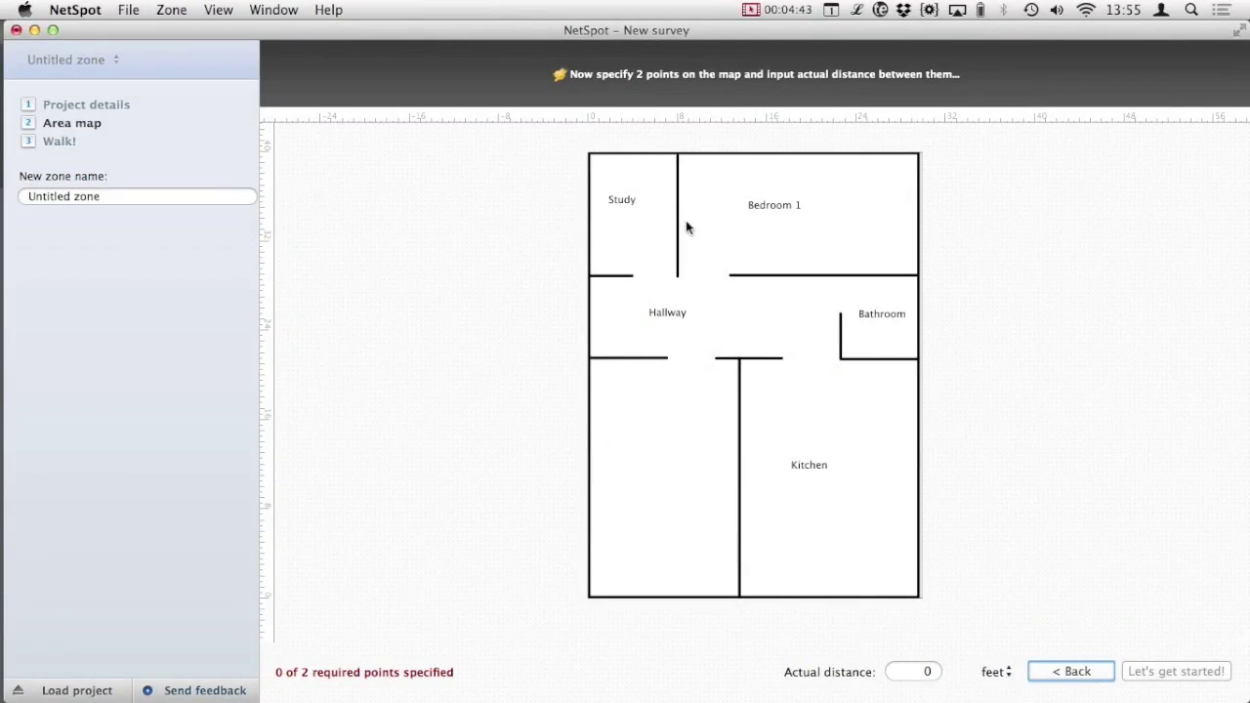
Calibrate the map with points at both ends of the Study–Bedroom 1 wall, set the distance to 12 feet and start the survey
click(679, 157)
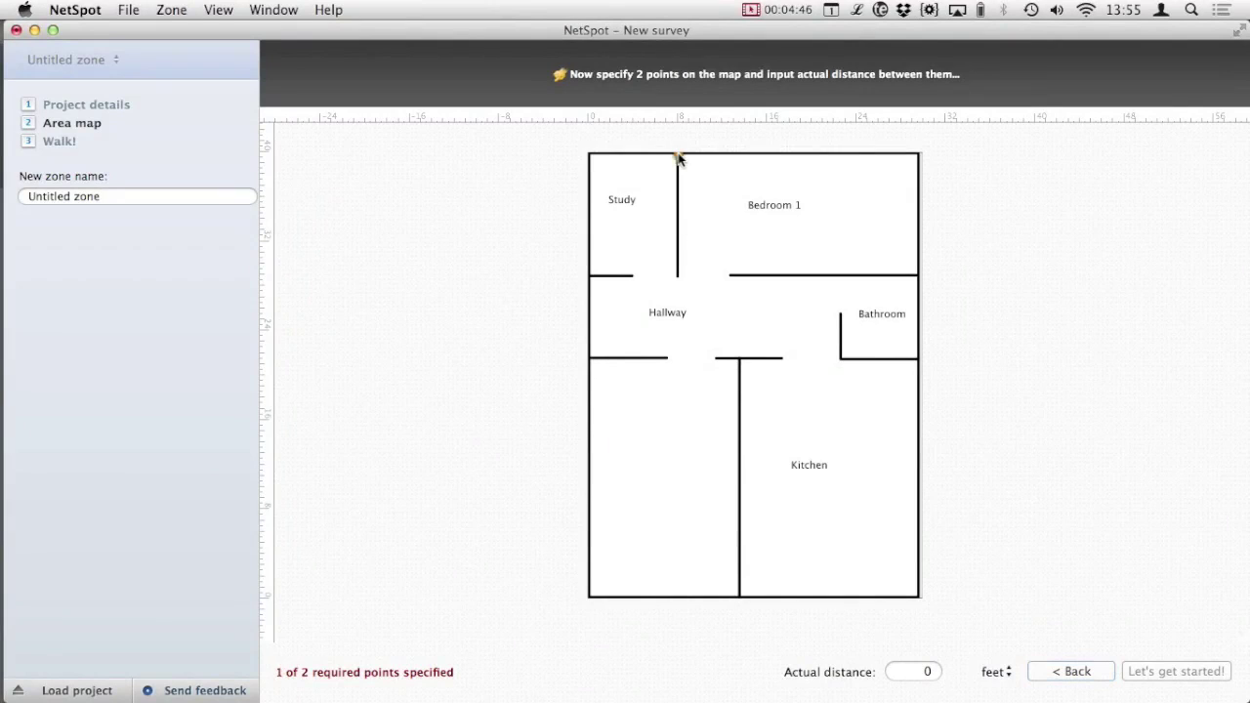
click(679, 278)
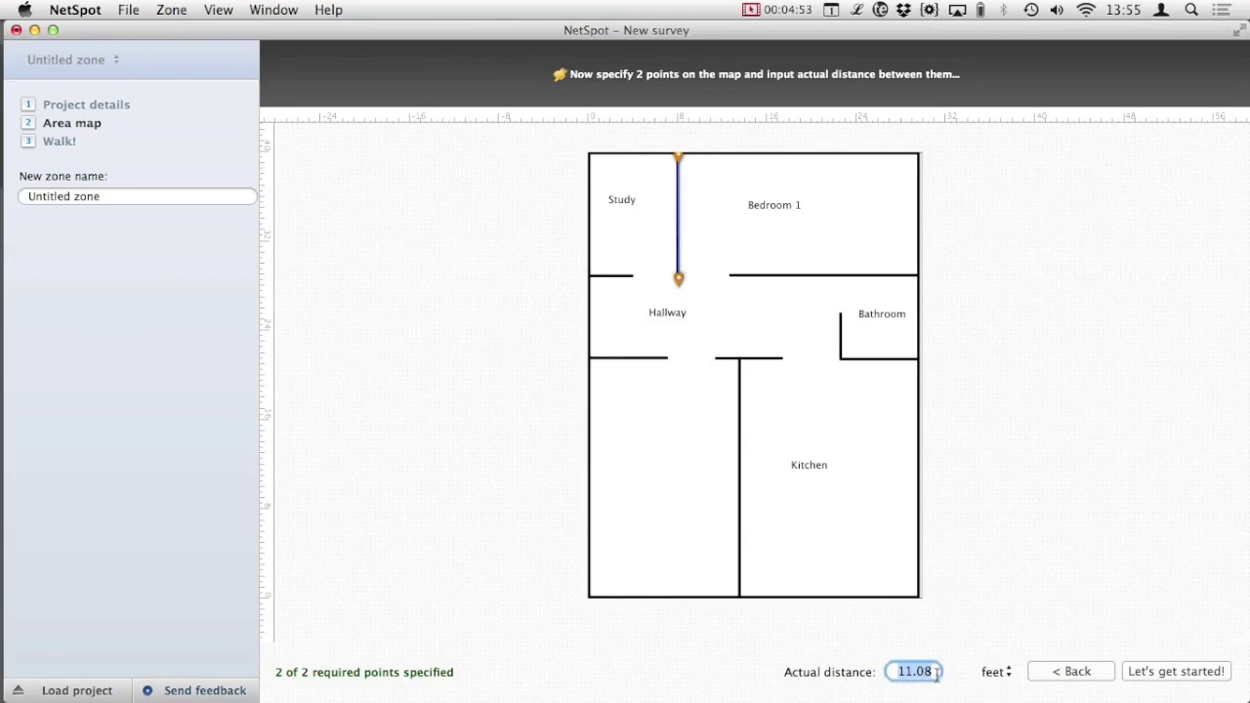
text(12)
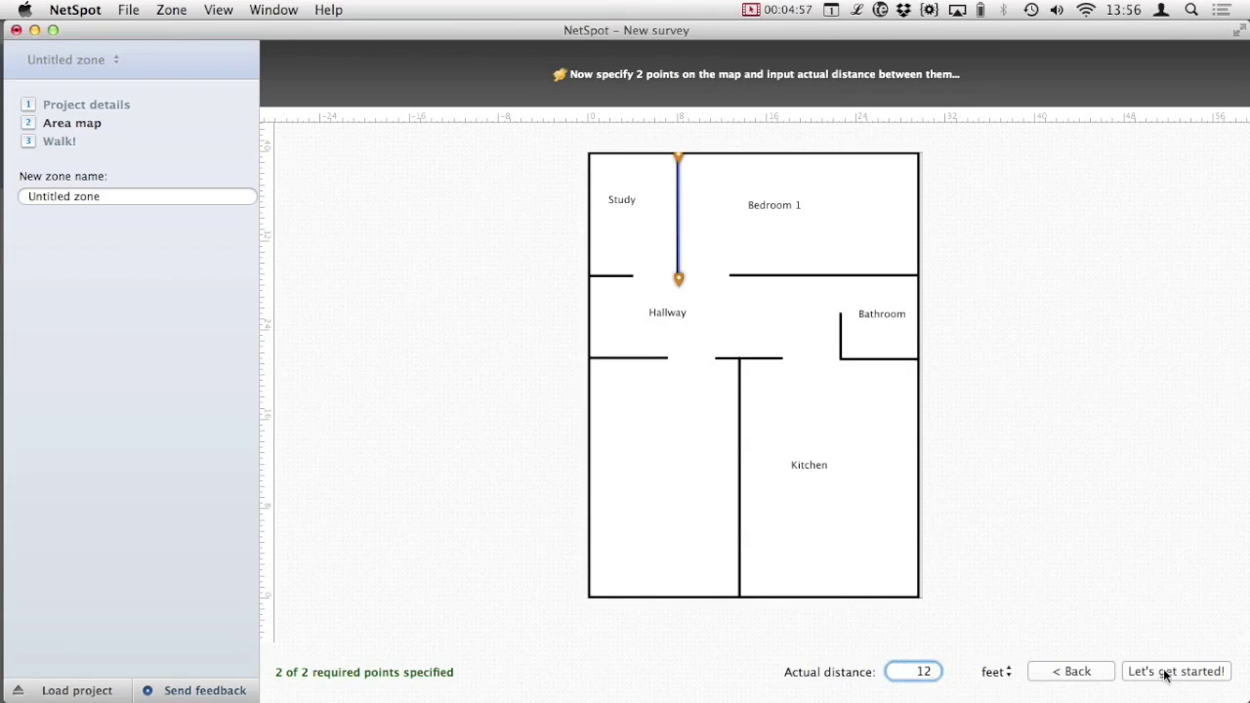
click(1225, 676)
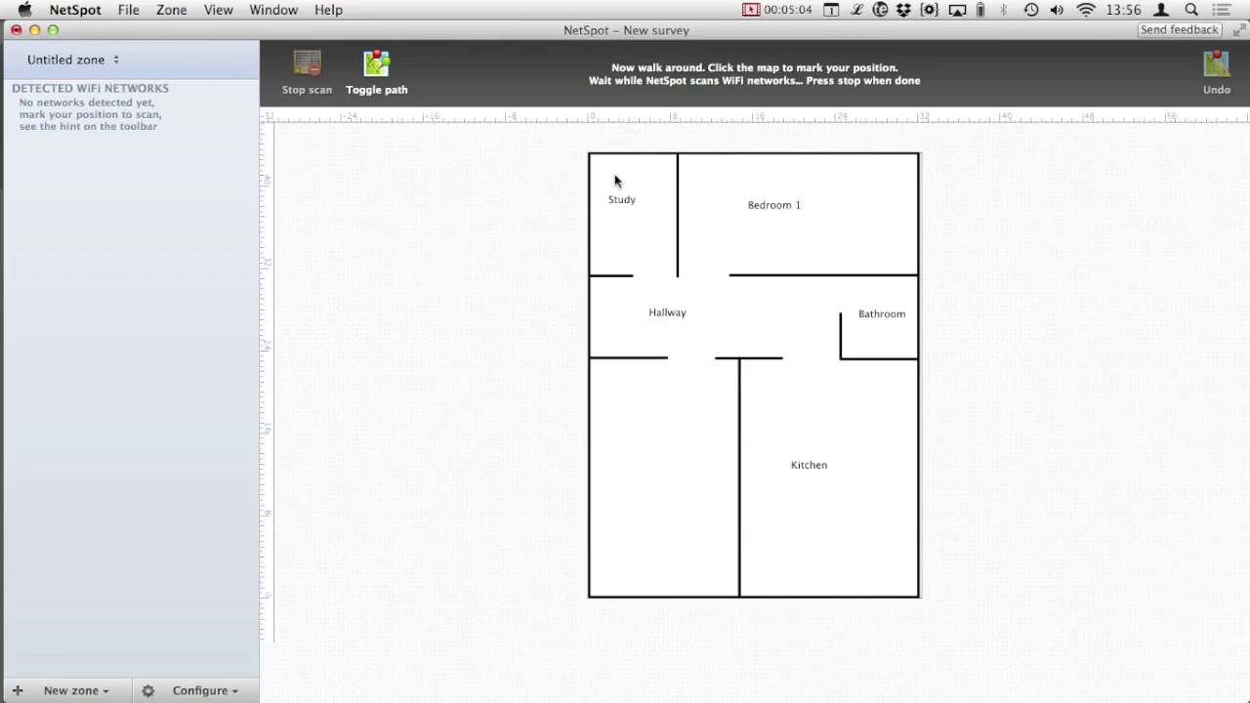
Scan WiFi networks at two positions in the Study and two positions in the Hallway
click(614, 174)
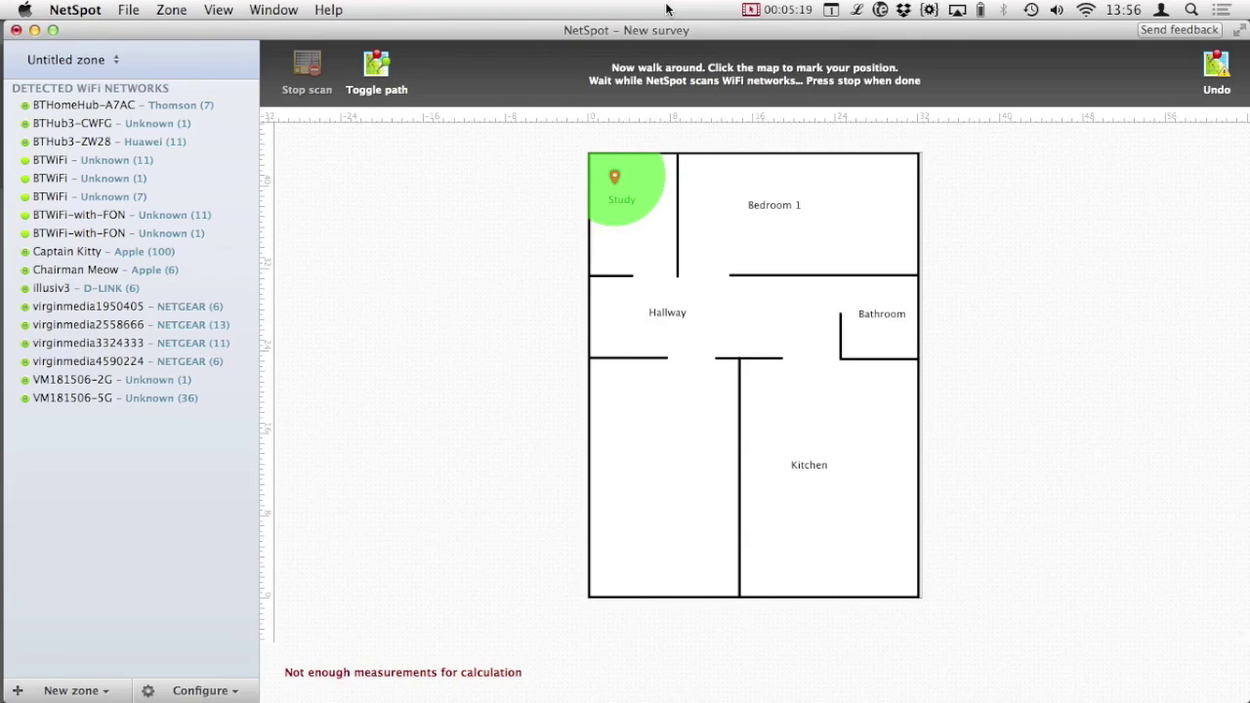
click(652, 249)
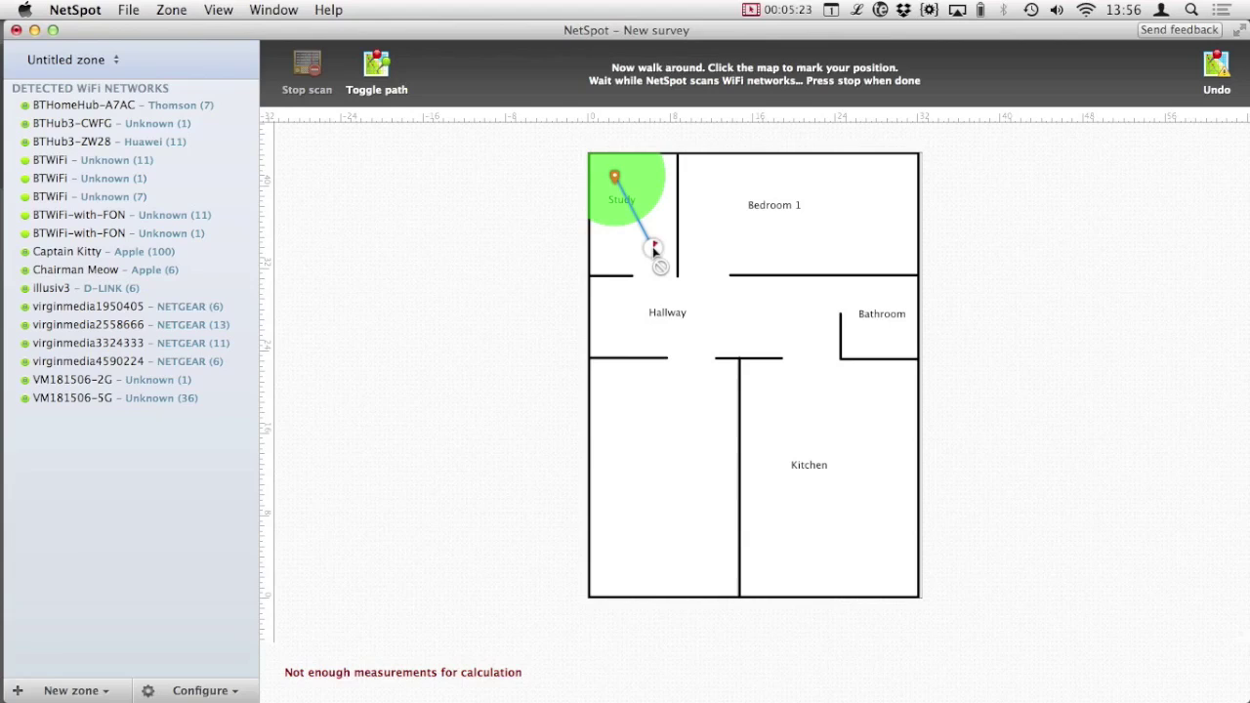
click(624, 320)
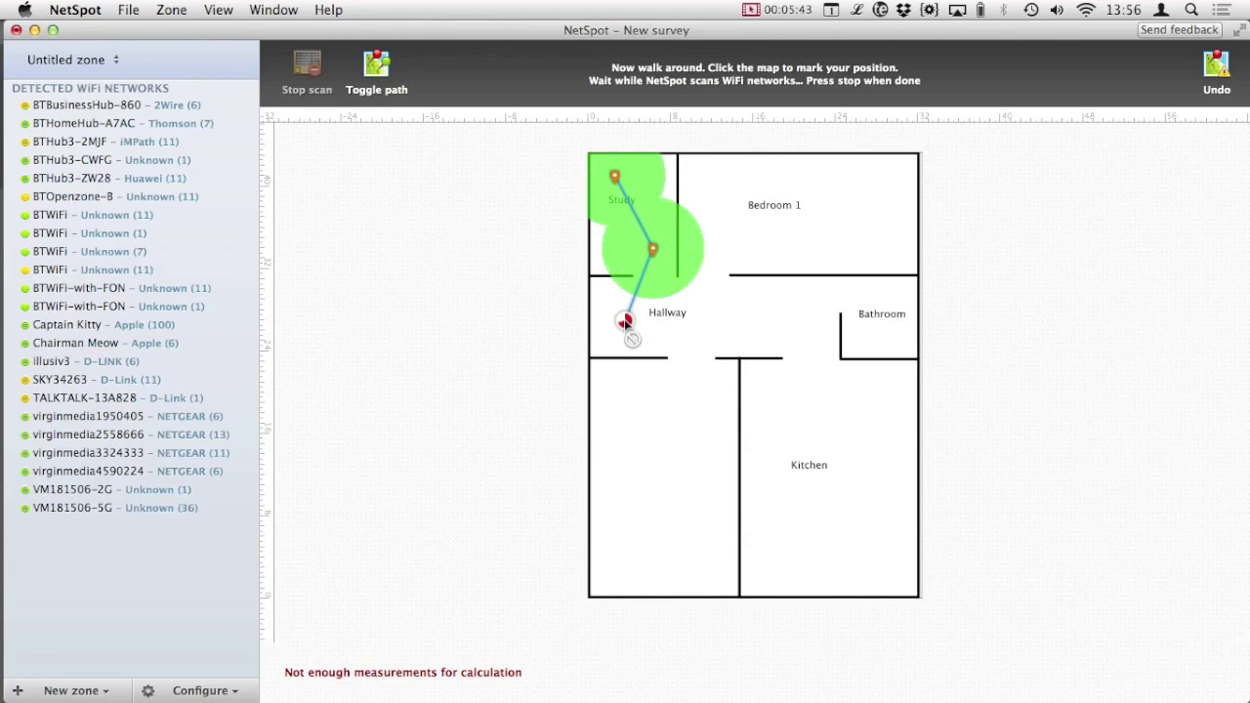
click(709, 319)
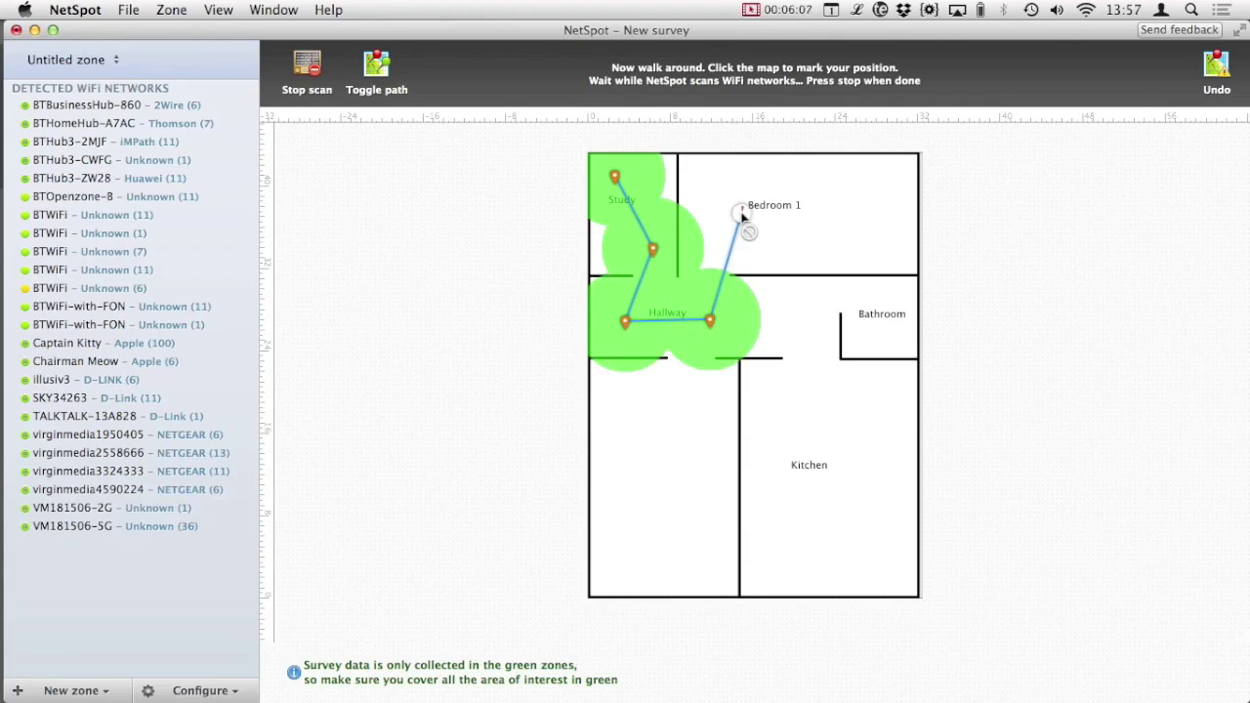
Scan WiFi networks at three positions in Bedroom 1
click(742, 214)
click(851, 215)
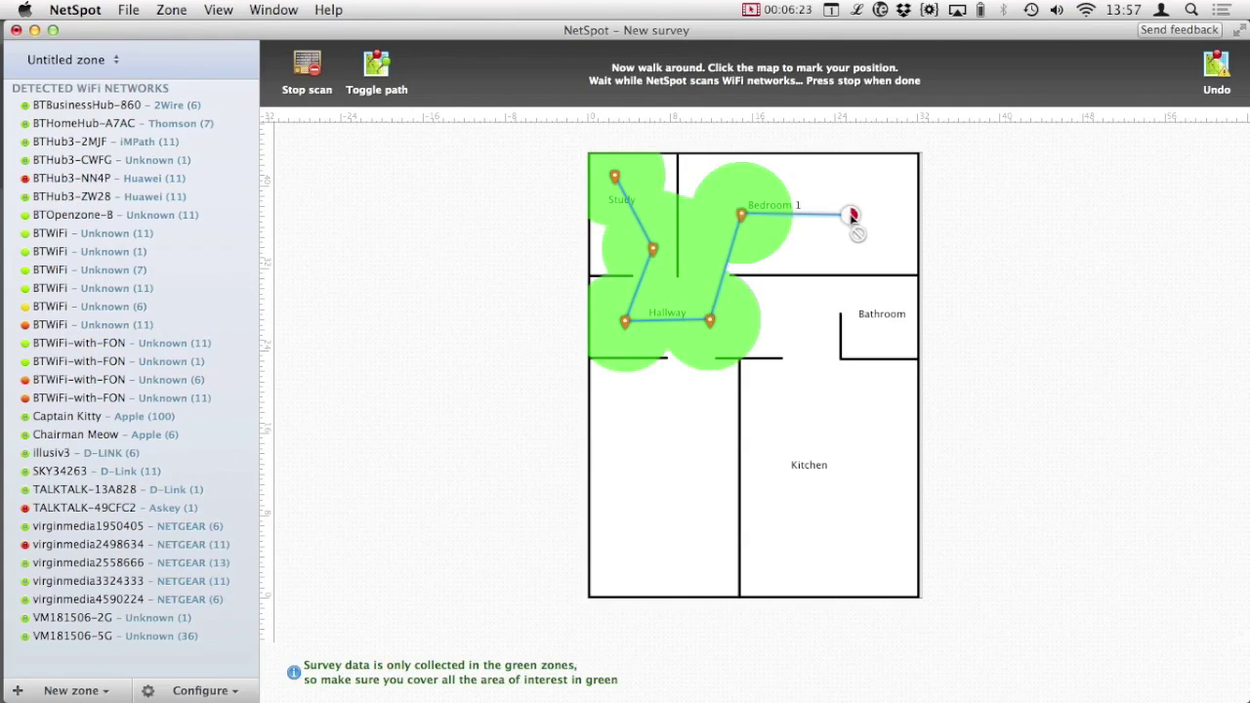
click(798, 178)
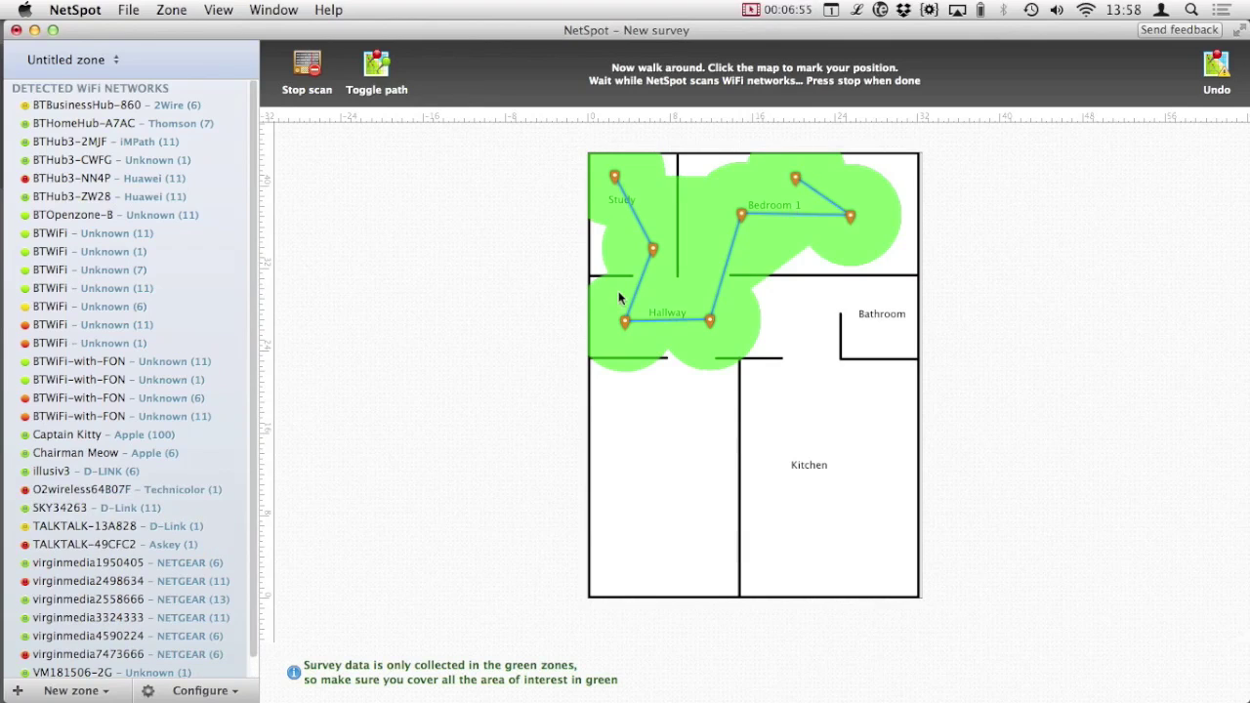
Scan WiFi networks just outside the Bathroom, inside the Bathroom, and in the passage above the Kitchen
click(832, 312)
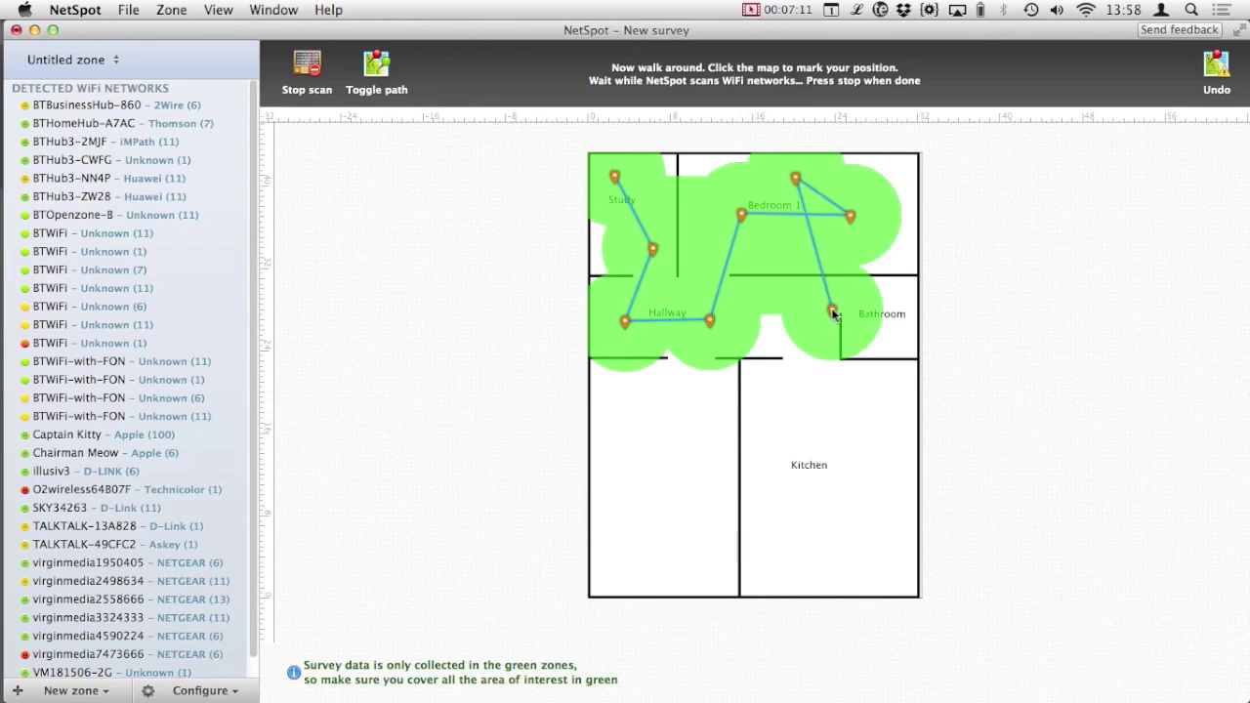
click(902, 330)
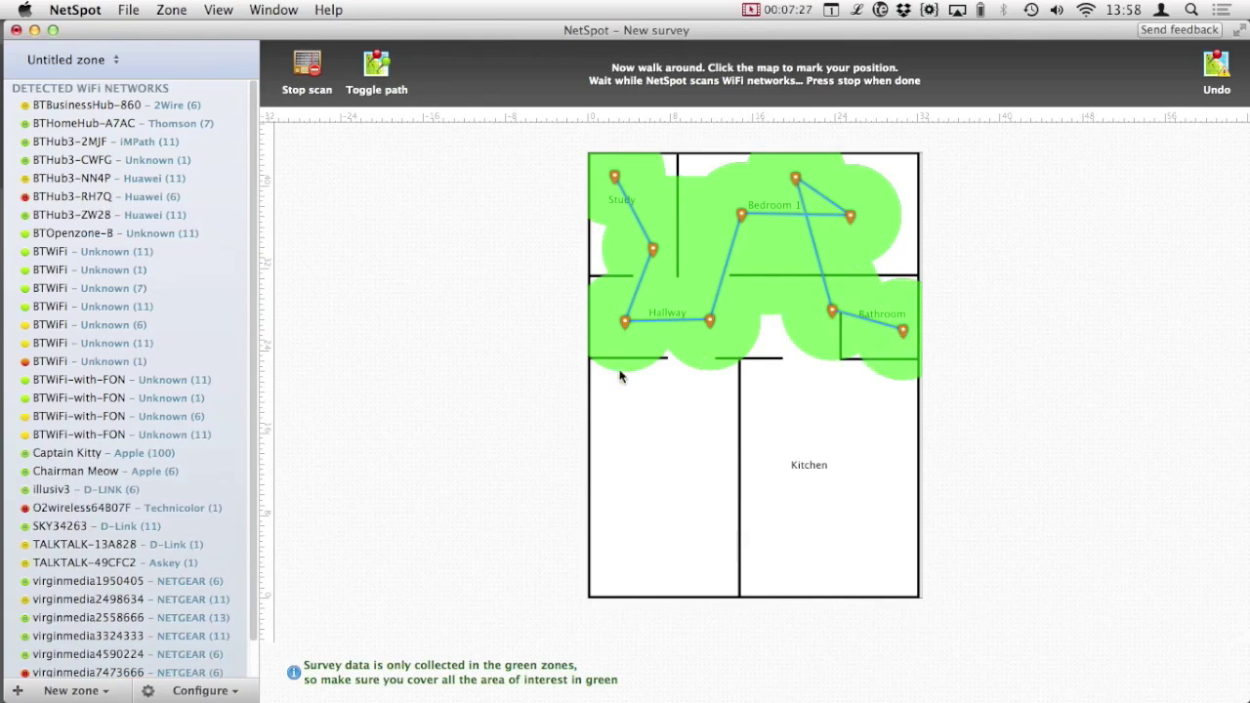
click(768, 333)
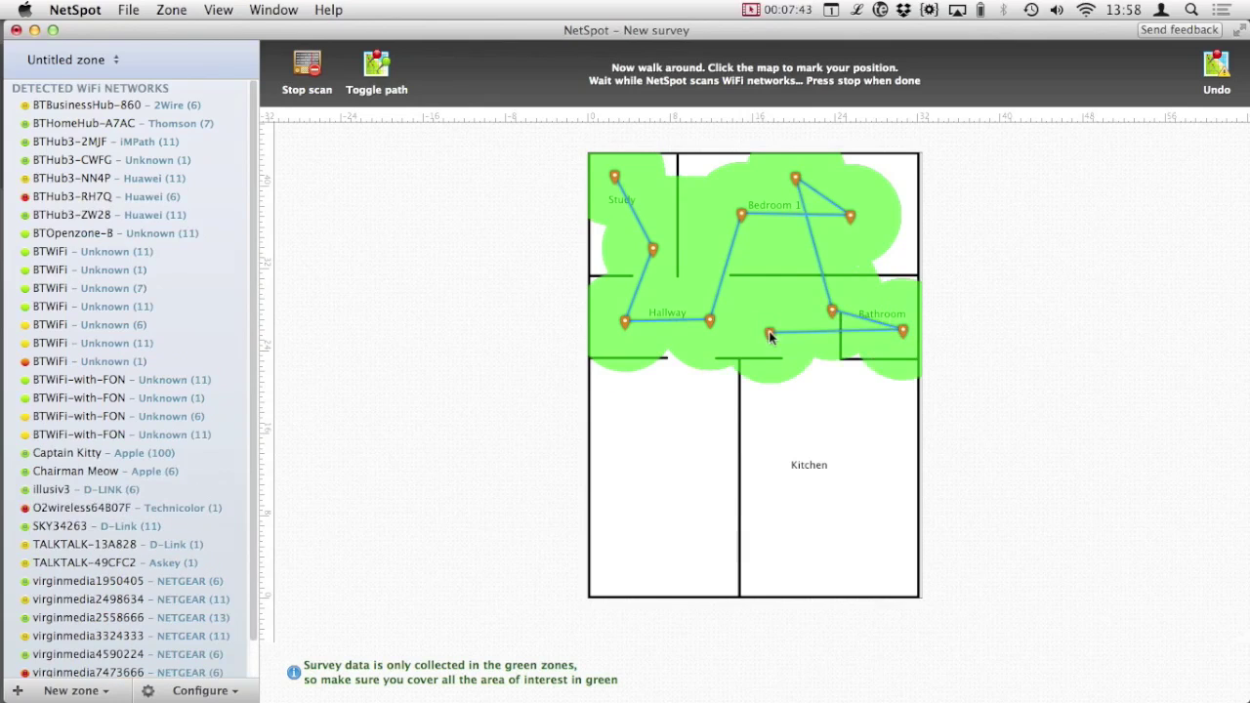
Scan WiFi networks at six positions spread around the Kitchen
click(804, 391)
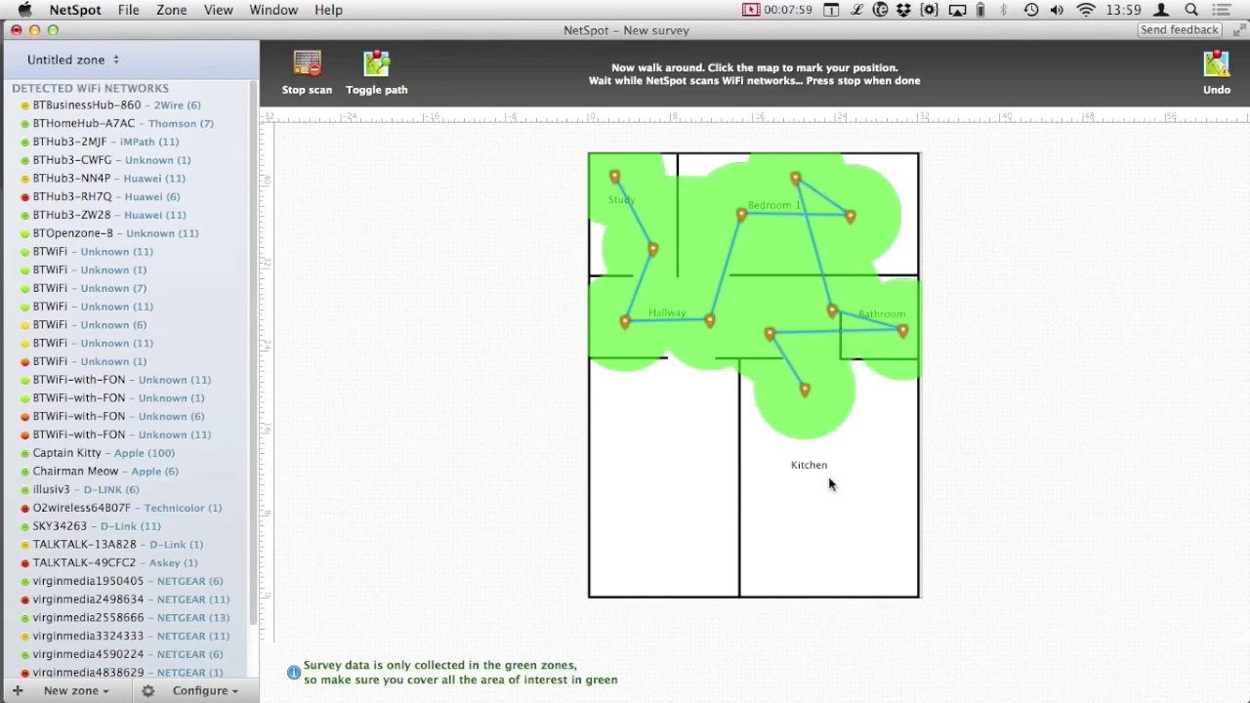
click(829, 482)
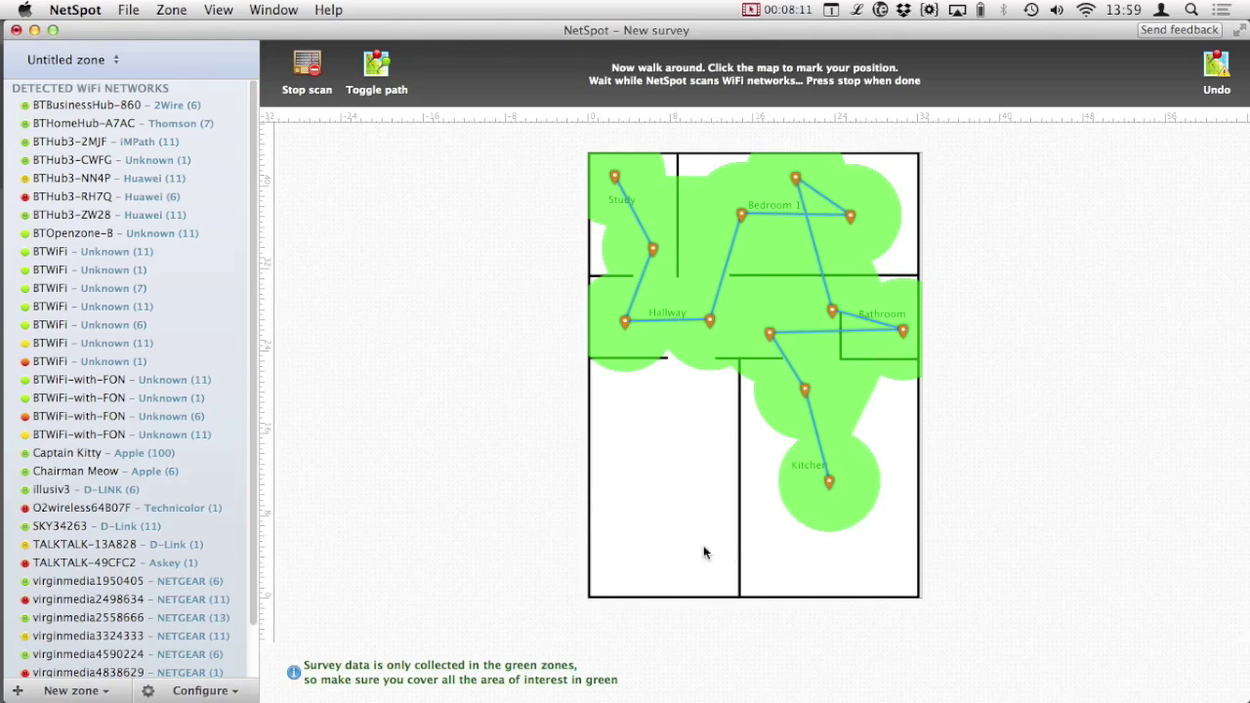
click(776, 550)
click(878, 582)
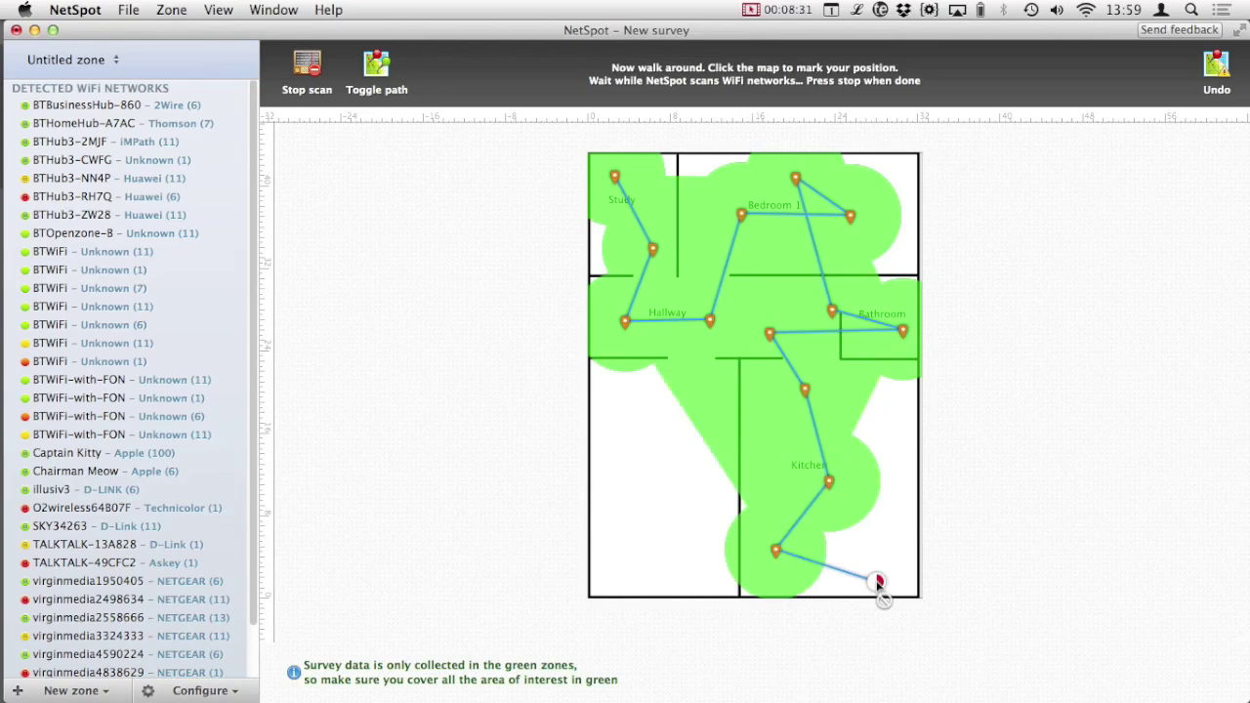
click(898, 492)
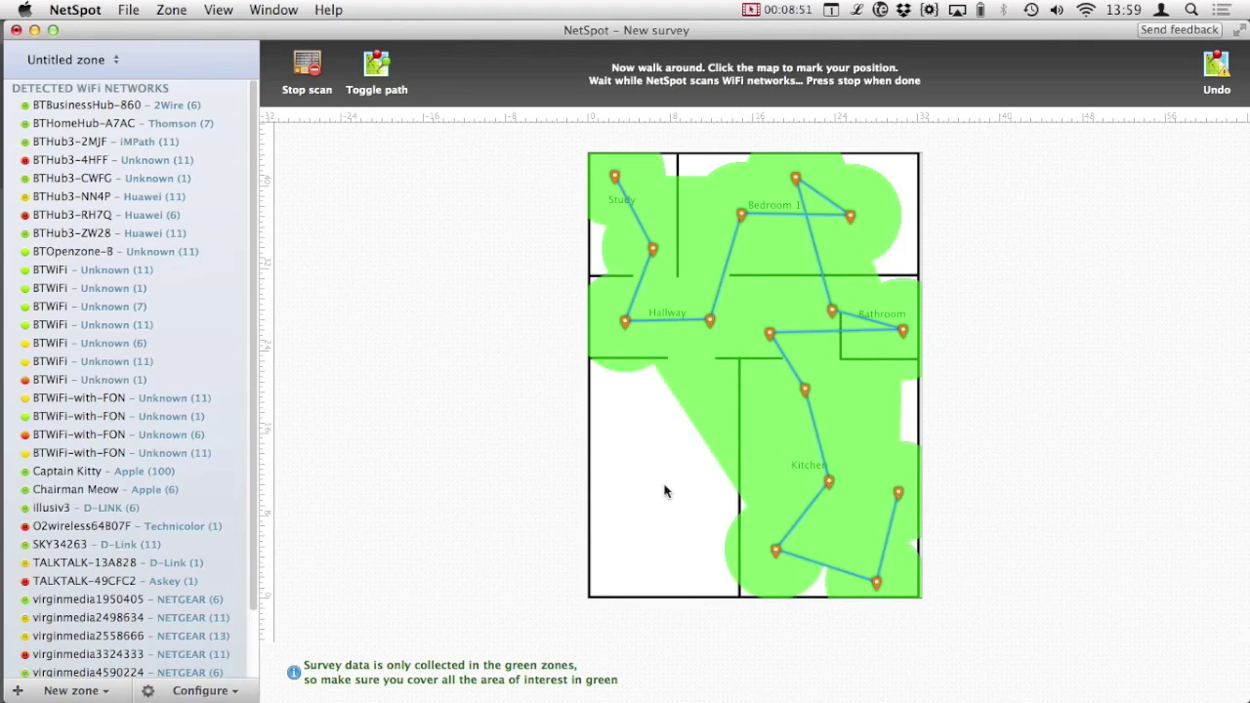
click(910, 398)
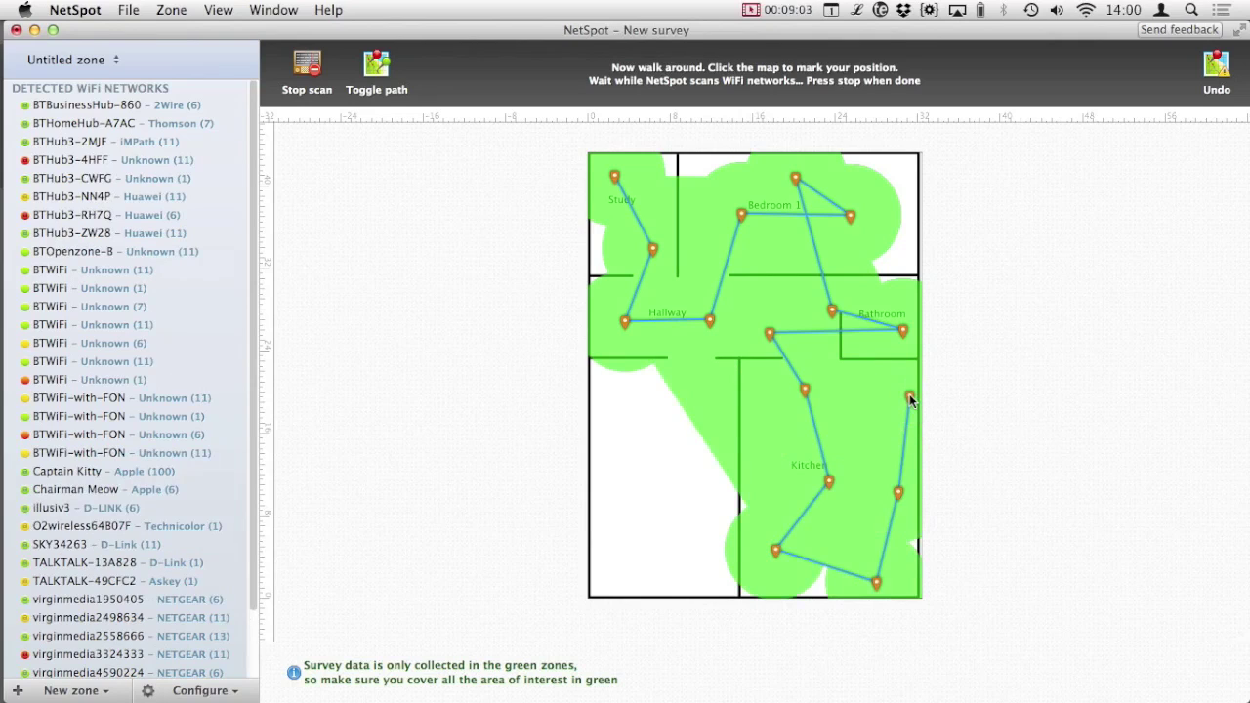
Scan WiFi networks at five positions in the unlabelled room beside the Kitchen and stop the scan
click(692, 383)
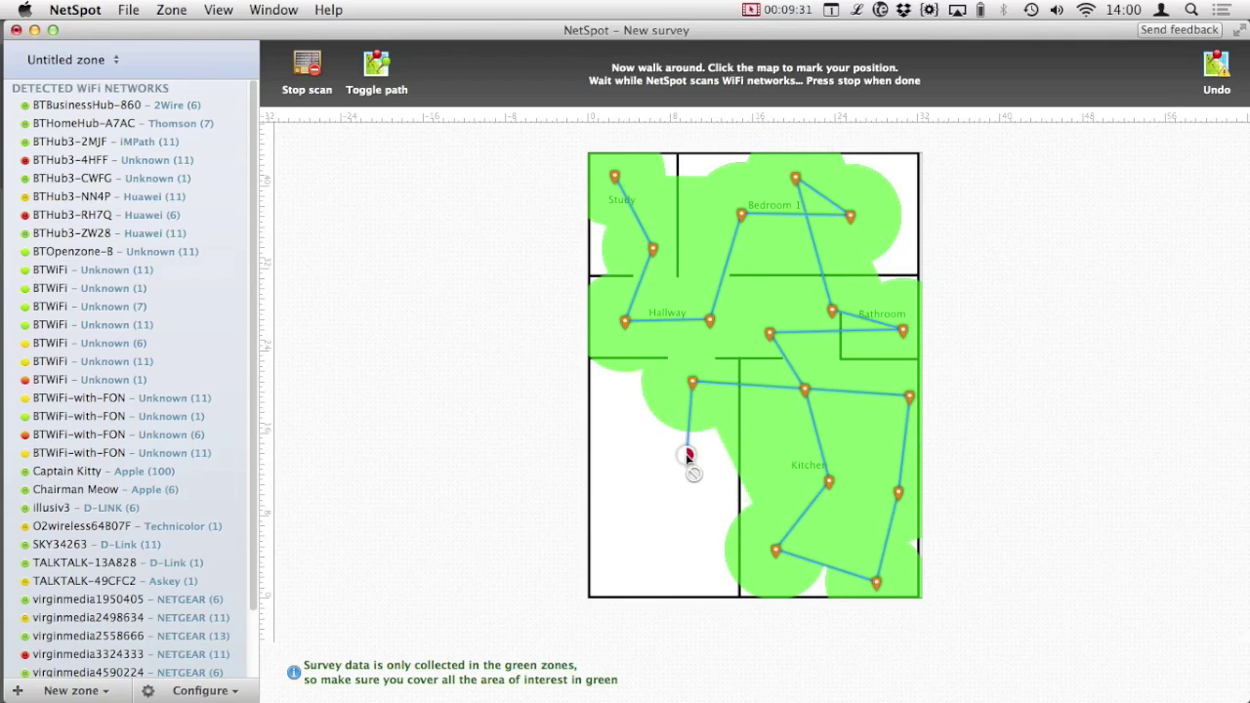
click(687, 455)
click(687, 549)
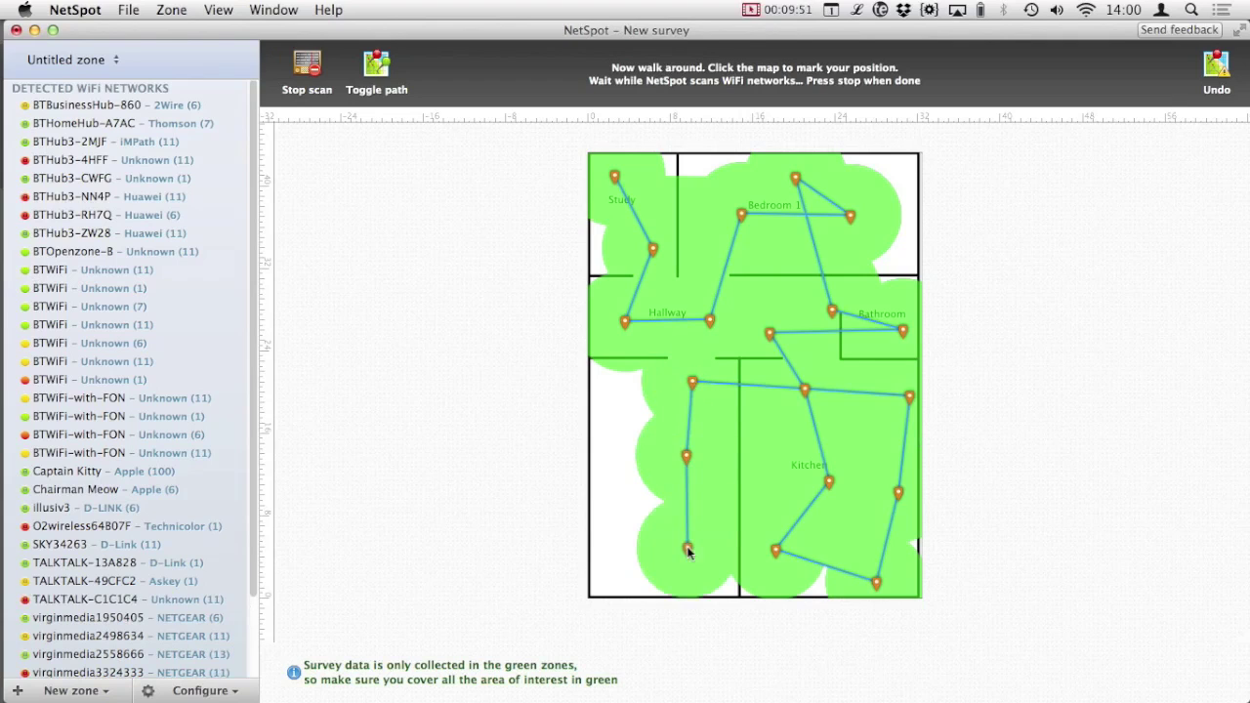
click(609, 528)
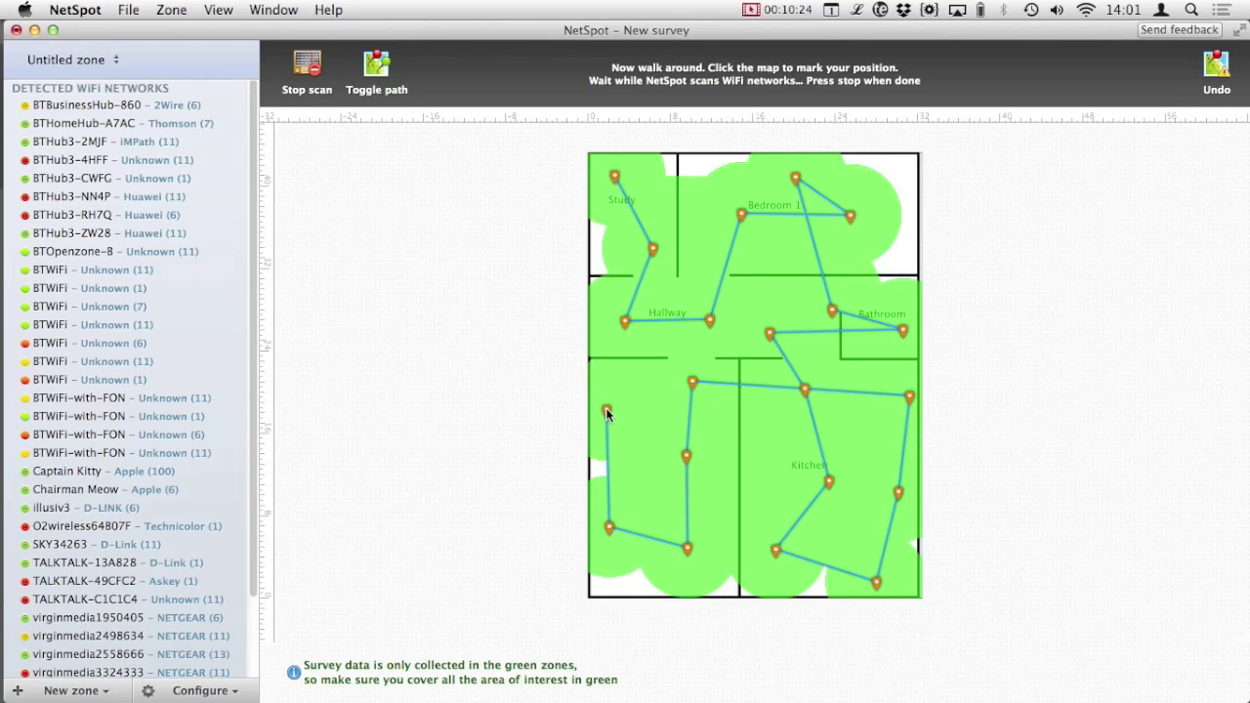
click(306, 66)
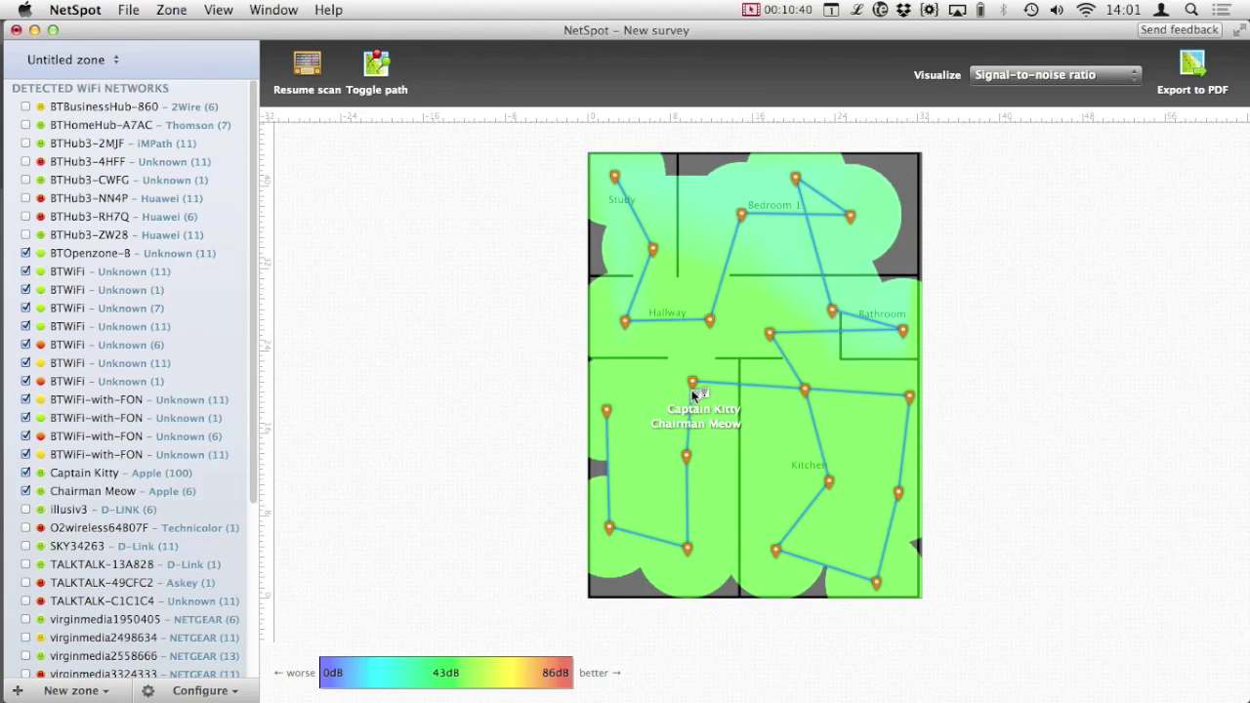
View the access point information for Captain Kitty and Chairman Meow on the map
mouse_move(703, 396)
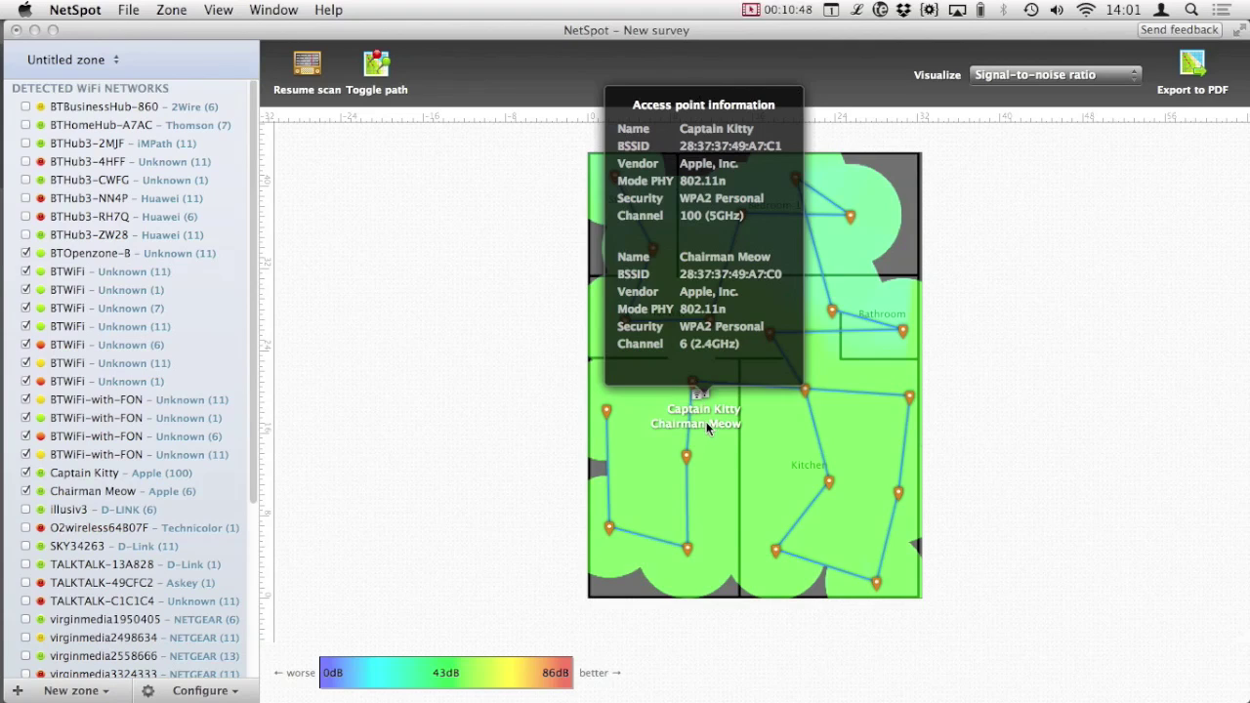
click(706, 421)
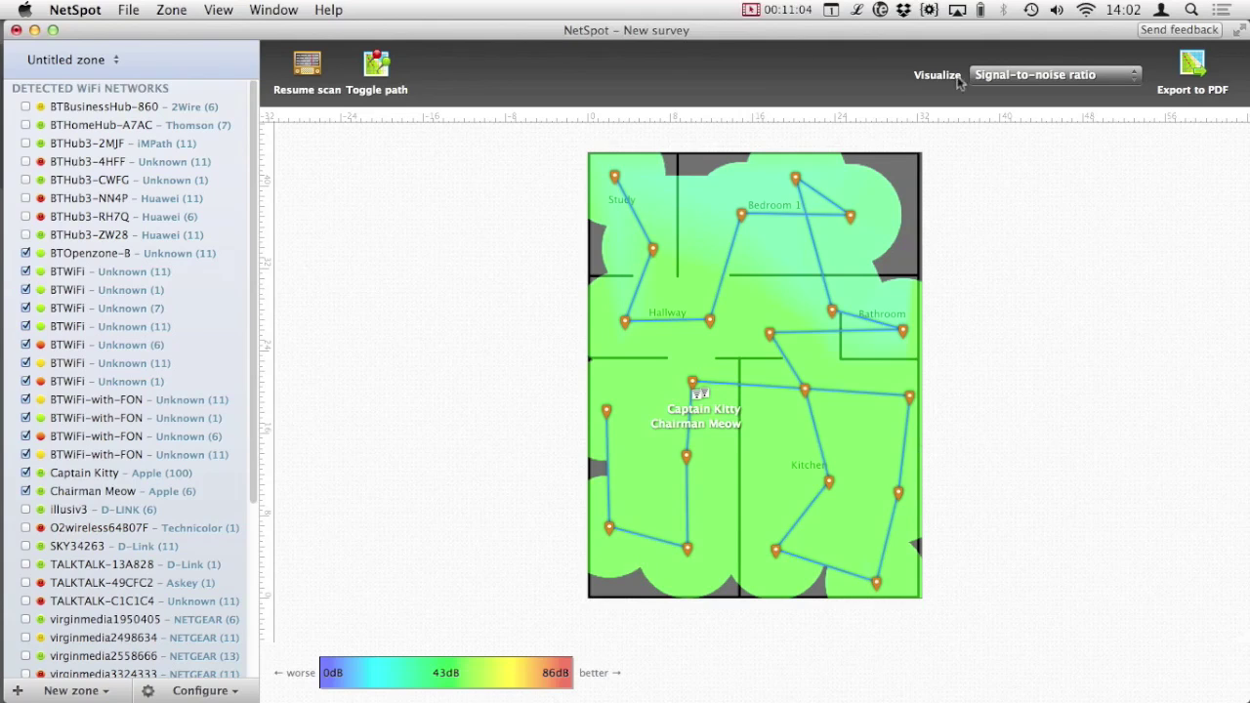
Visualize the survey as signal level, quantity of access points, noise level and finally signal-to-interference ratio
click(988, 74)
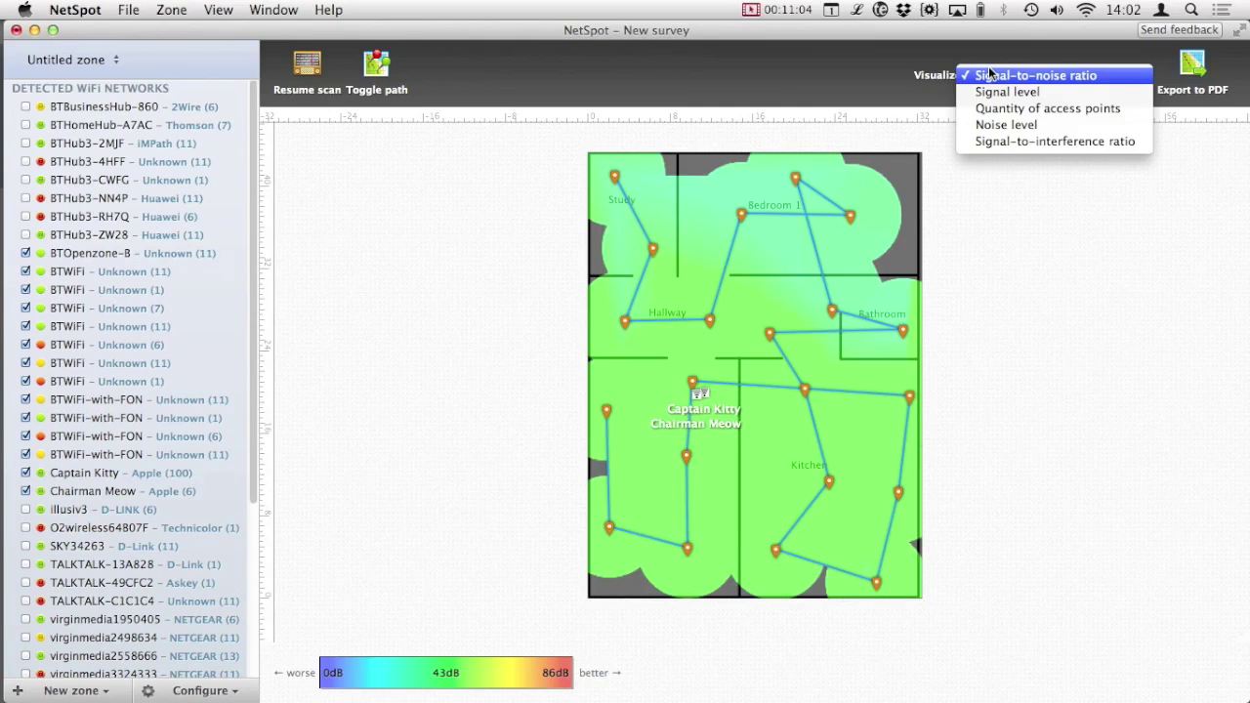
click(1084, 91)
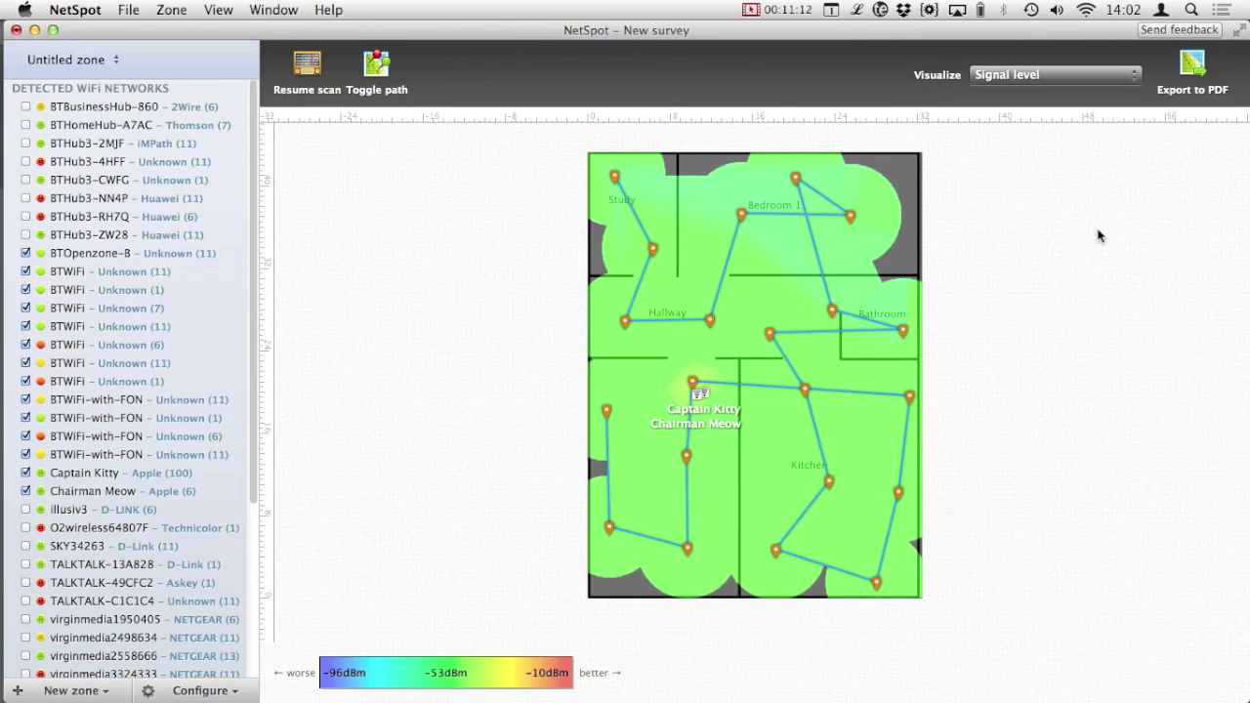
click(1089, 79)
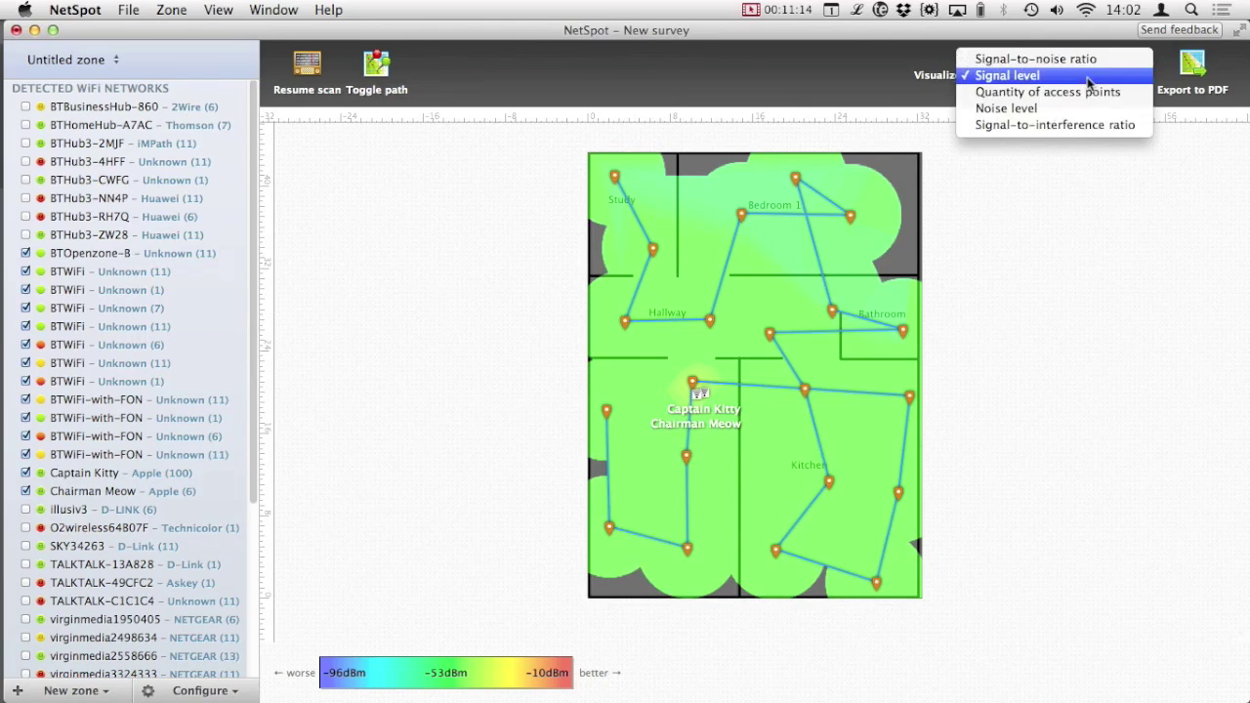
click(1088, 92)
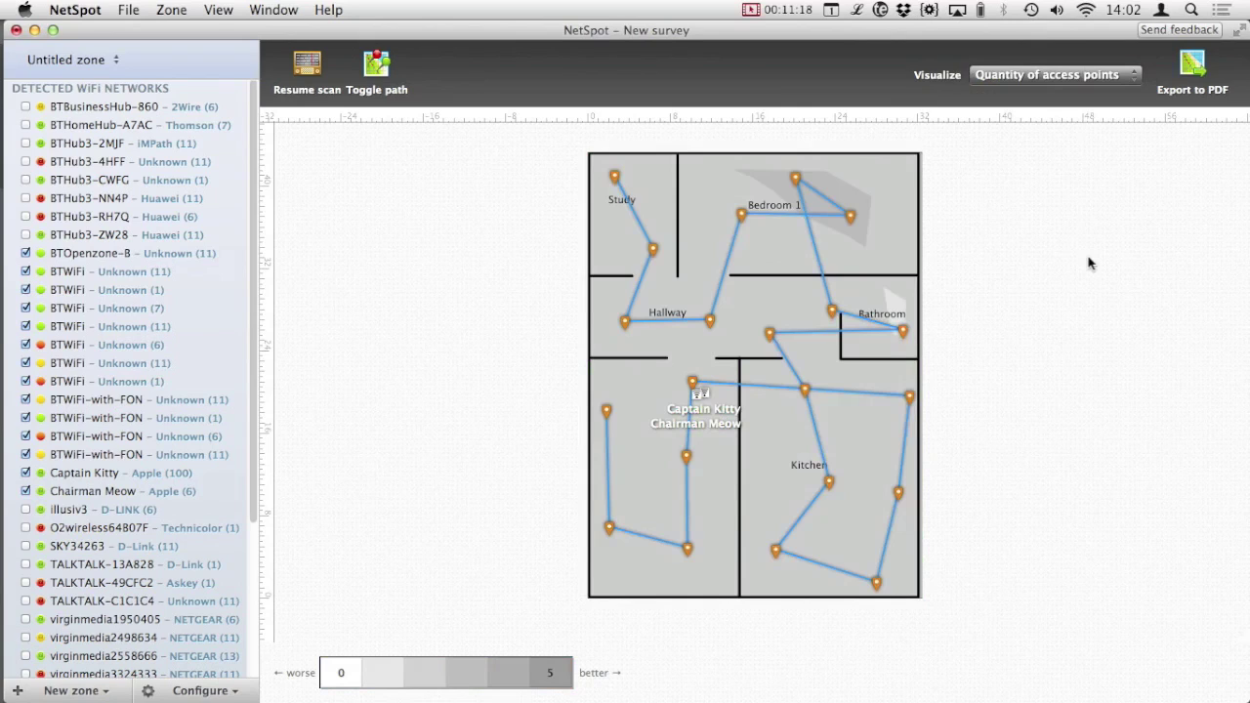
click(1091, 78)
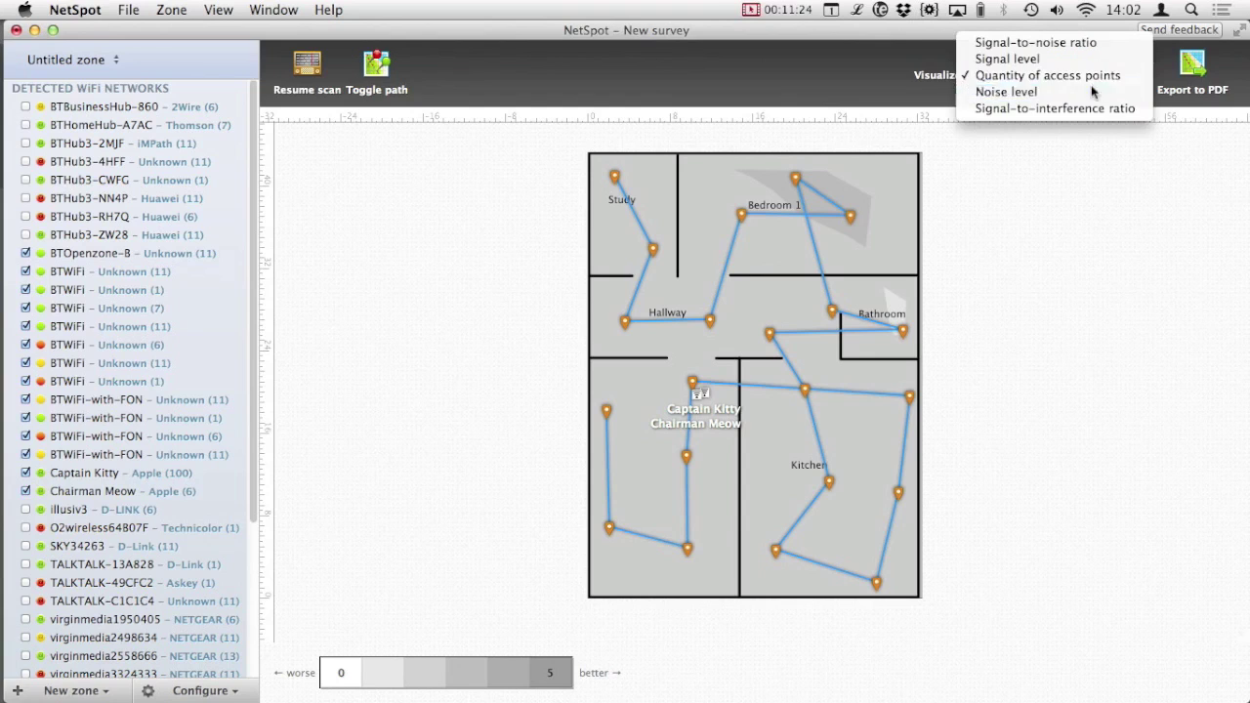
click(1091, 95)
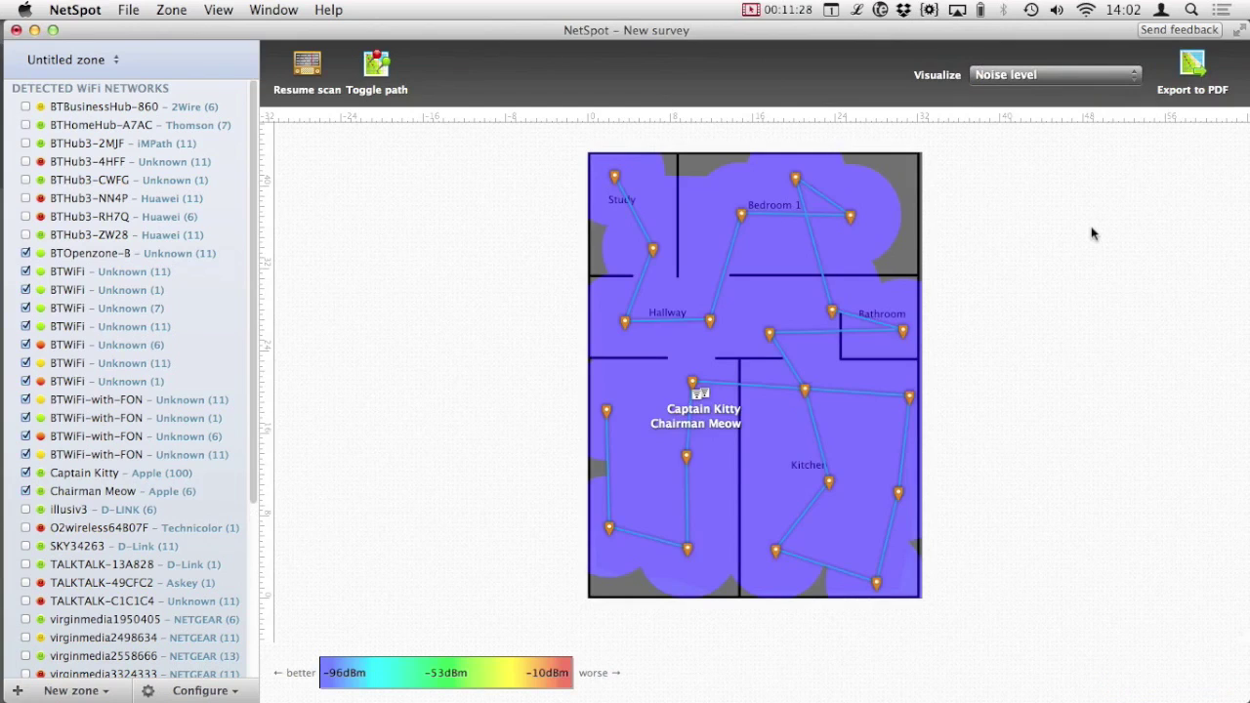
click(1058, 78)
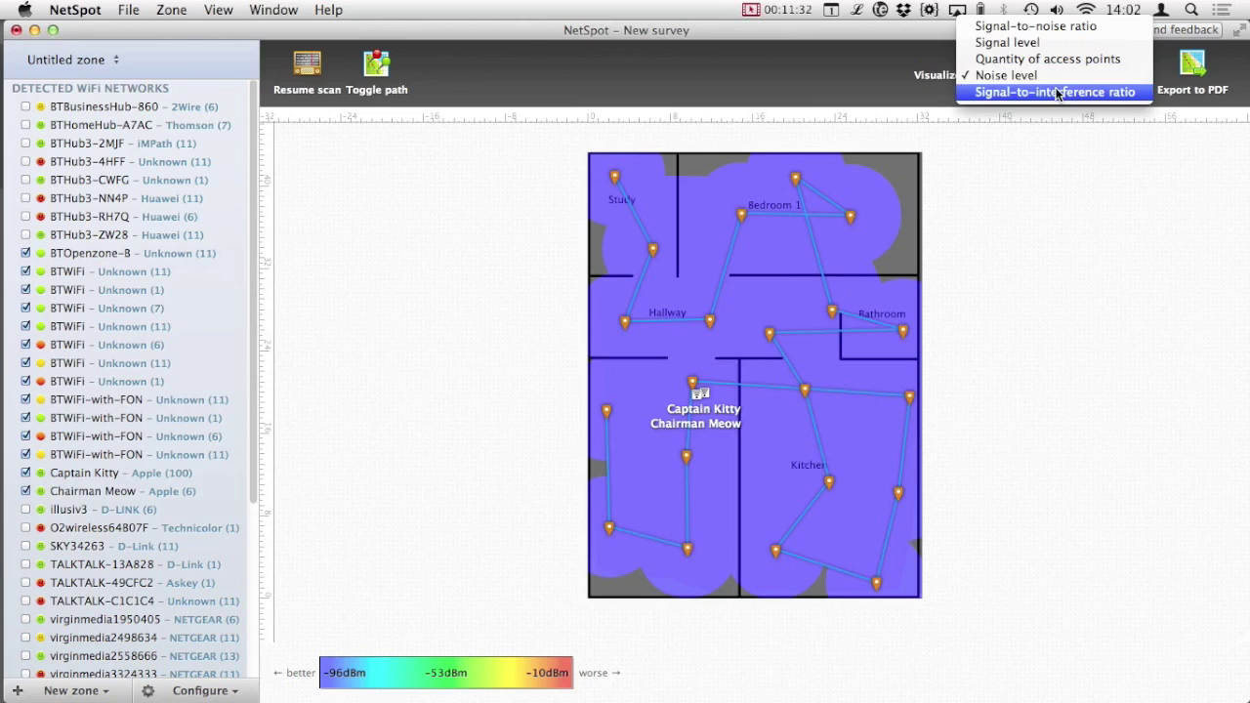
click(1057, 92)
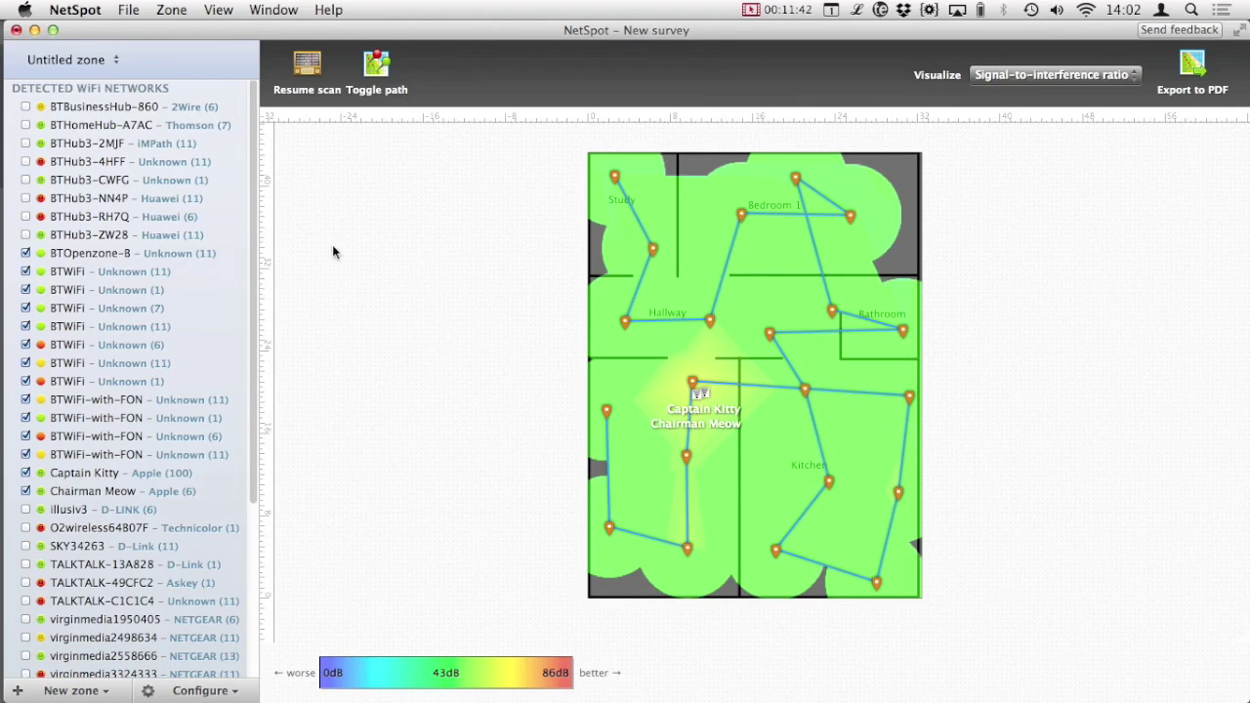
Resume the scan, cover the two outer corners of Bedroom 1 with one scan position each, and stop scanning
click(304, 69)
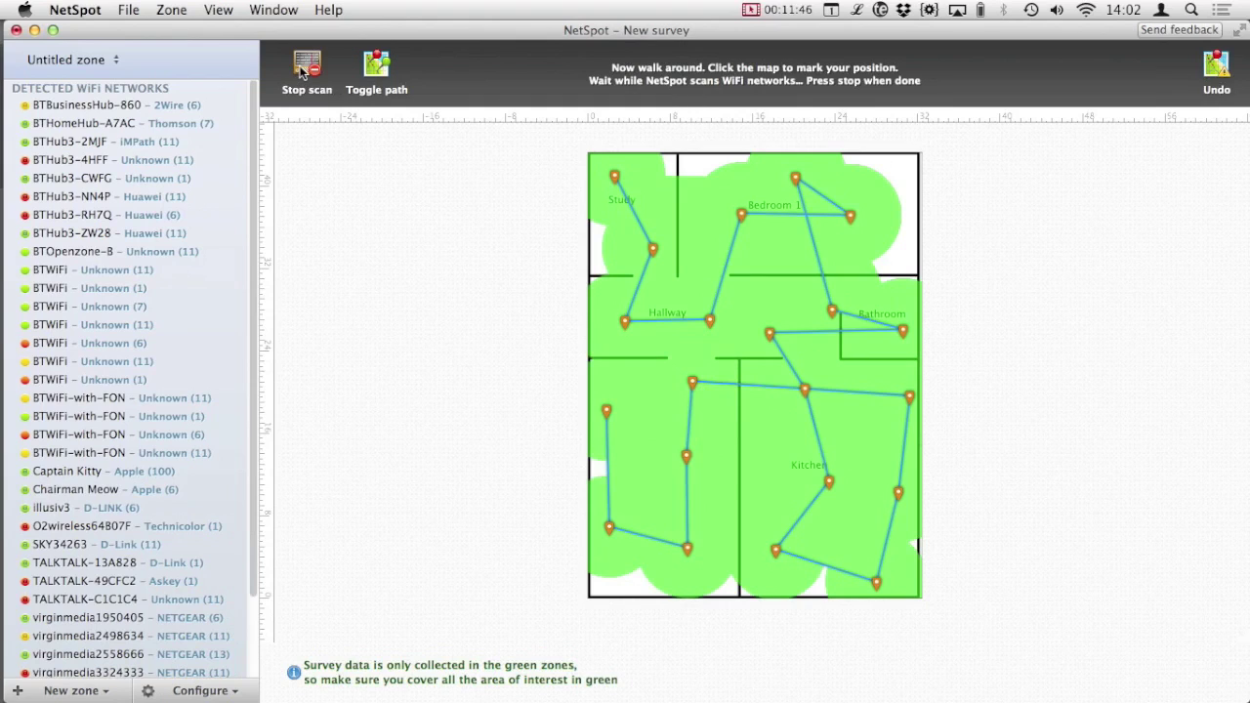
click(909, 157)
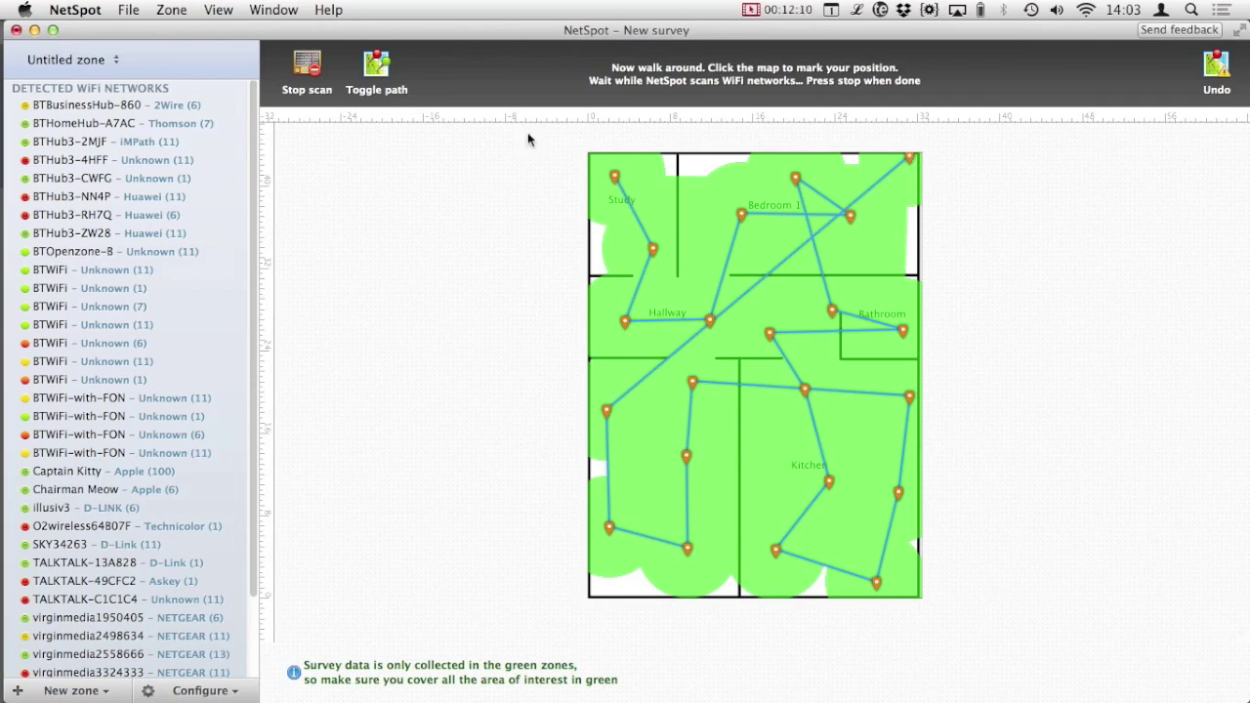
click(690, 157)
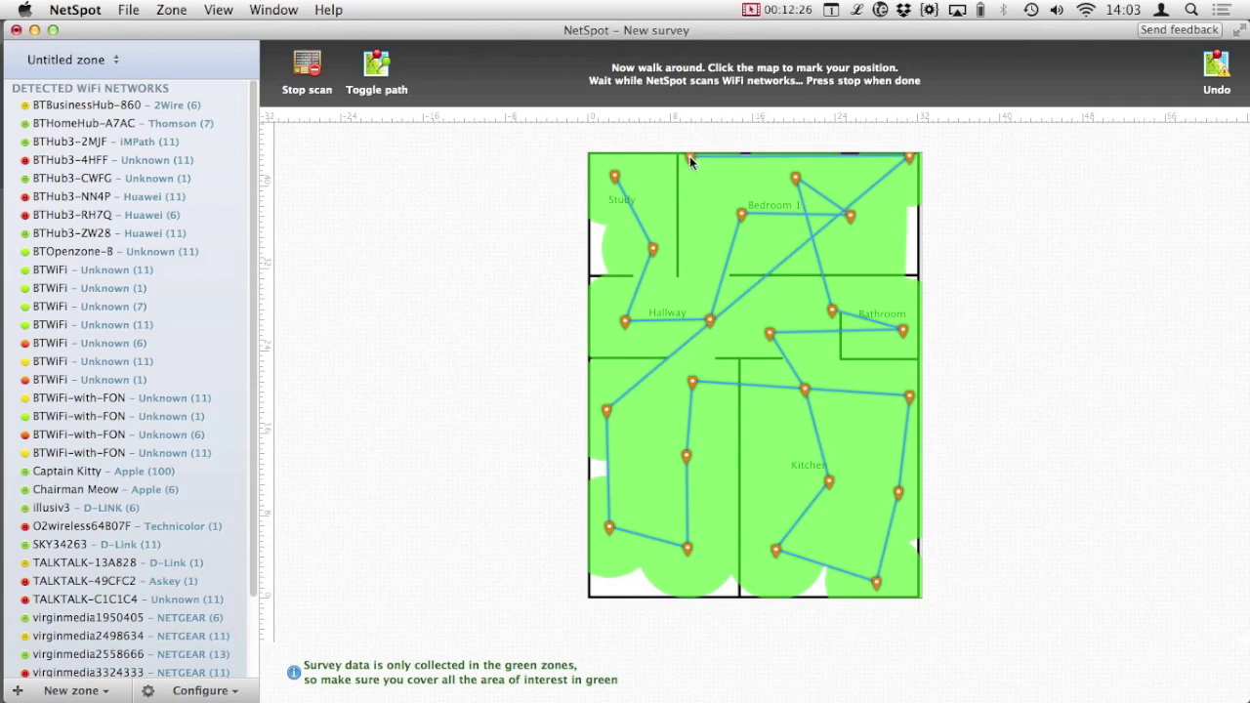
click(308, 68)
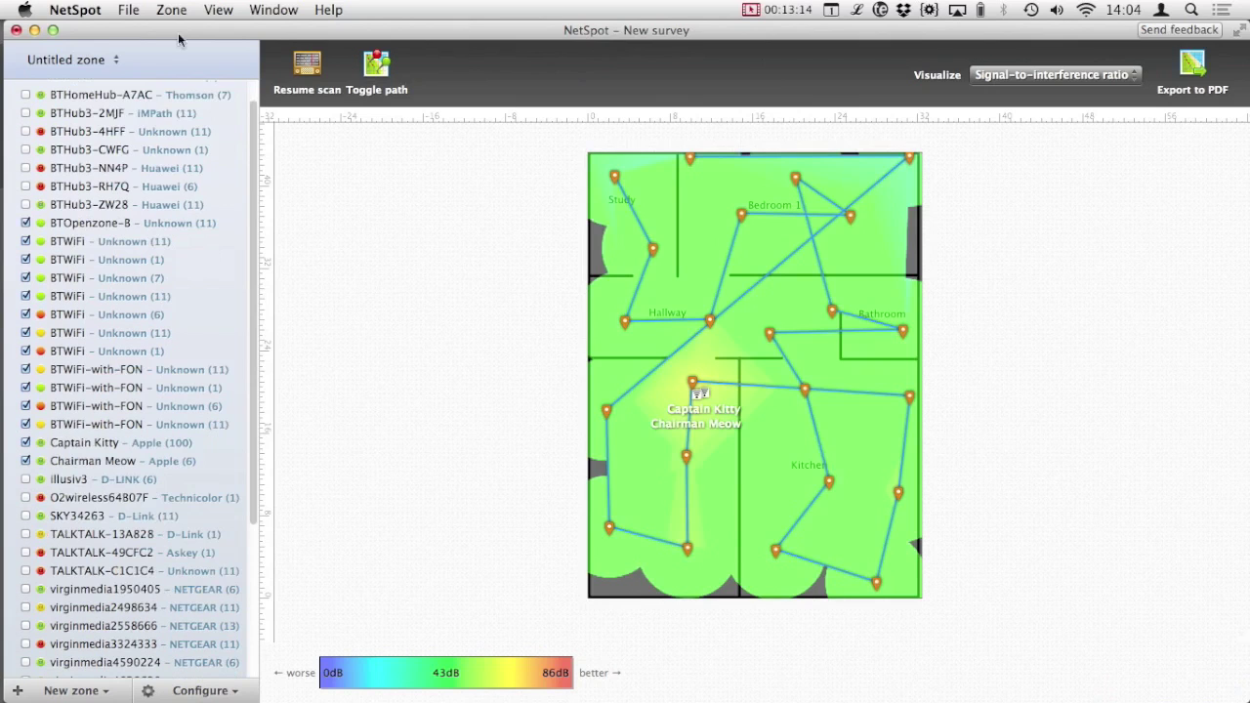
Save the survey as "Home" in the Documents folder
click(128, 10)
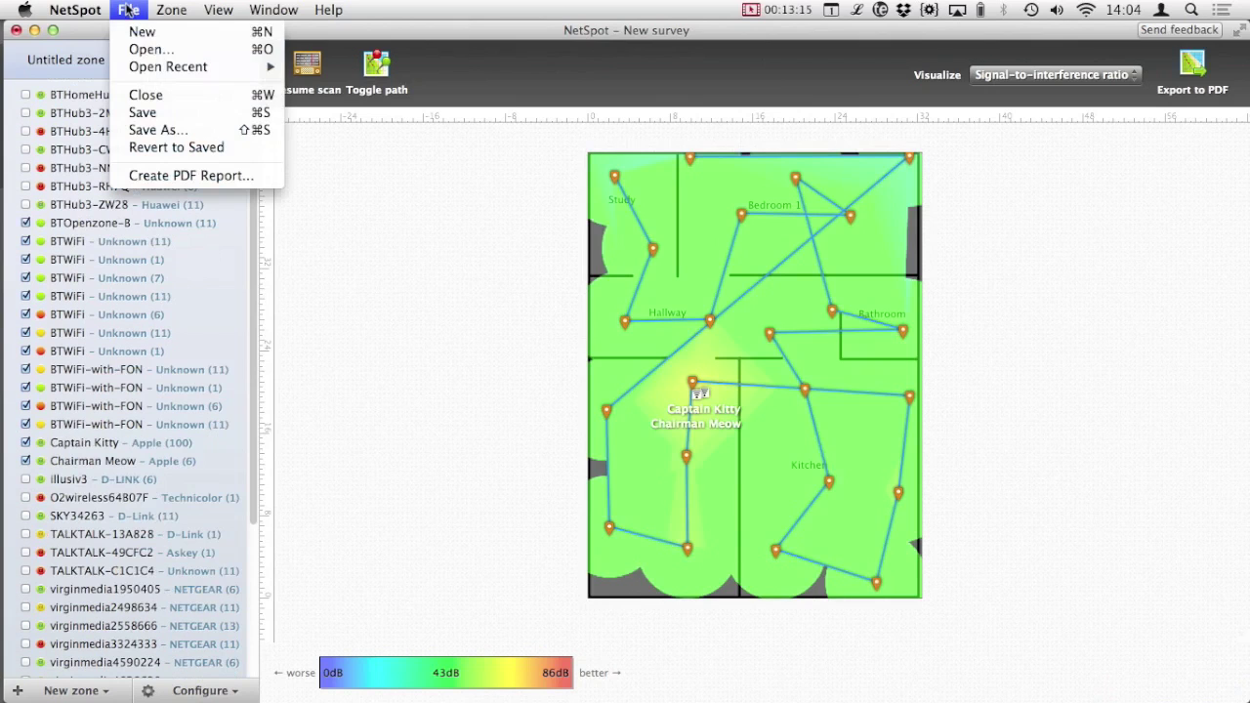
click(202, 130)
text(H)
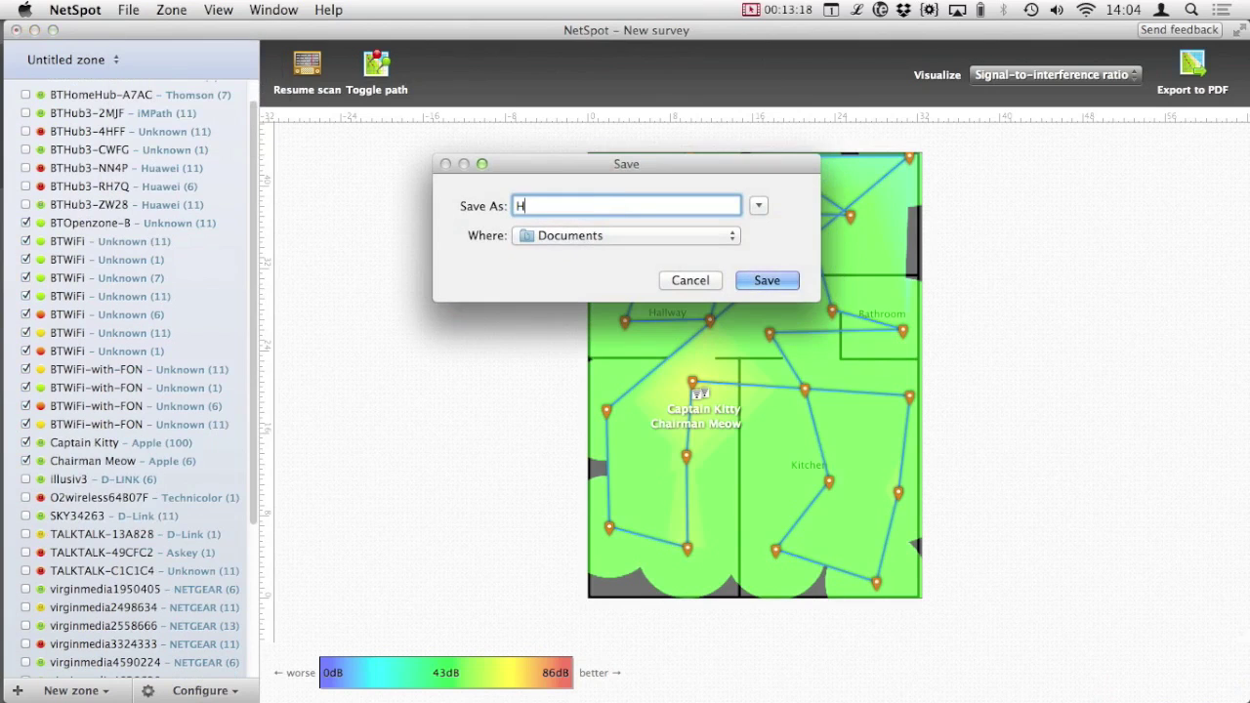
text(ome)
key(Return)
key(Return)
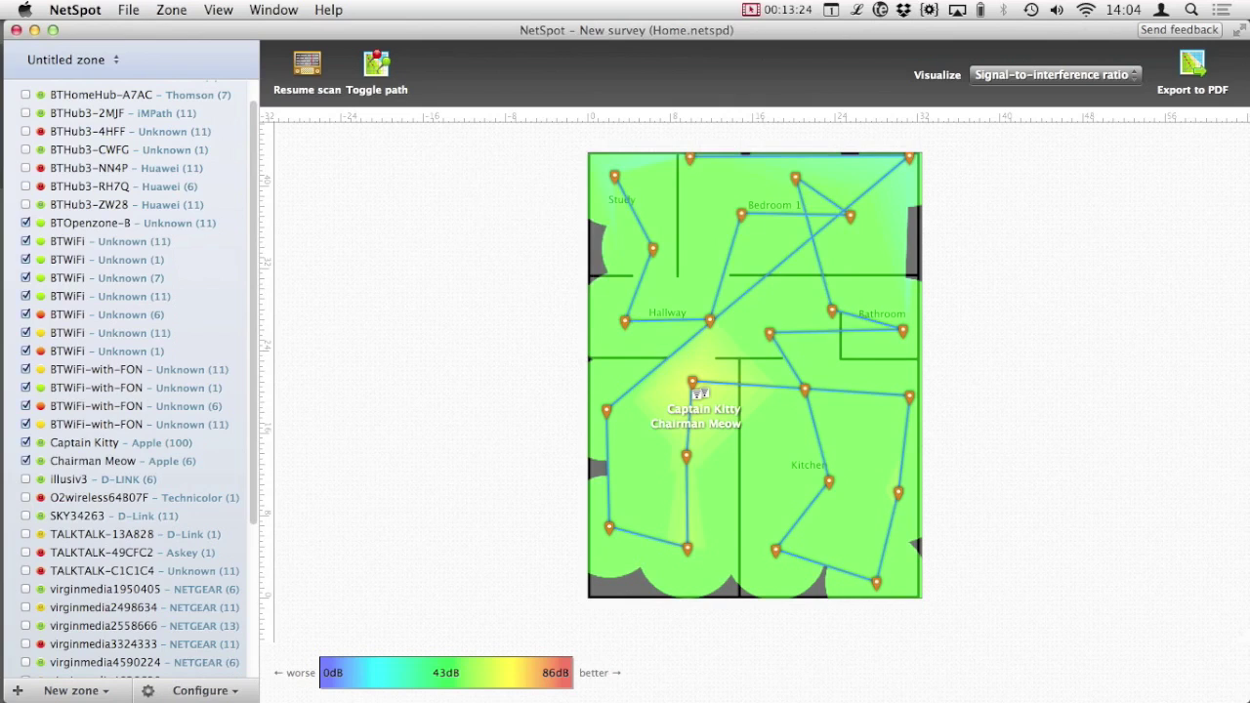
click(86, 691)
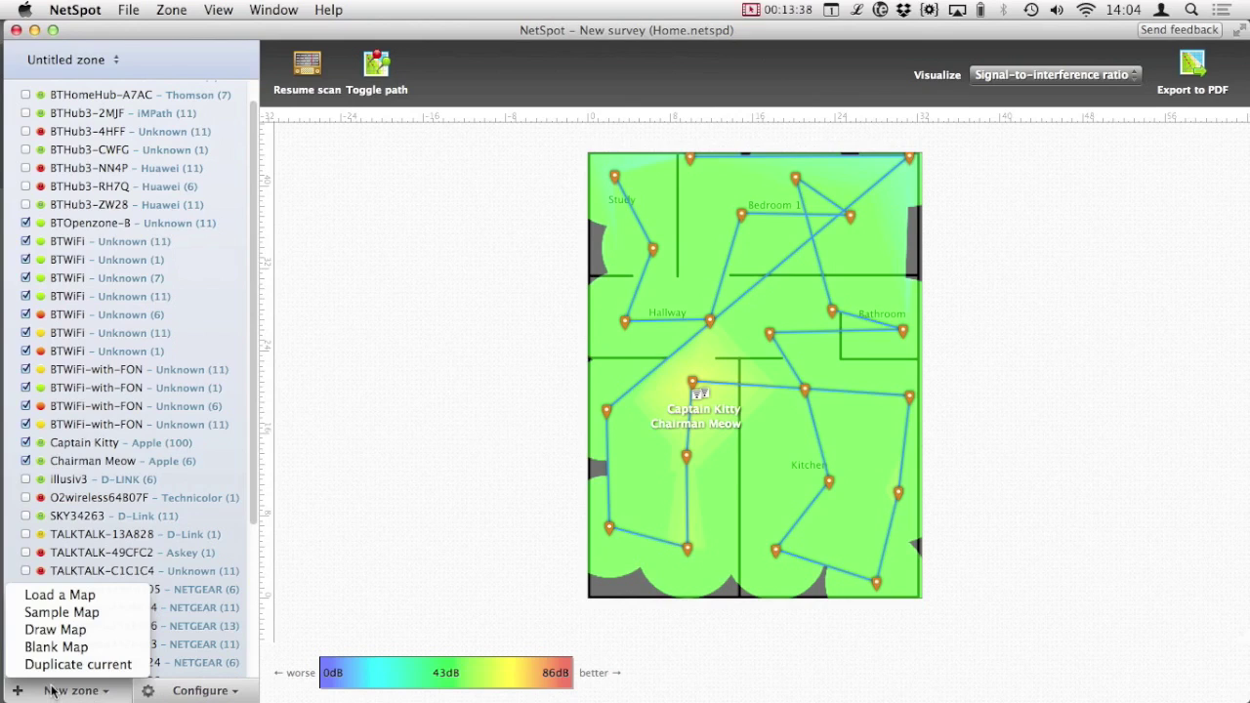
click(54, 691)
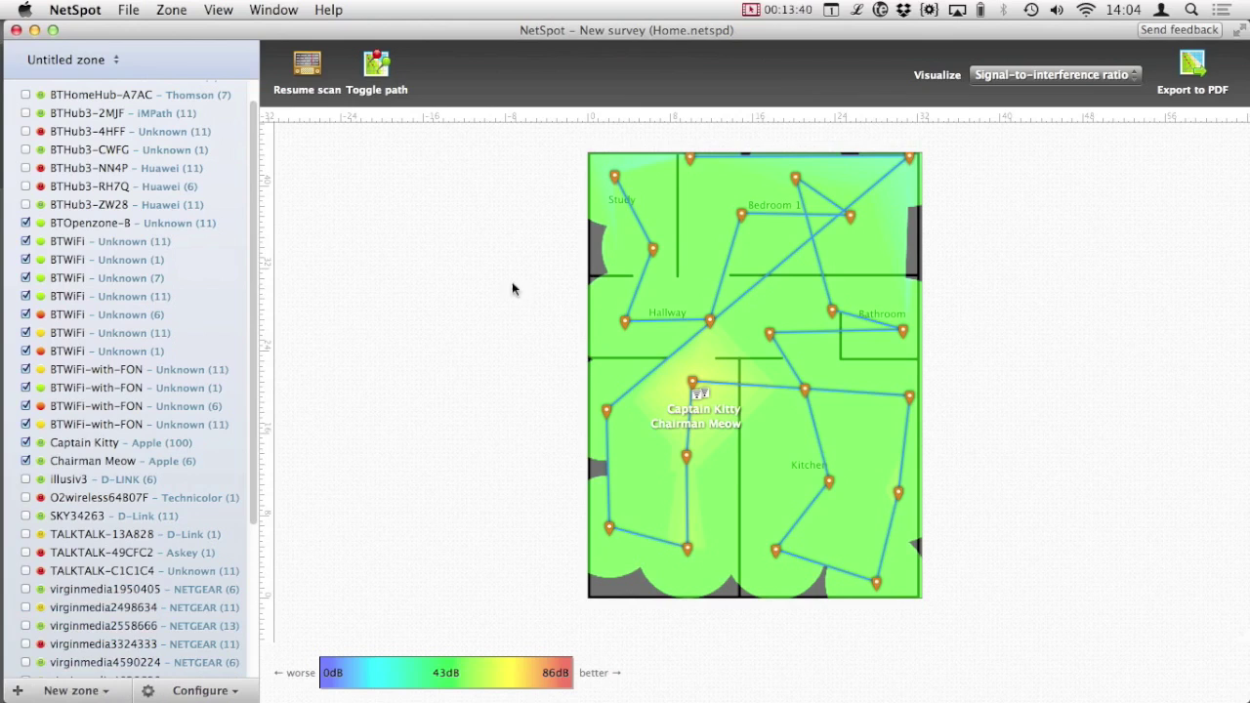
Rename the current zone to "My Home"
click(170, 9)
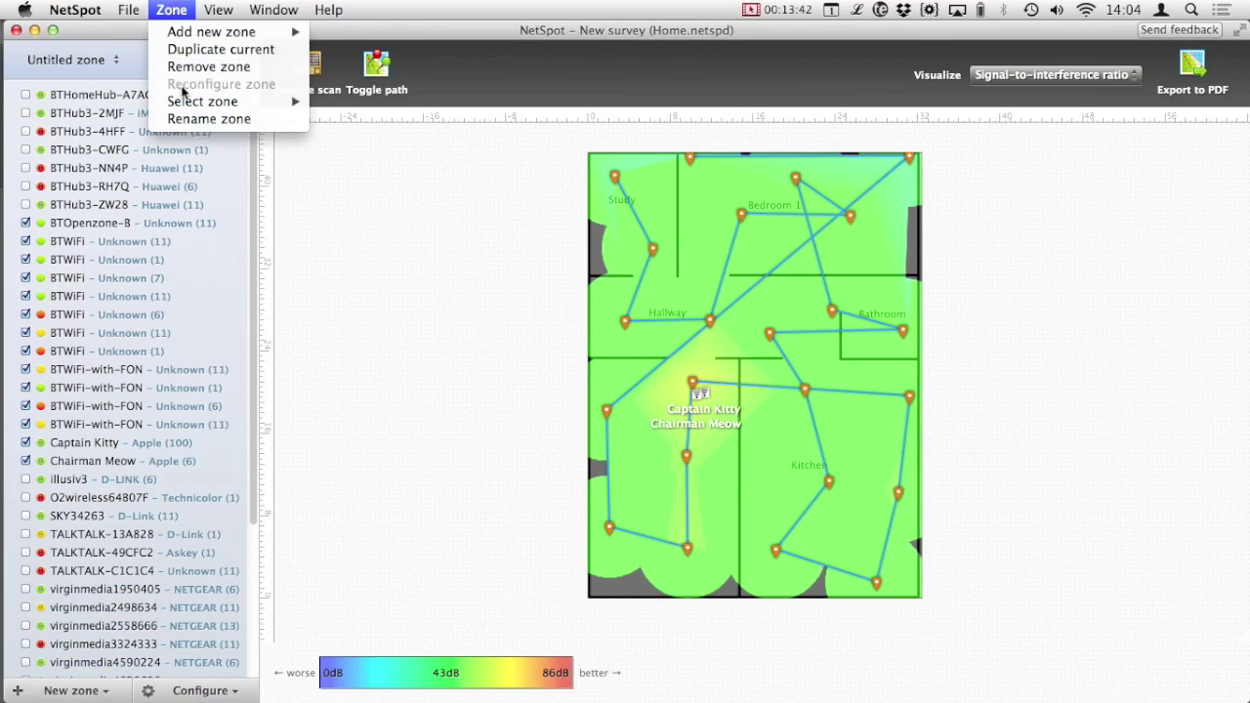
click(208, 119)
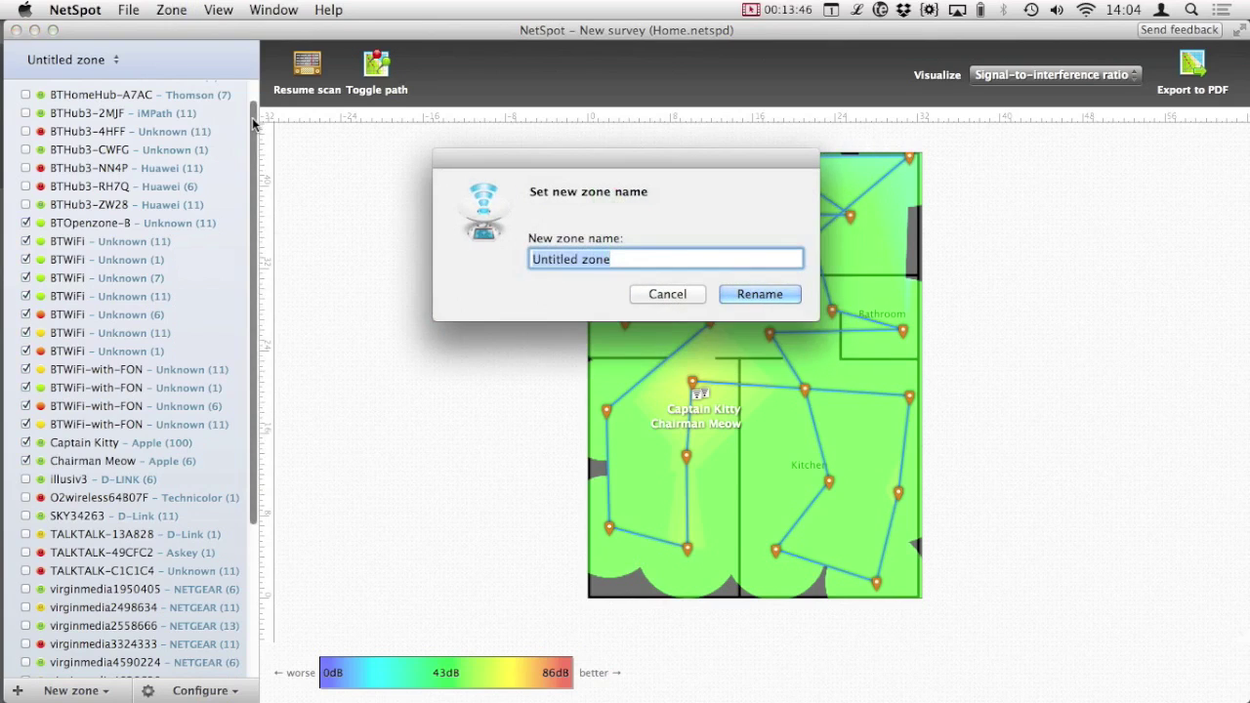
text(My)
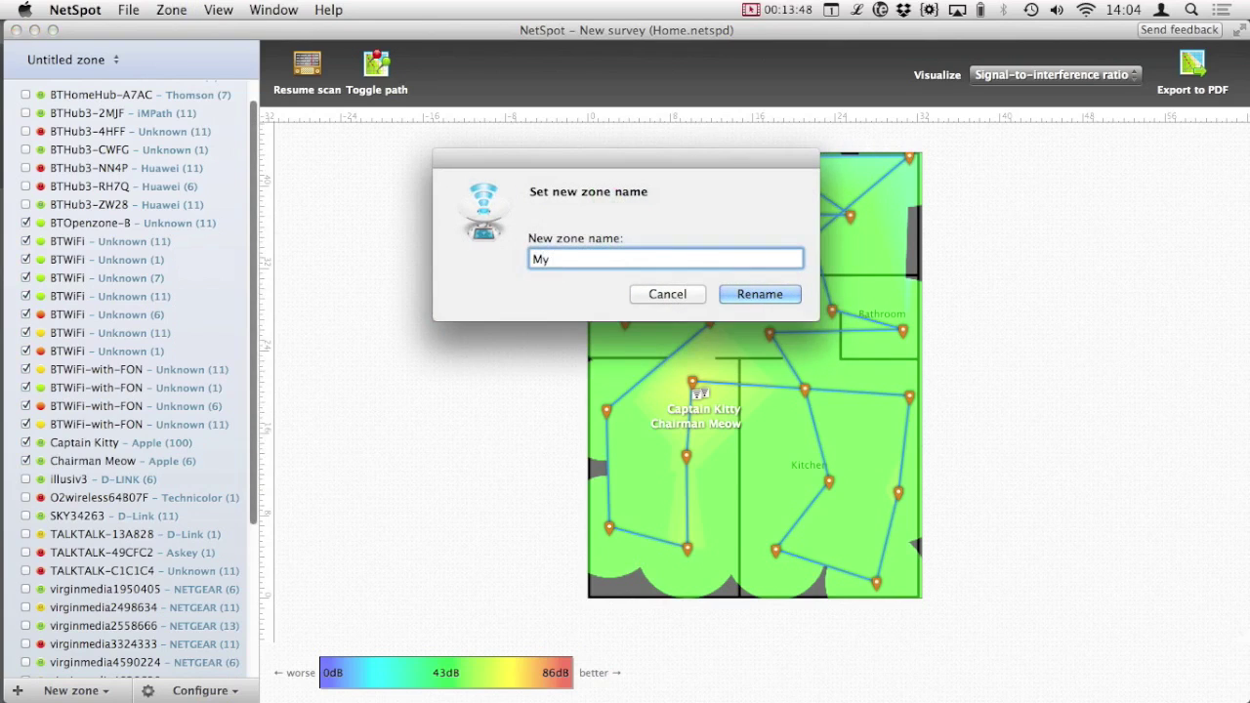
text( Home)
key(Return)
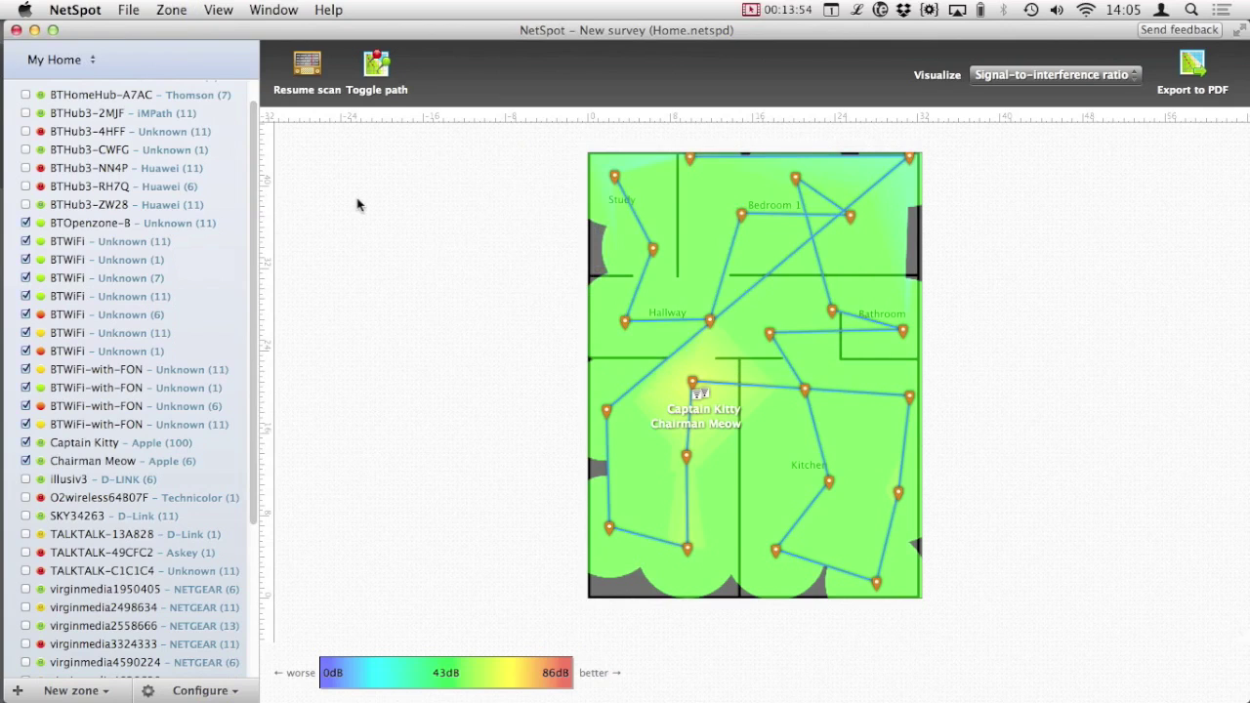
Export the signal-to-interference ratio report as a PDF to the Desktop, keeping the suggested file name
click(1193, 66)
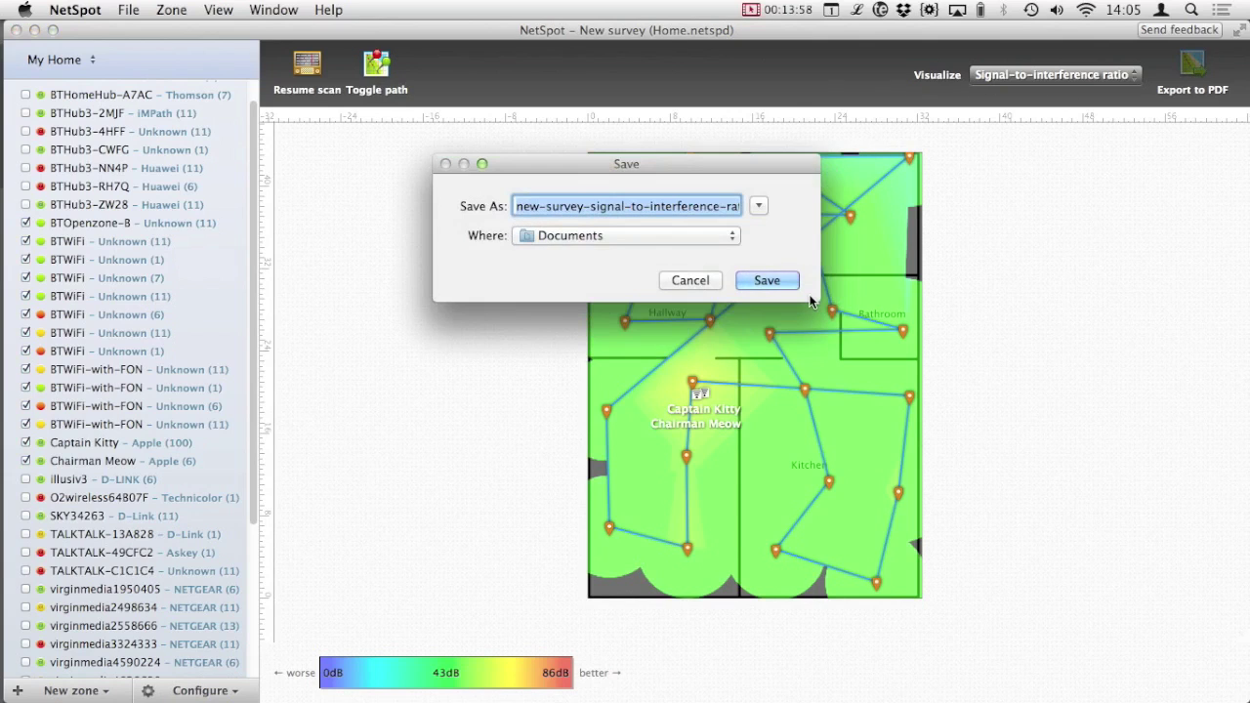
key(super+d)
click(767, 280)
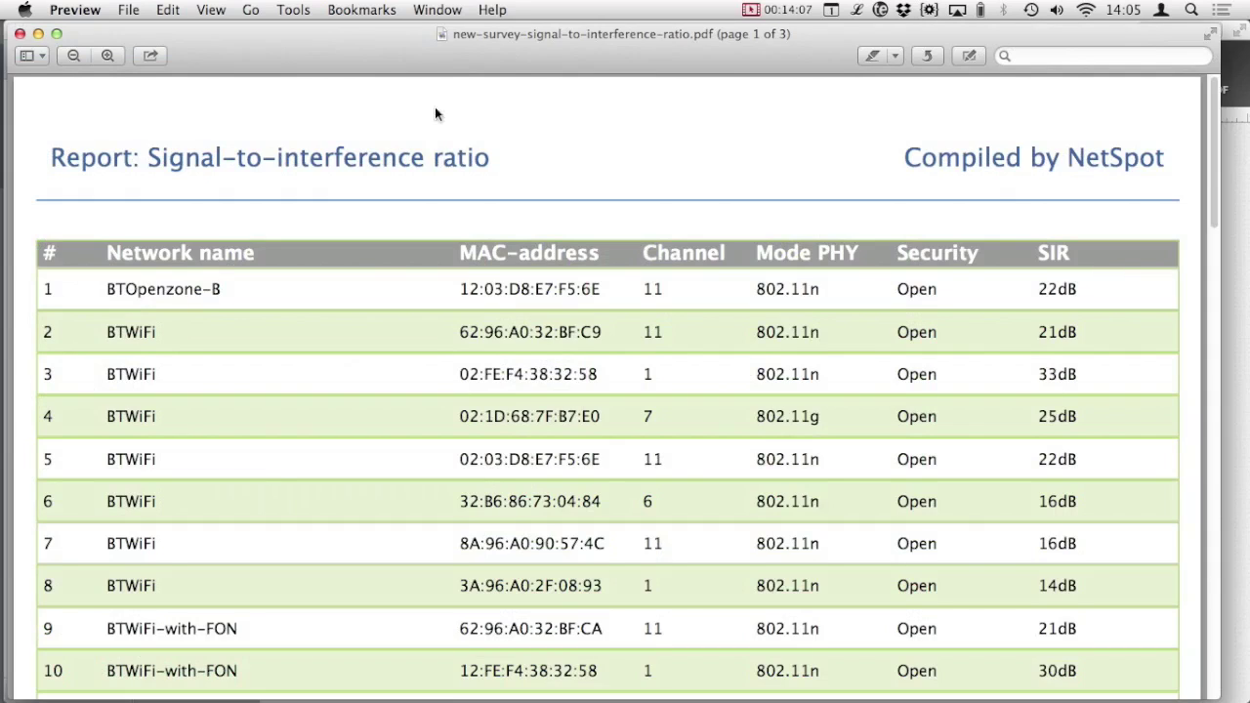
Review the exported PDF report, from its table of networks to the heatmap on page 3 and back
scroll(499, 344, down, 1)
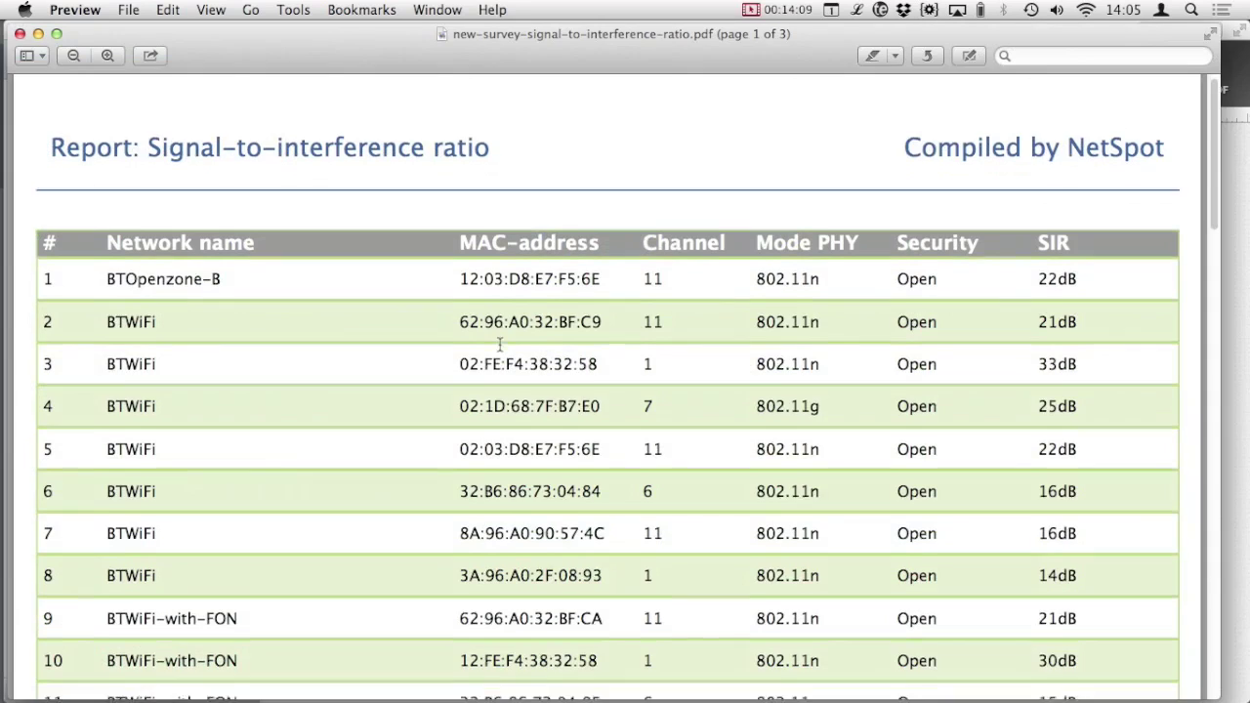
scroll(499, 343, down, 20)
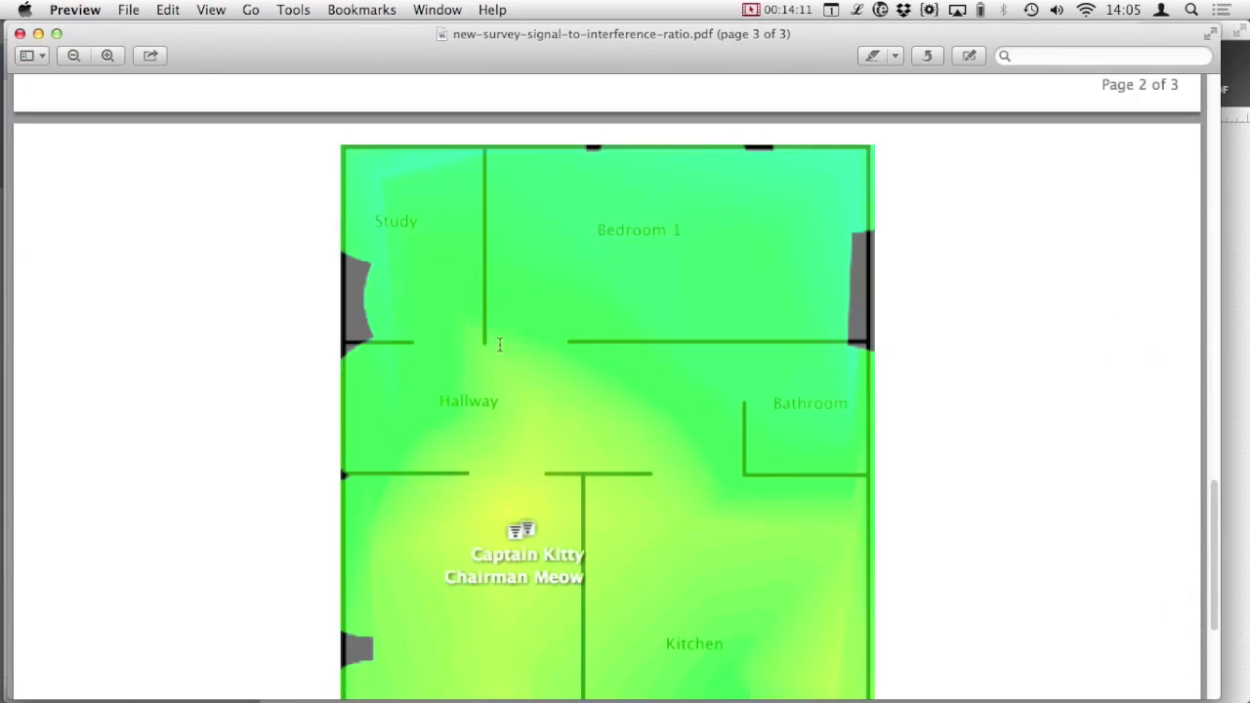
scroll(499, 344, down, 5)
scroll(499, 342, up, 1)
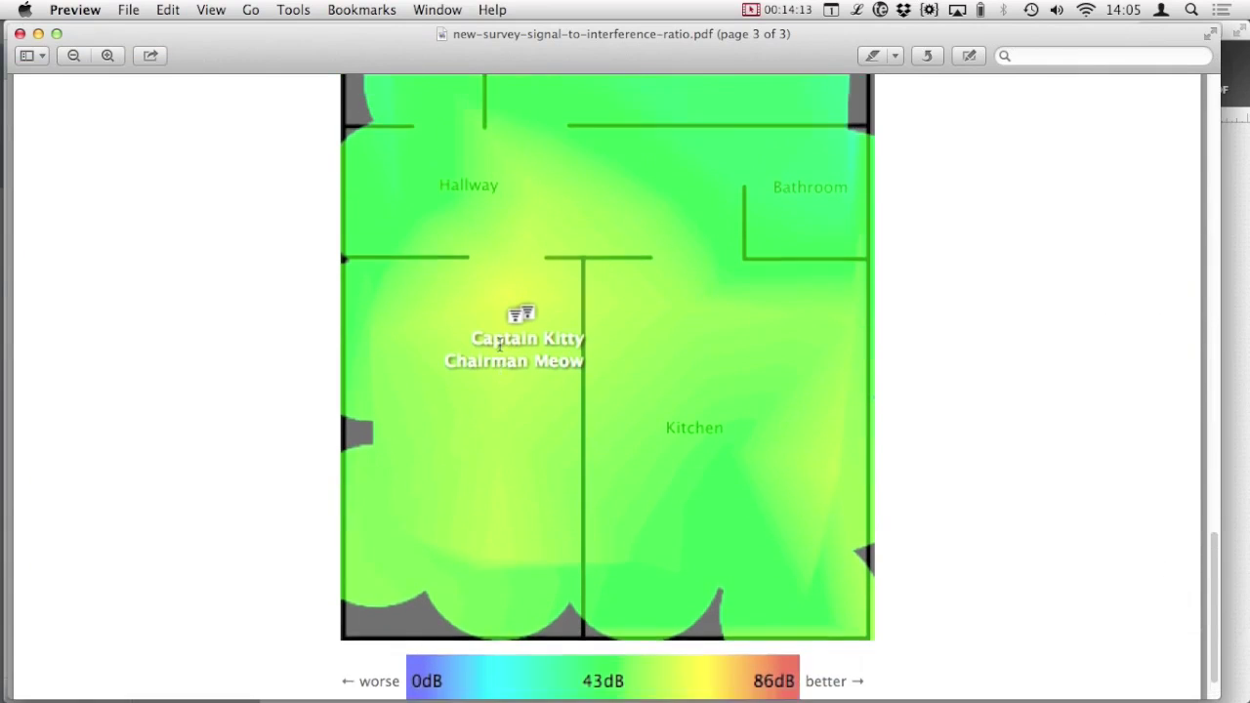
scroll(499, 344, up, 8)
scroll(499, 344, down, 5)
scroll(499, 343, up, 8)
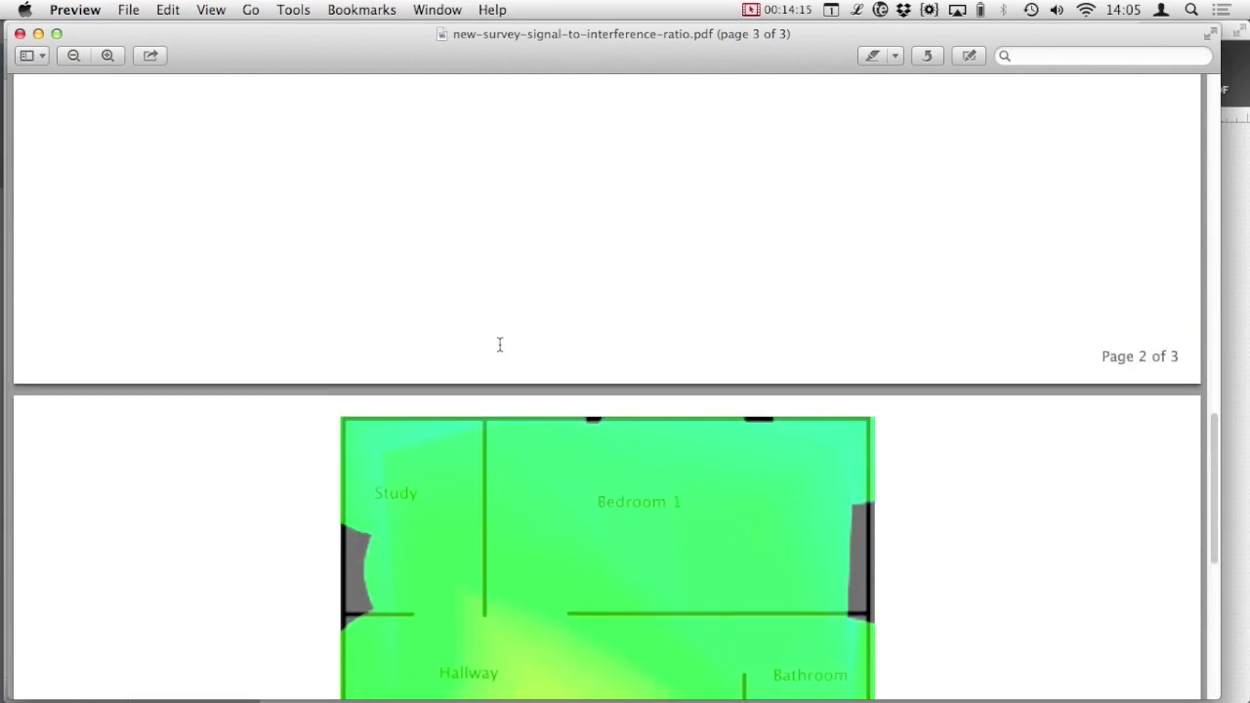
scroll(498, 343, down, 4)
scroll(499, 343, up, 14)
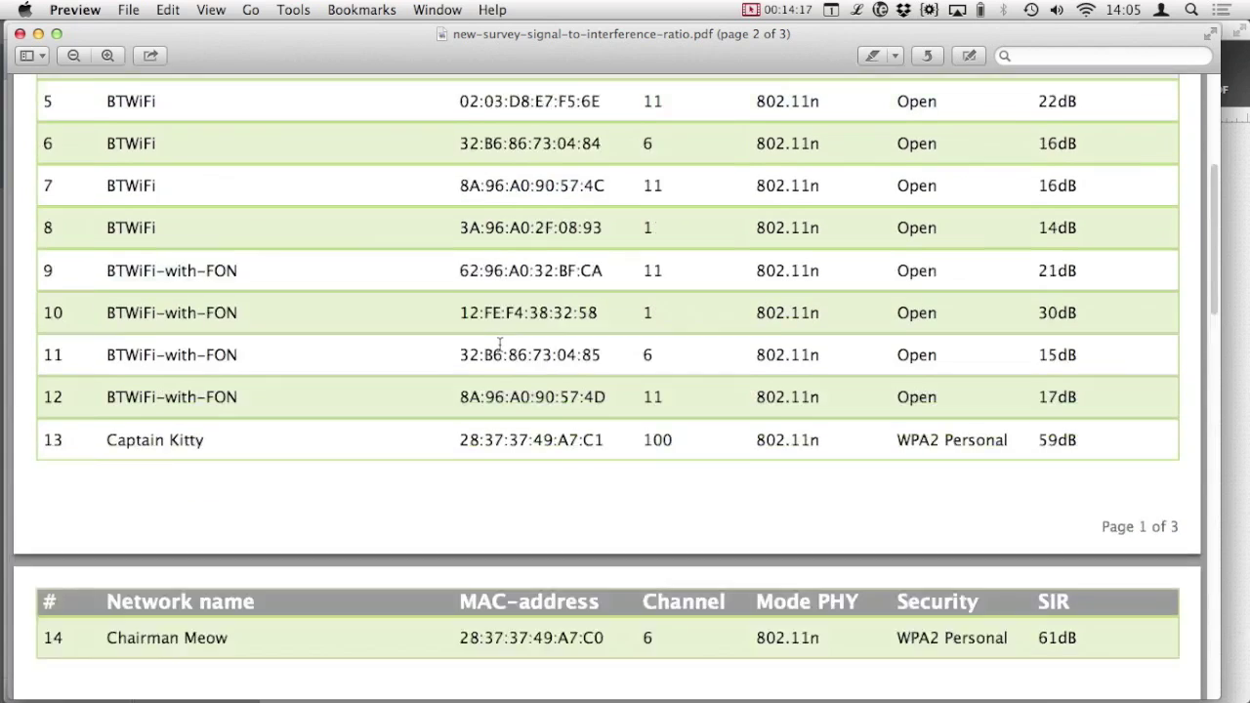
scroll(499, 344, up, 8)
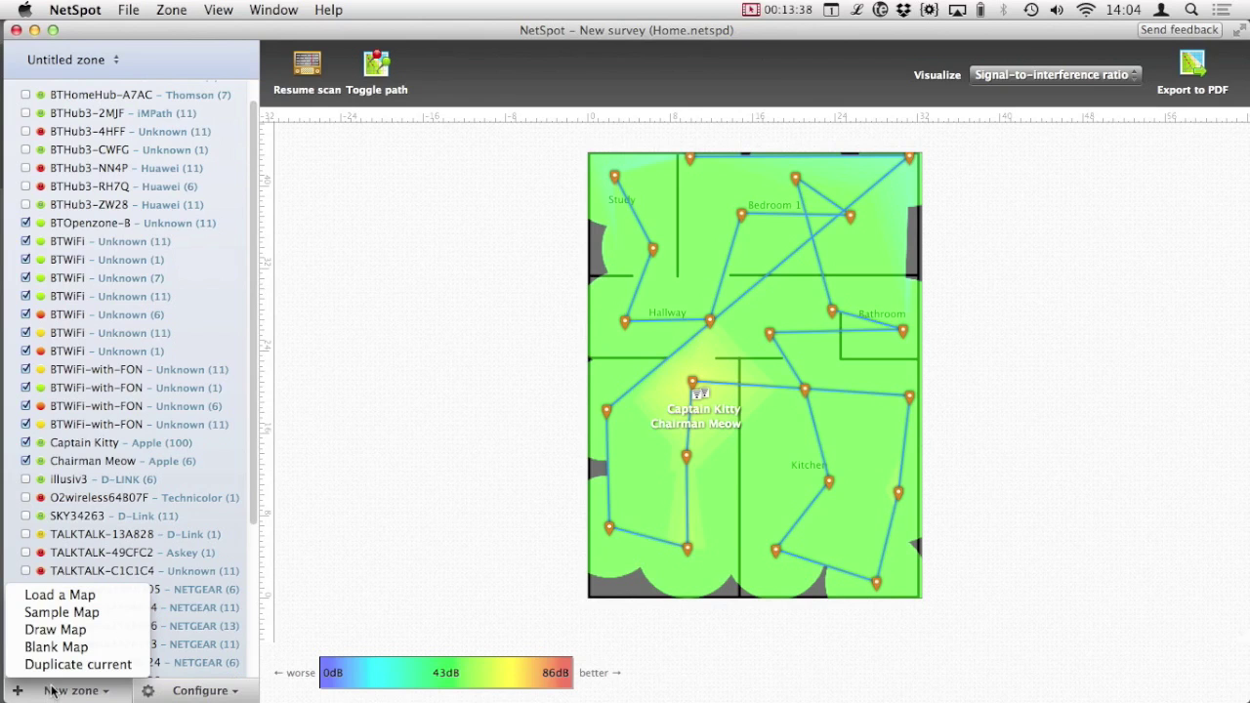
Rename the untitled survey zone to "My Home"
click(53, 689)
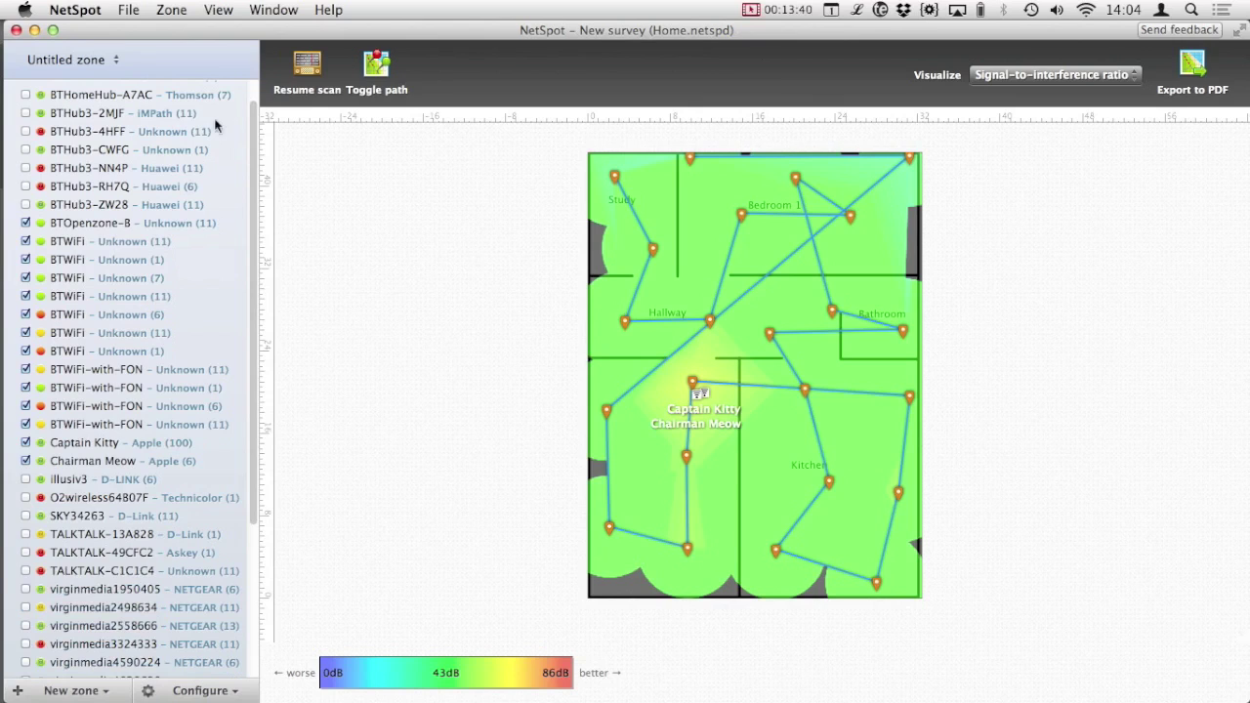
click(170, 9)
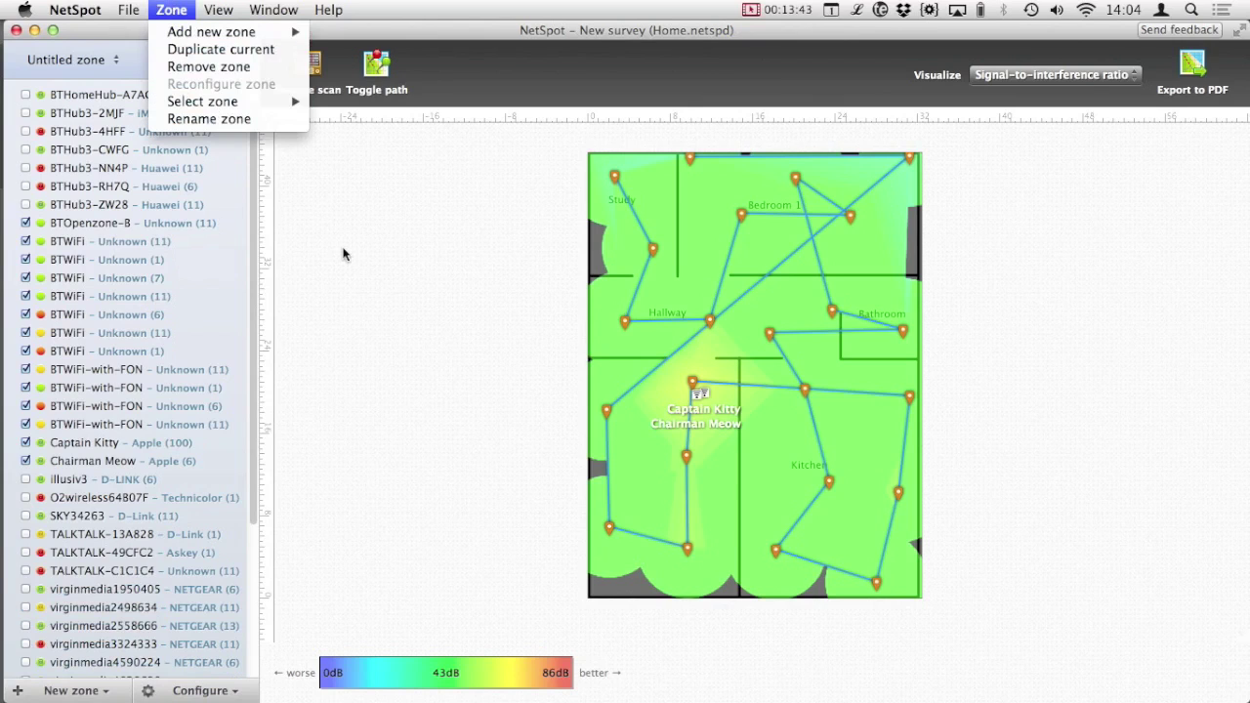
click(252, 119)
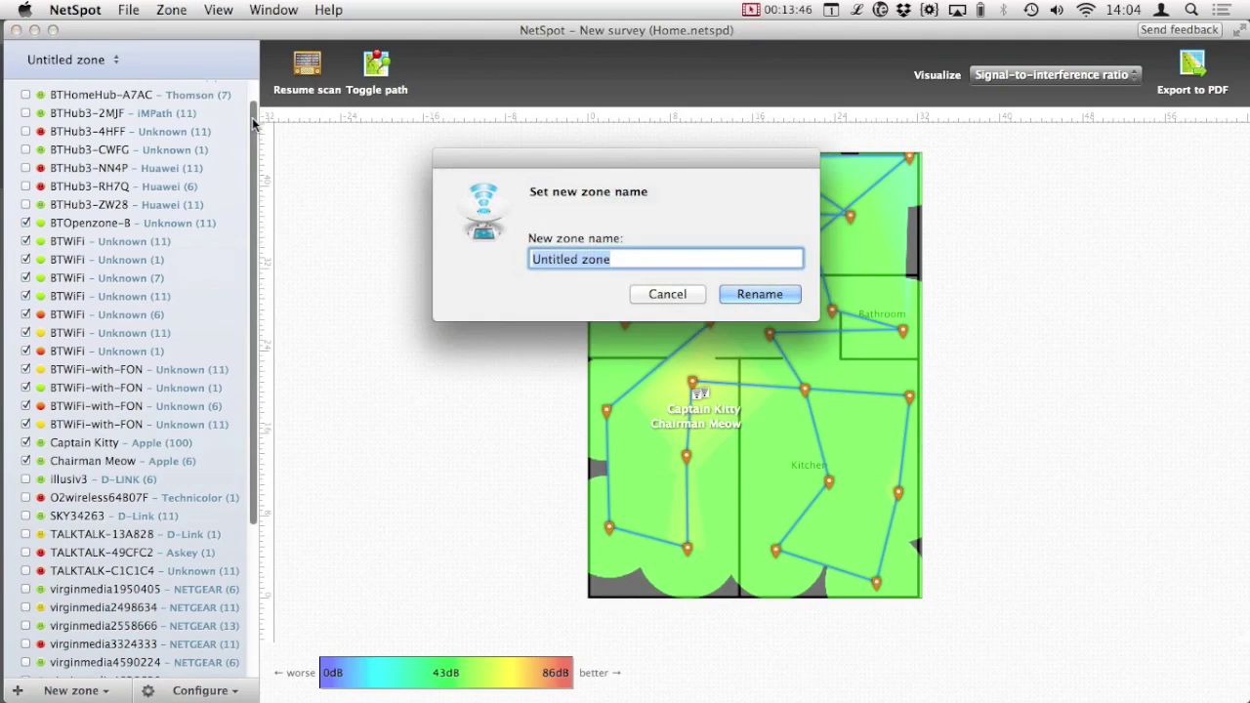
text(My)
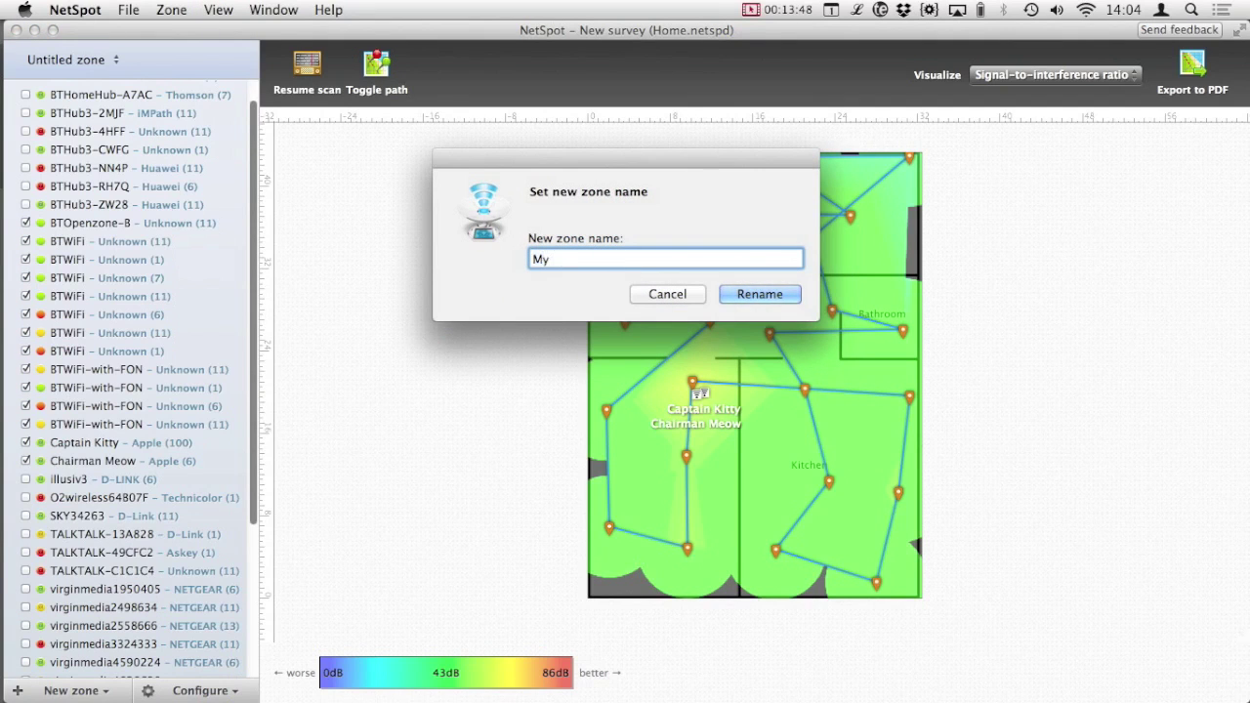
text( Home)
key(Return)
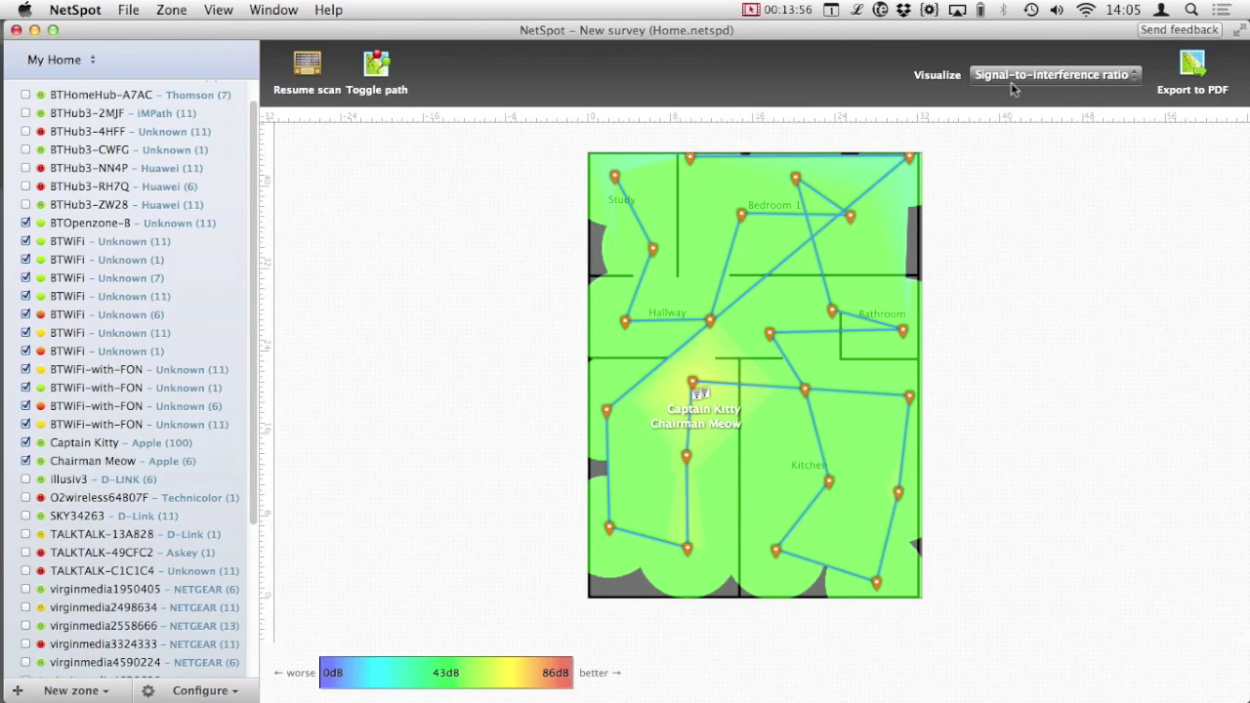
Export the survey's signal-to-interference ratio visualization to a PDF on the Desktop under the default name
click(1186, 80)
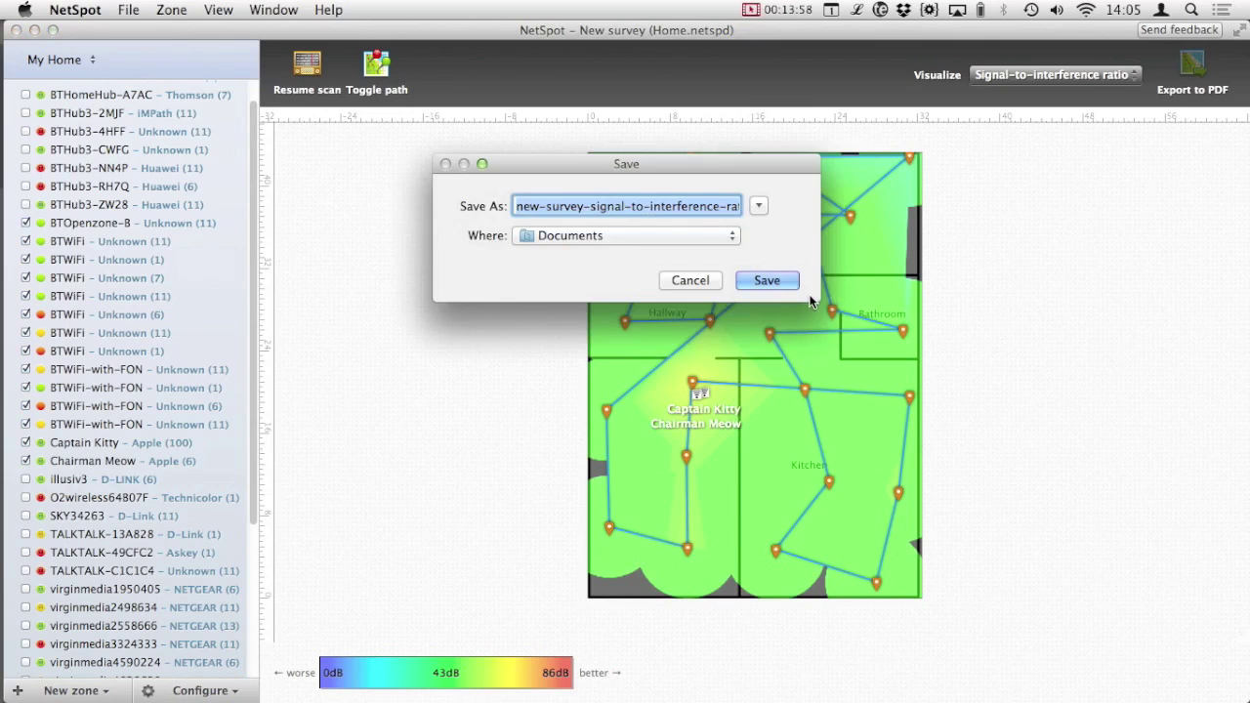
key(super+d)
click(789, 284)
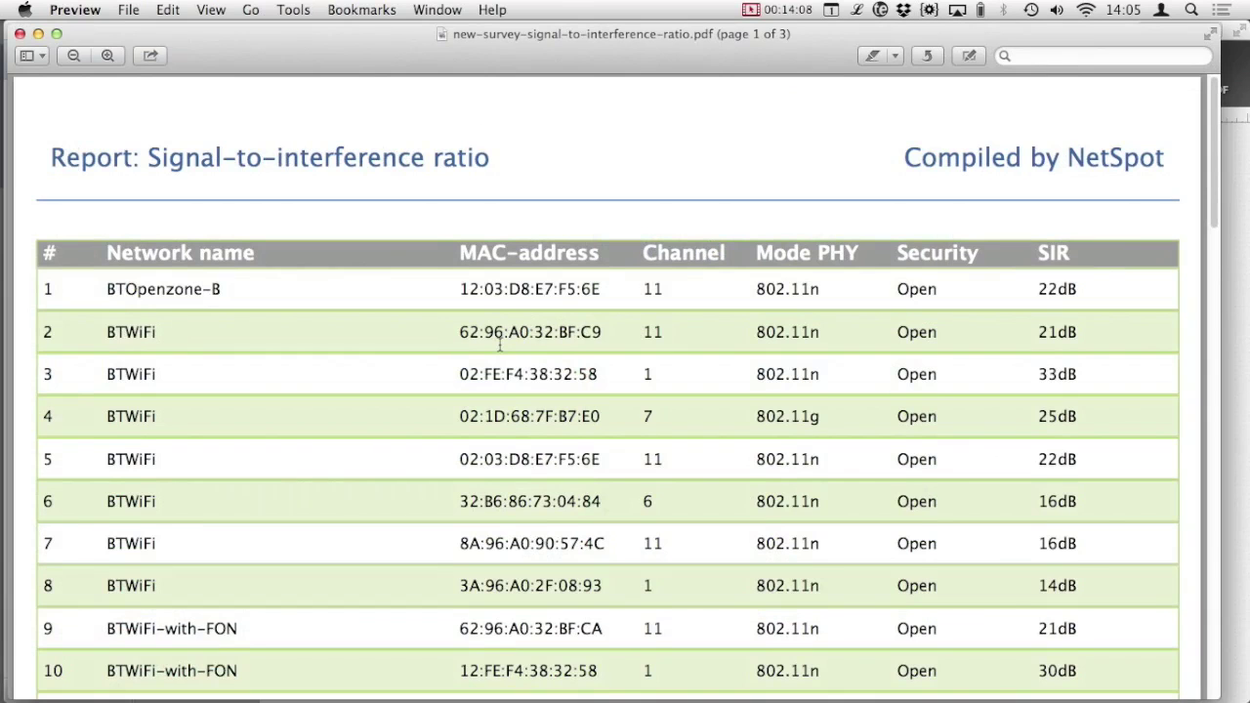
Examine the network list and the floor plan heatmap with its legend in the exported PDF
scroll(499, 342, down, 20)
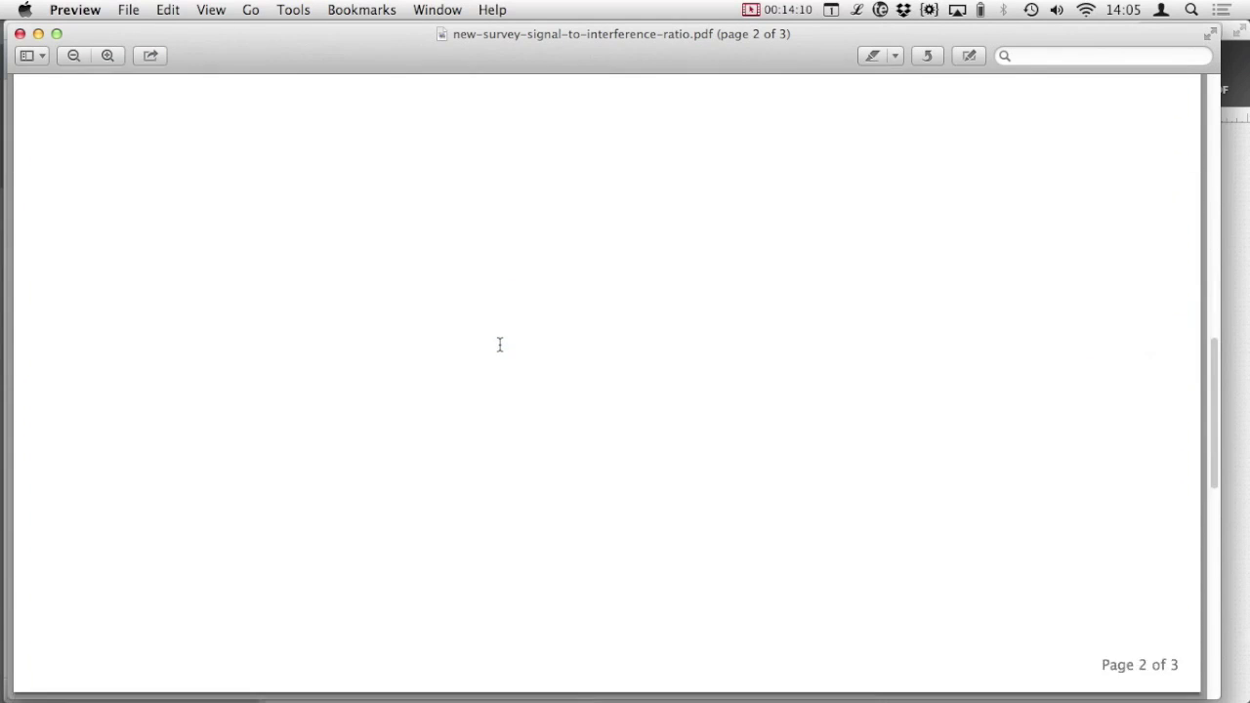
scroll(499, 344, down, 15)
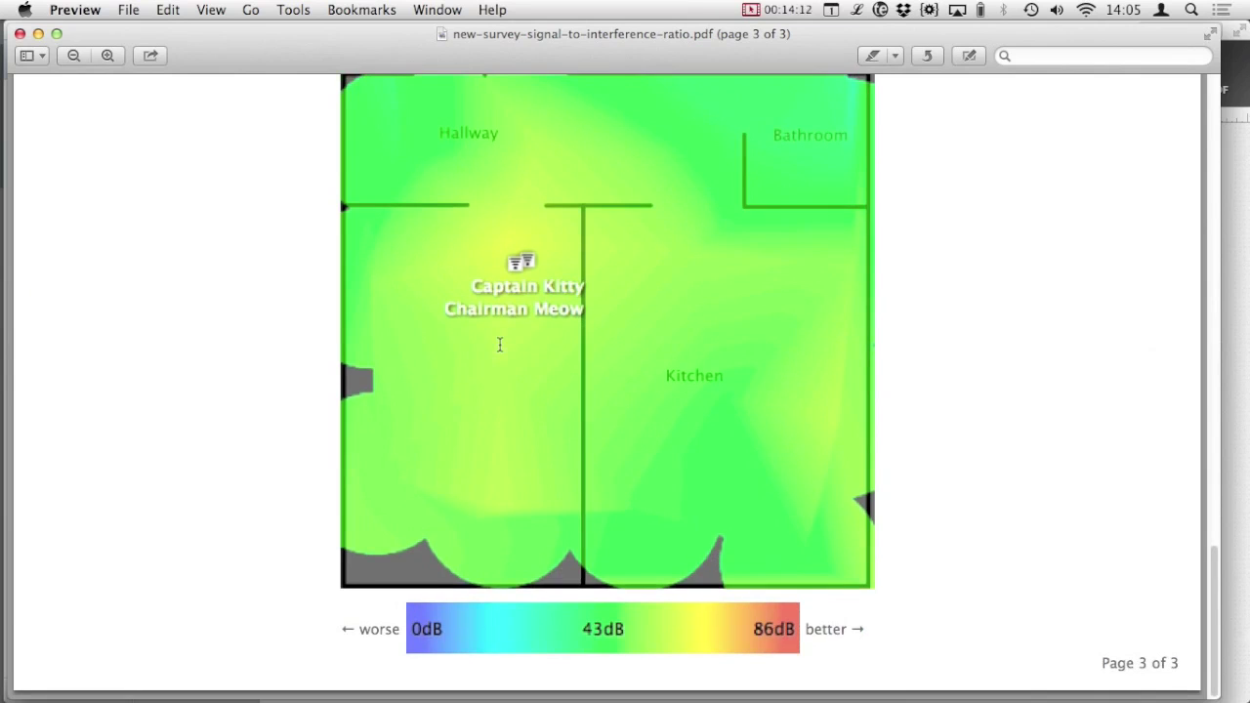
scroll(499, 343, up, 10)
scroll(499, 344, down, 5)
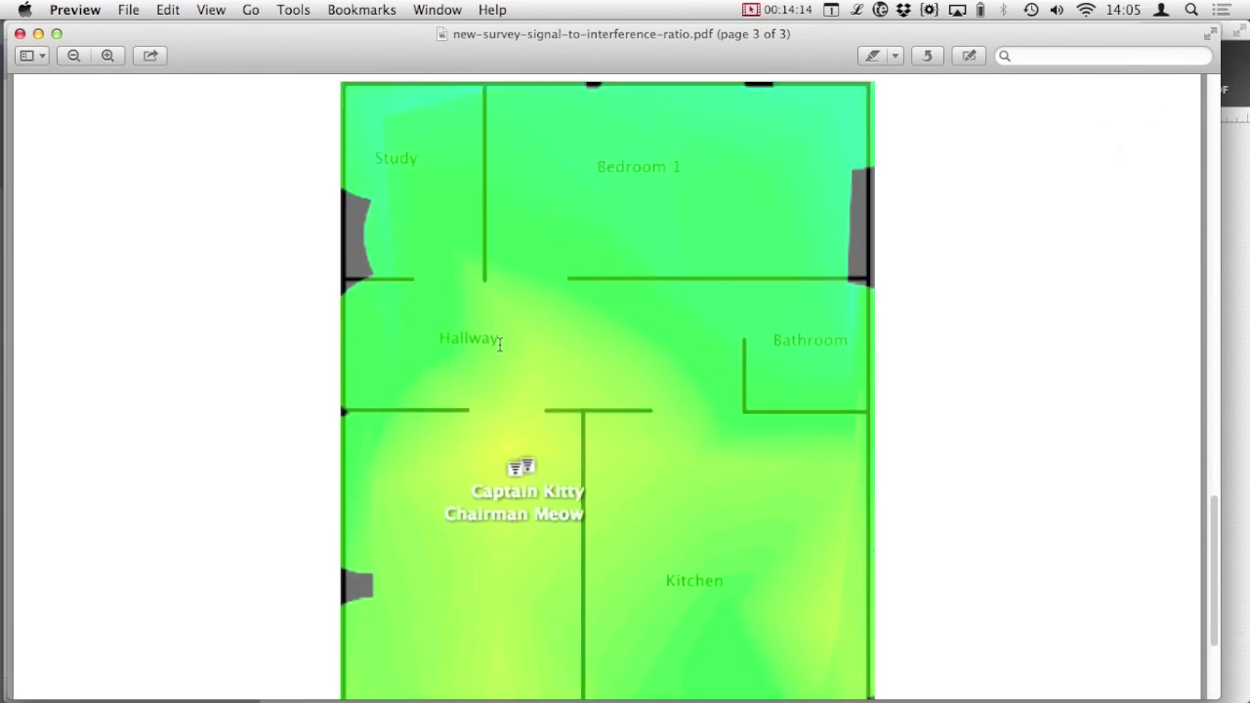
scroll(499, 343, up, 5)
scroll(499, 343, down, 2)
scroll(499, 344, up, 10)
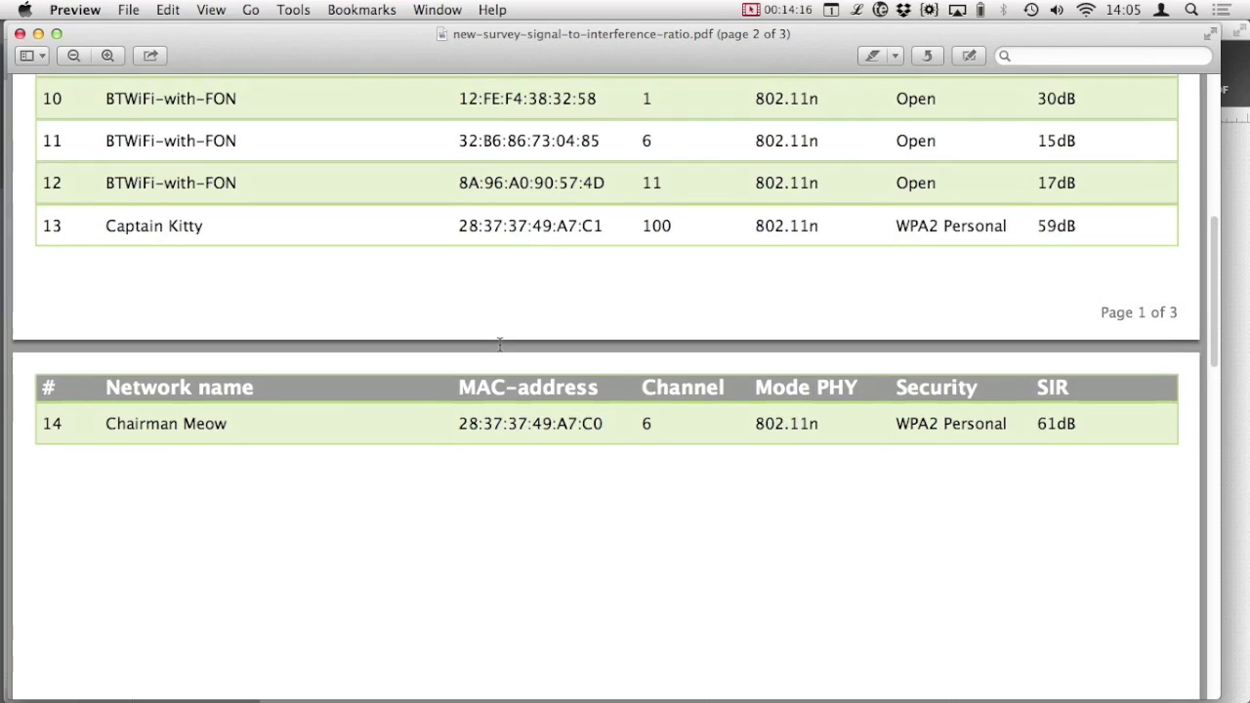
scroll(499, 344, up, 10)
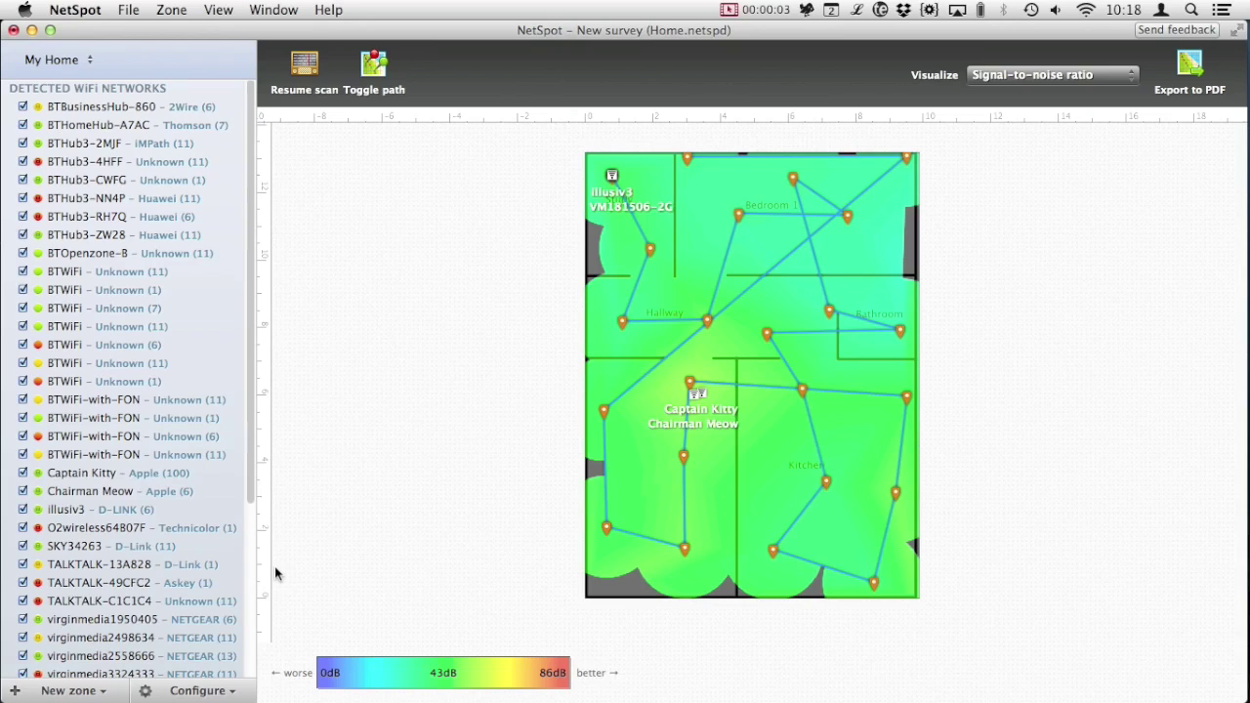
Exclude the illusiv3 network from the signal-to-noise heatmap and include it again
click(23, 503)
click(24, 508)
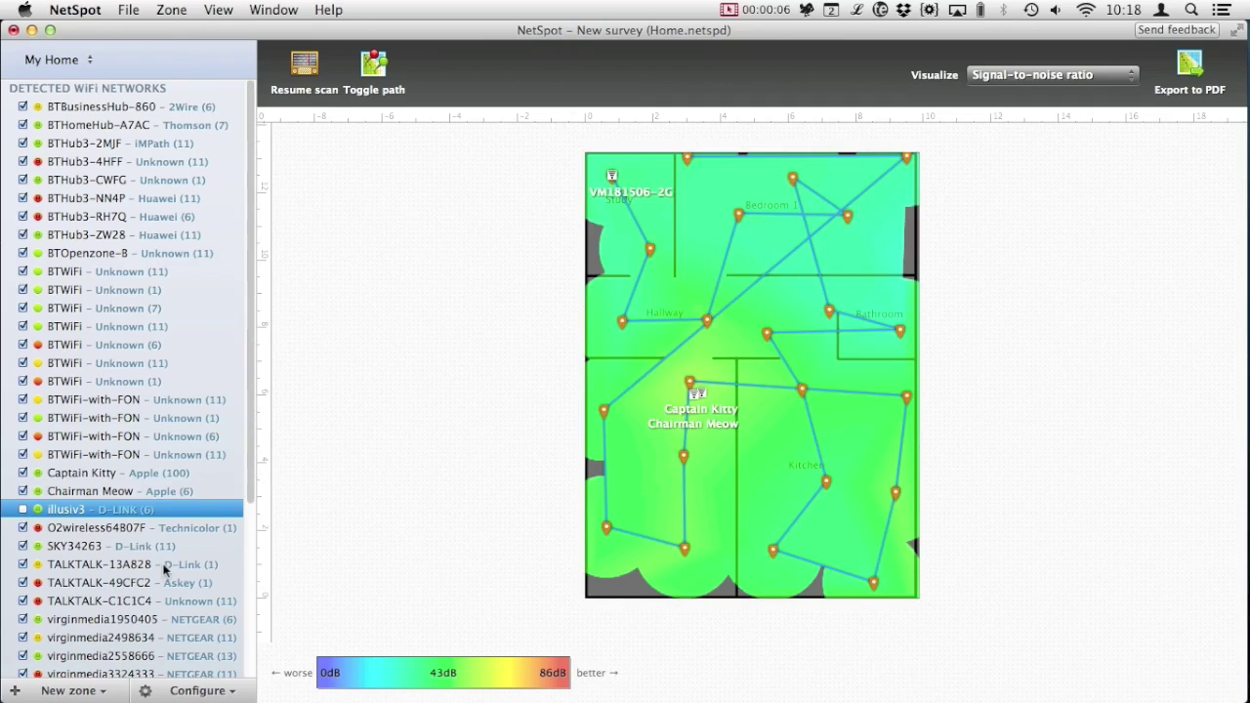
click(23, 508)
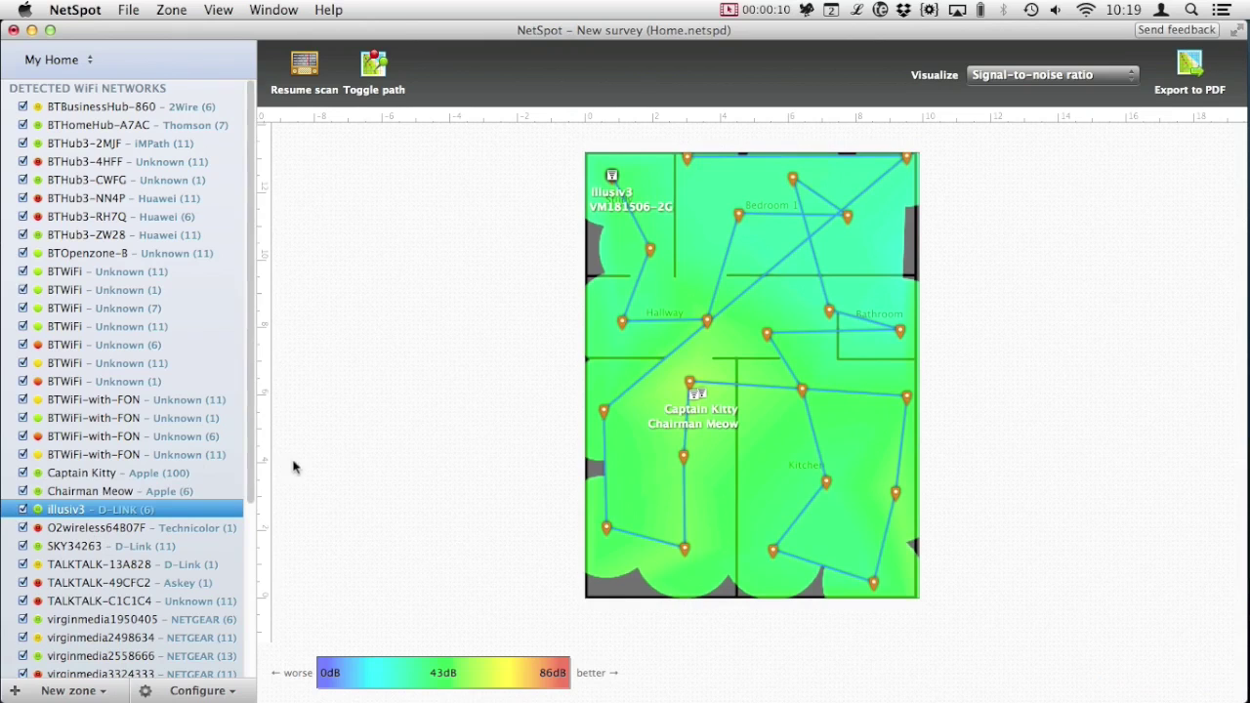
Lower the AP detection proximity to -68 dBm and then raise it to -47 dBm
drag(246, 422, 238, 601)
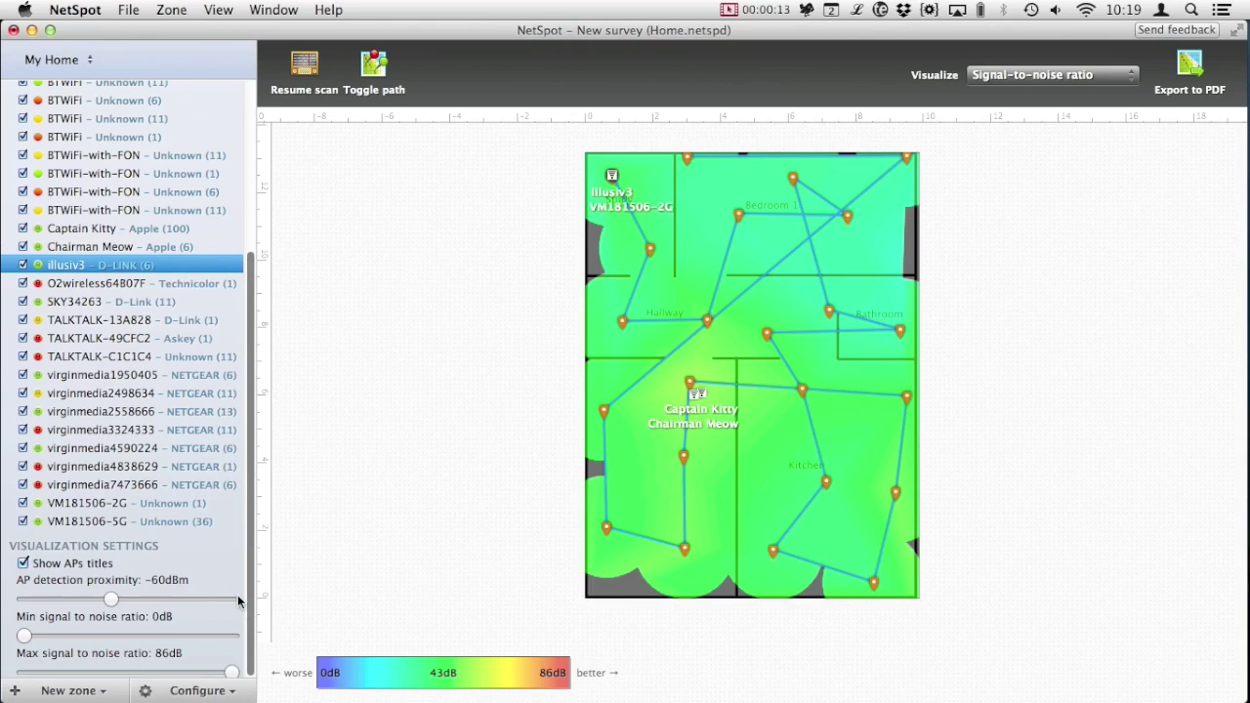
scroll(239, 601, down, 1)
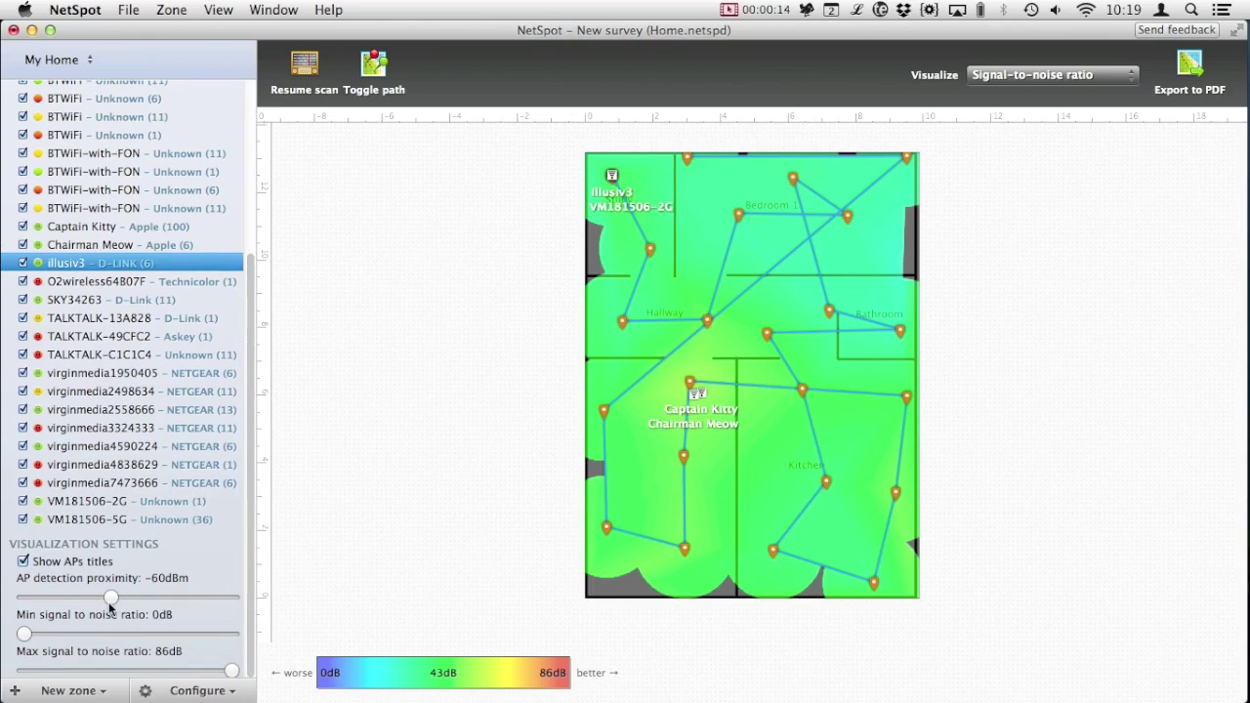
drag(110, 602, 87, 605)
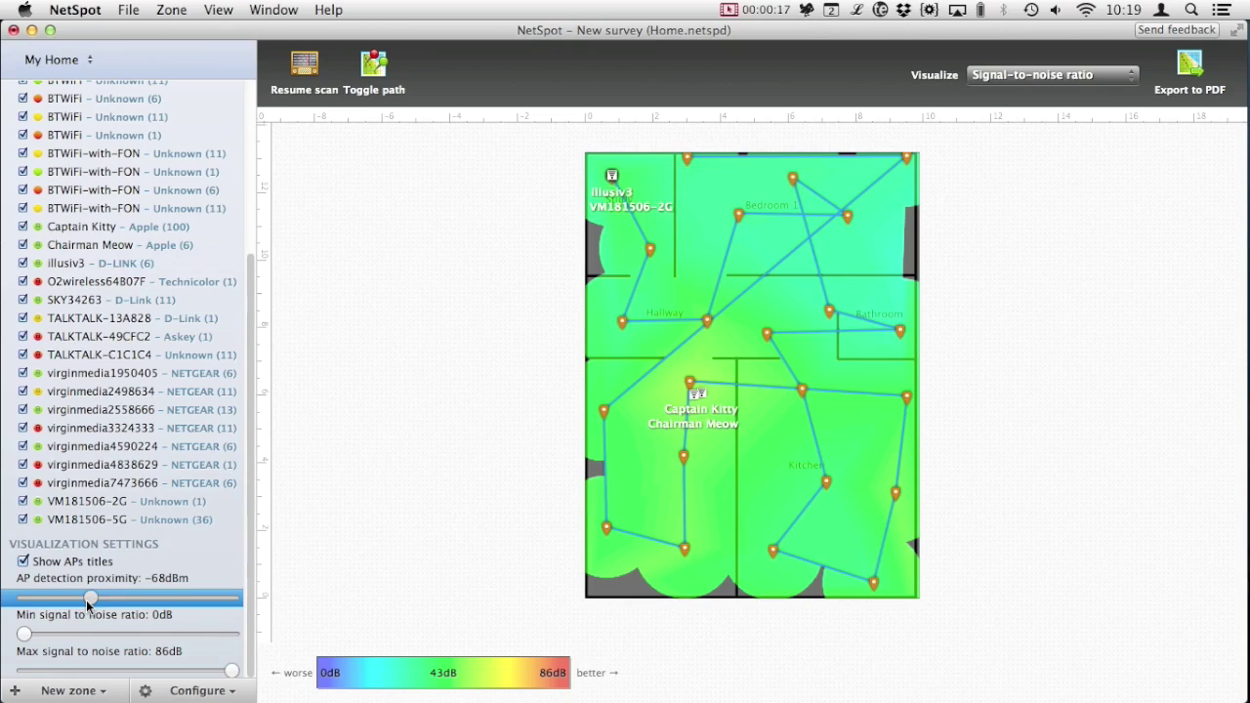
drag(88, 603, 142, 601)
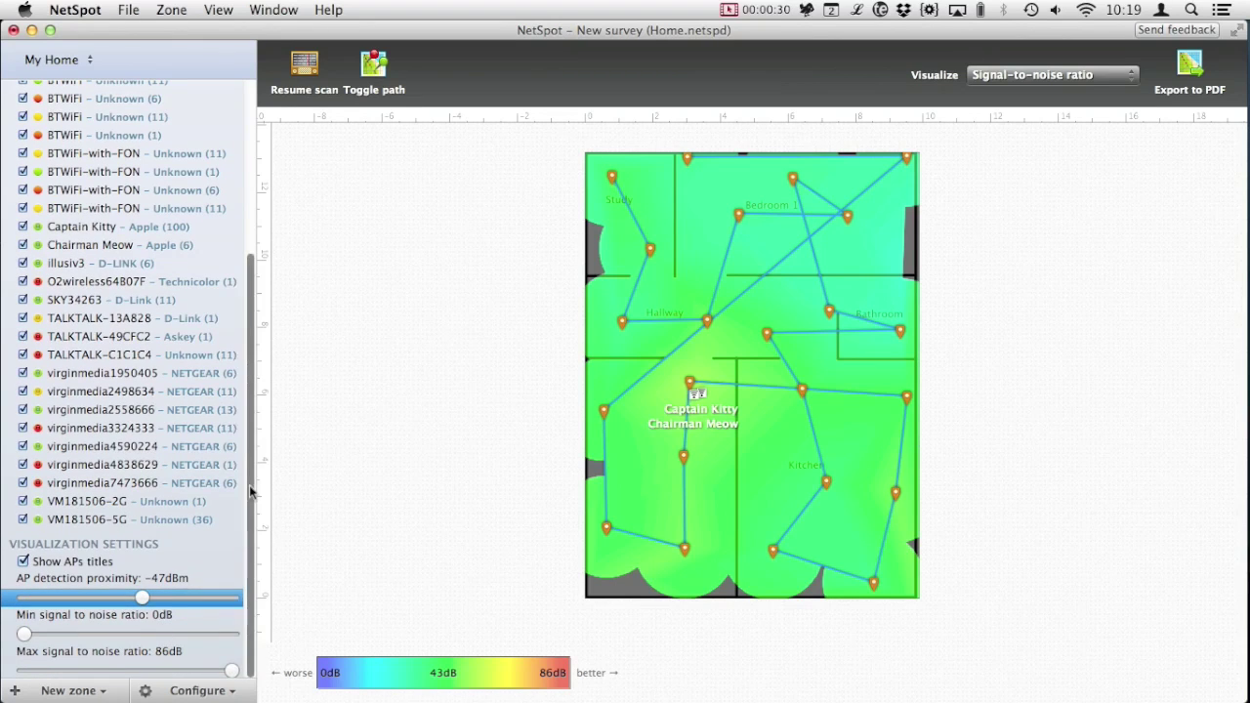
Limit the heatmap to the networks on channel 1
drag(251, 491, 255, 307)
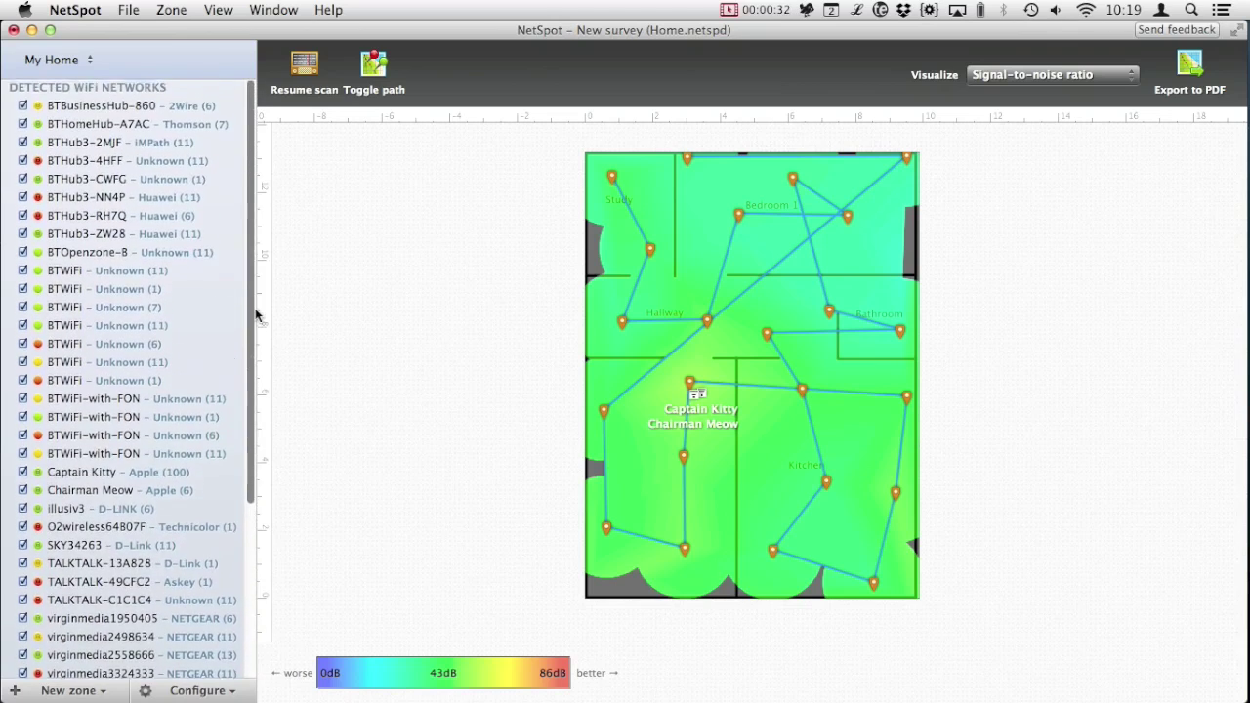
scroll(255, 325, down, 5)
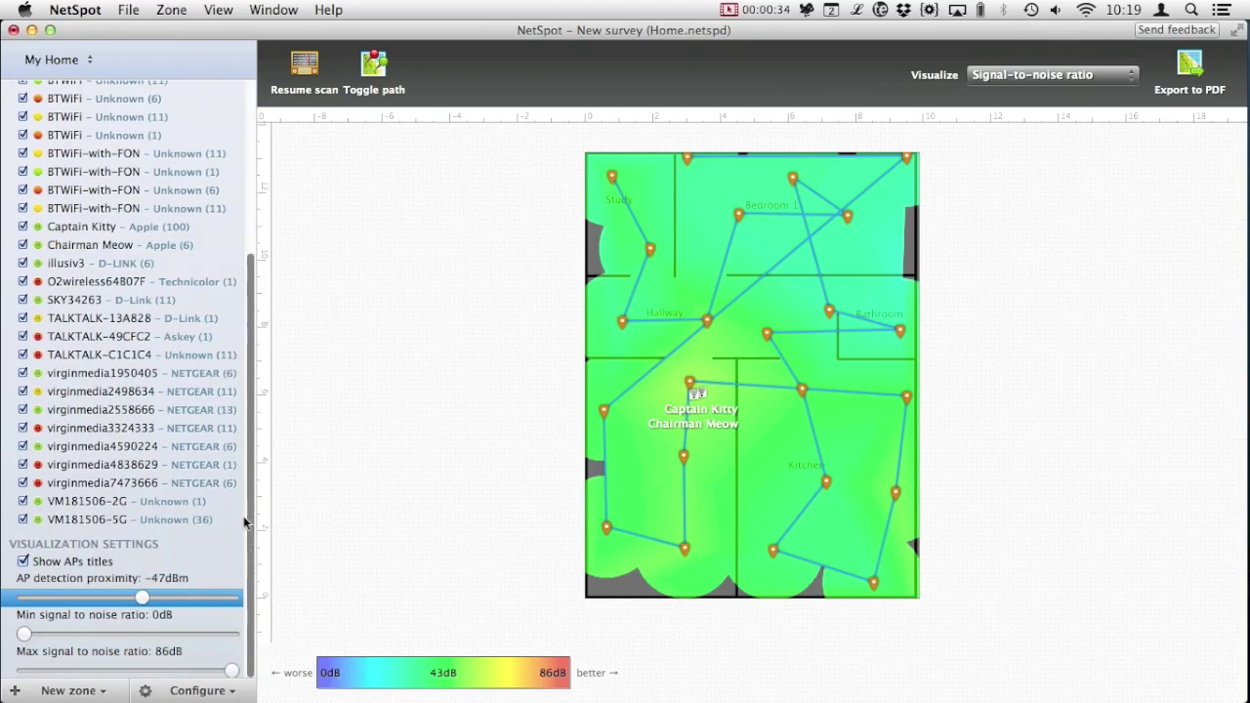
click(232, 691)
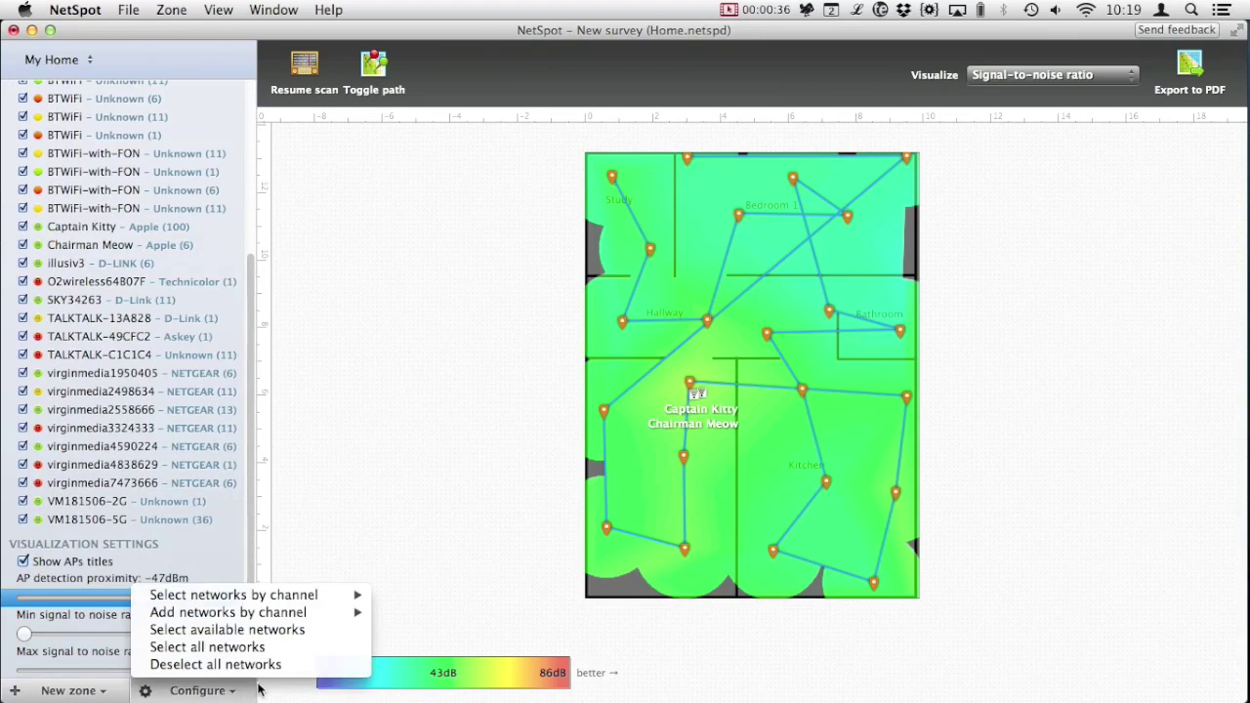
mouse_move(323, 594)
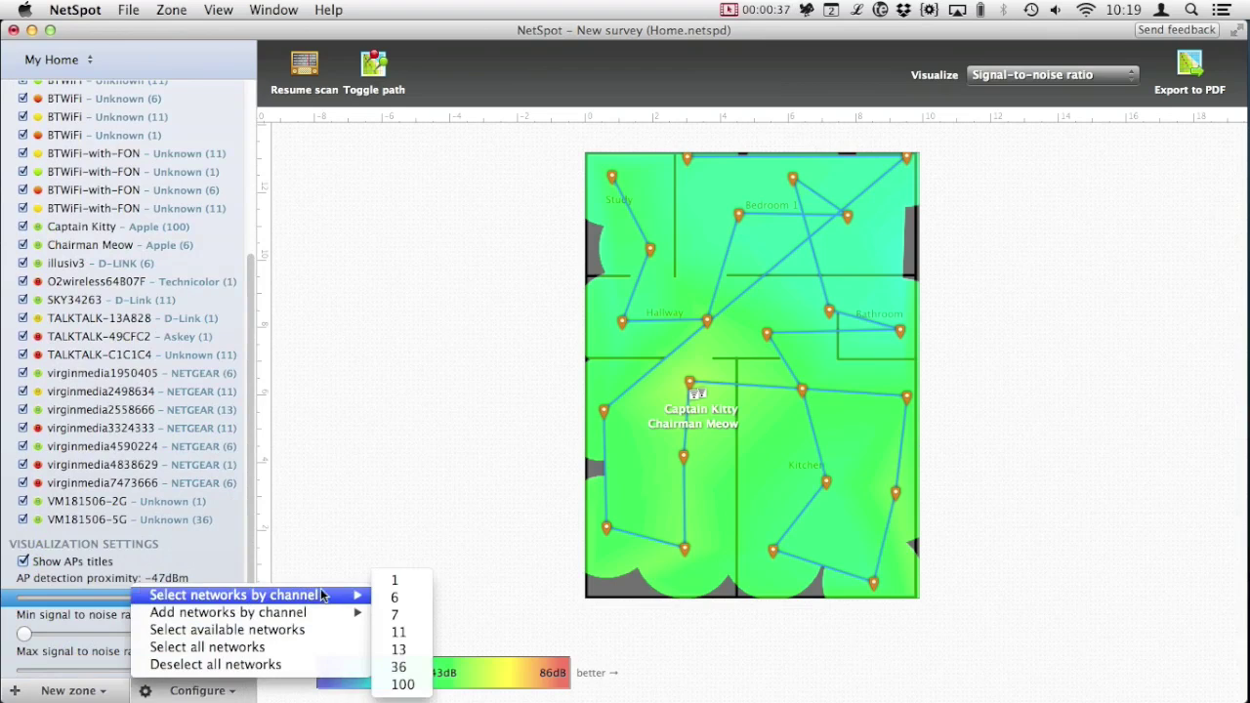
click(427, 582)
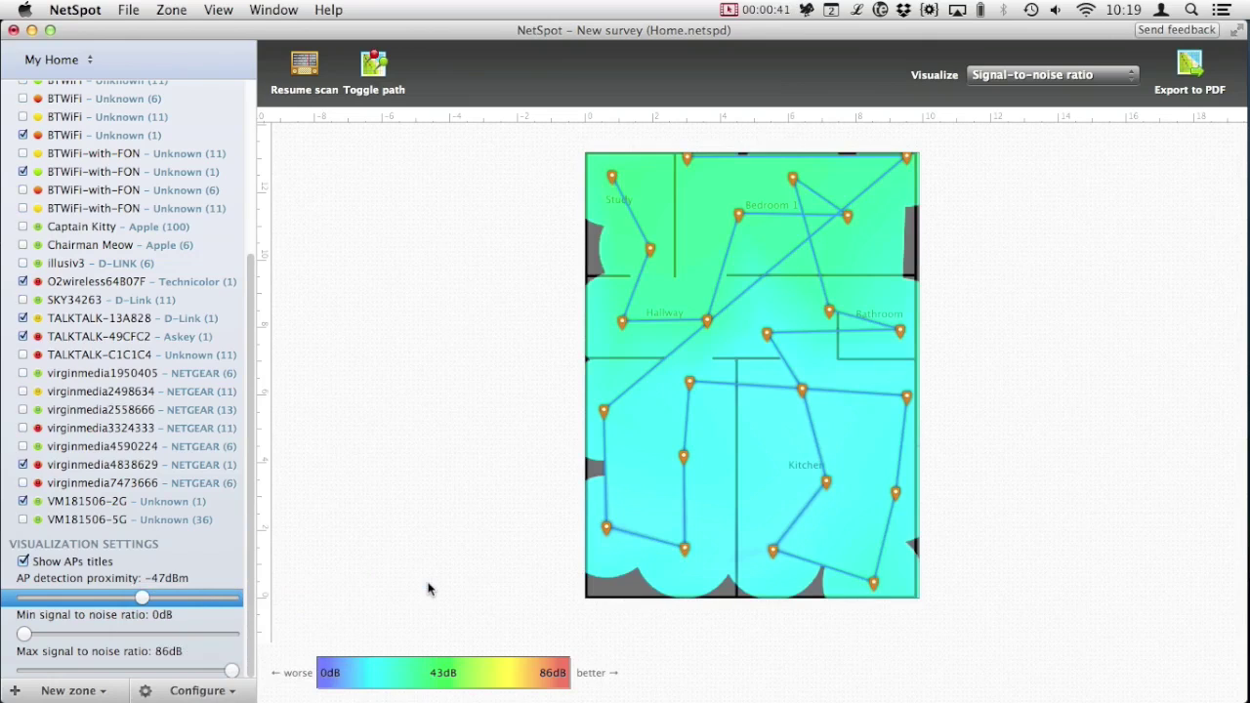
Deselect all detected networks and include only Captain Kitty in the heatmap
click(238, 693)
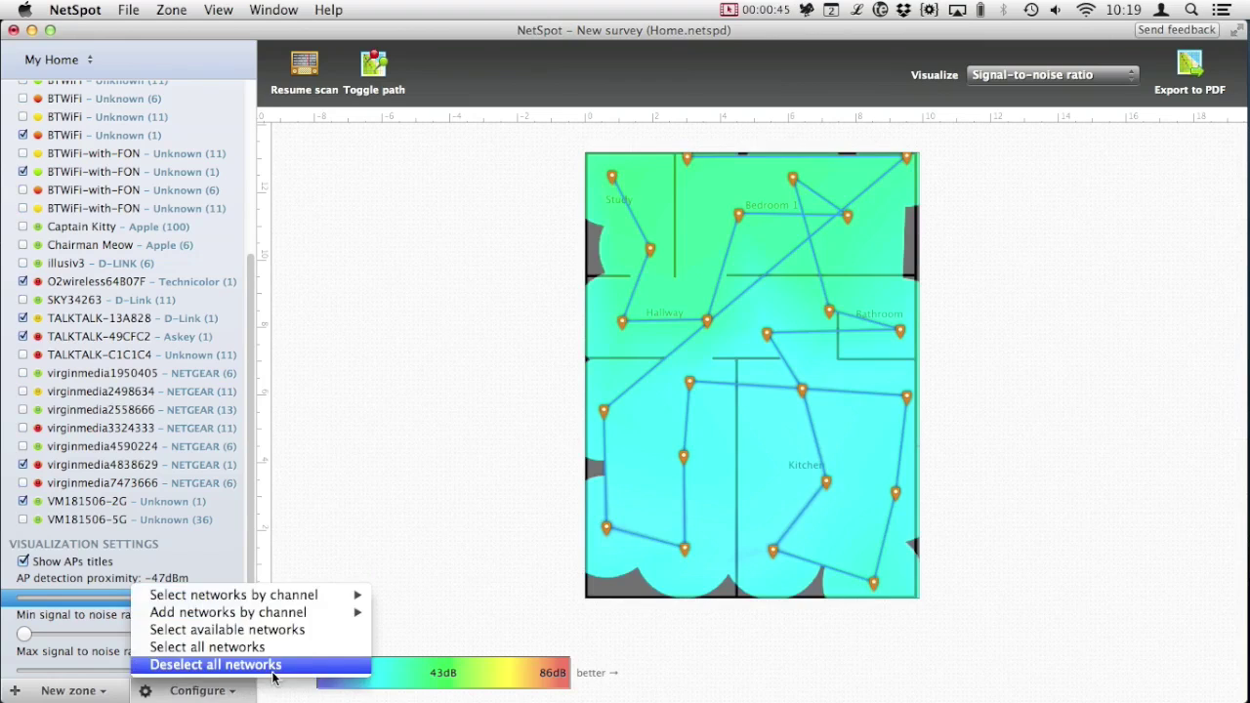
click(215, 664)
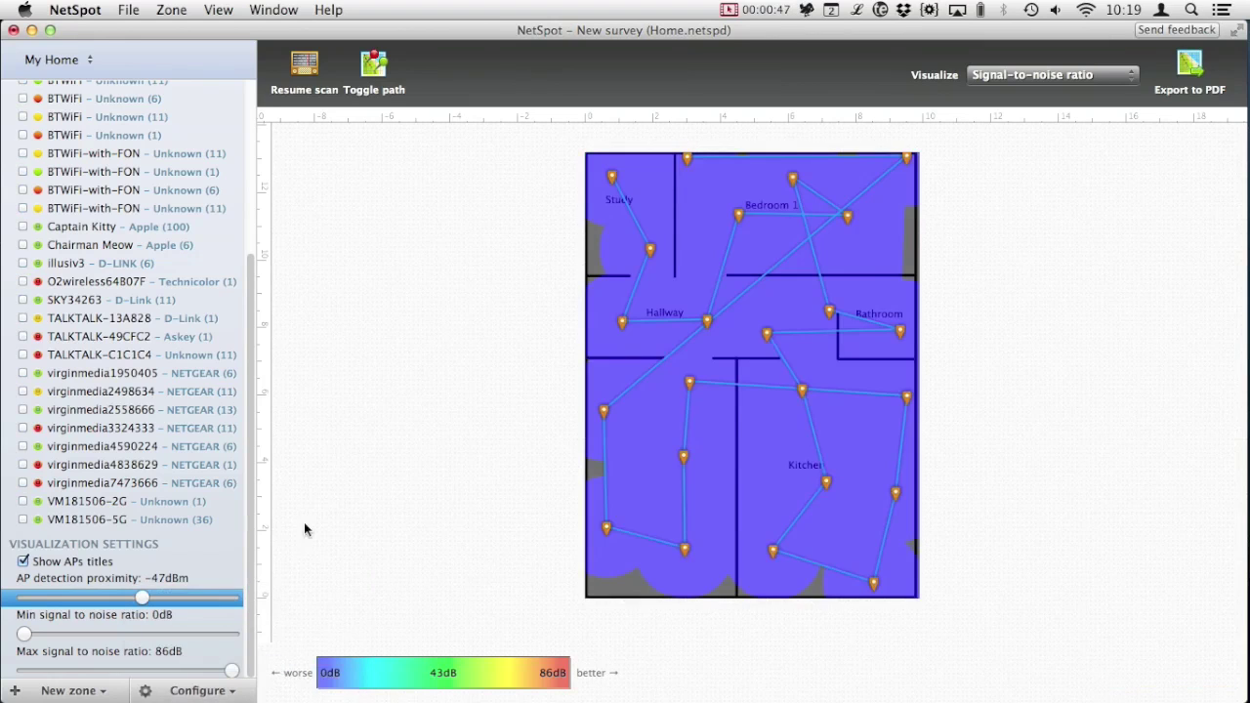
scroll(151, 397, up, 3)
scroll(151, 397, up, 8)
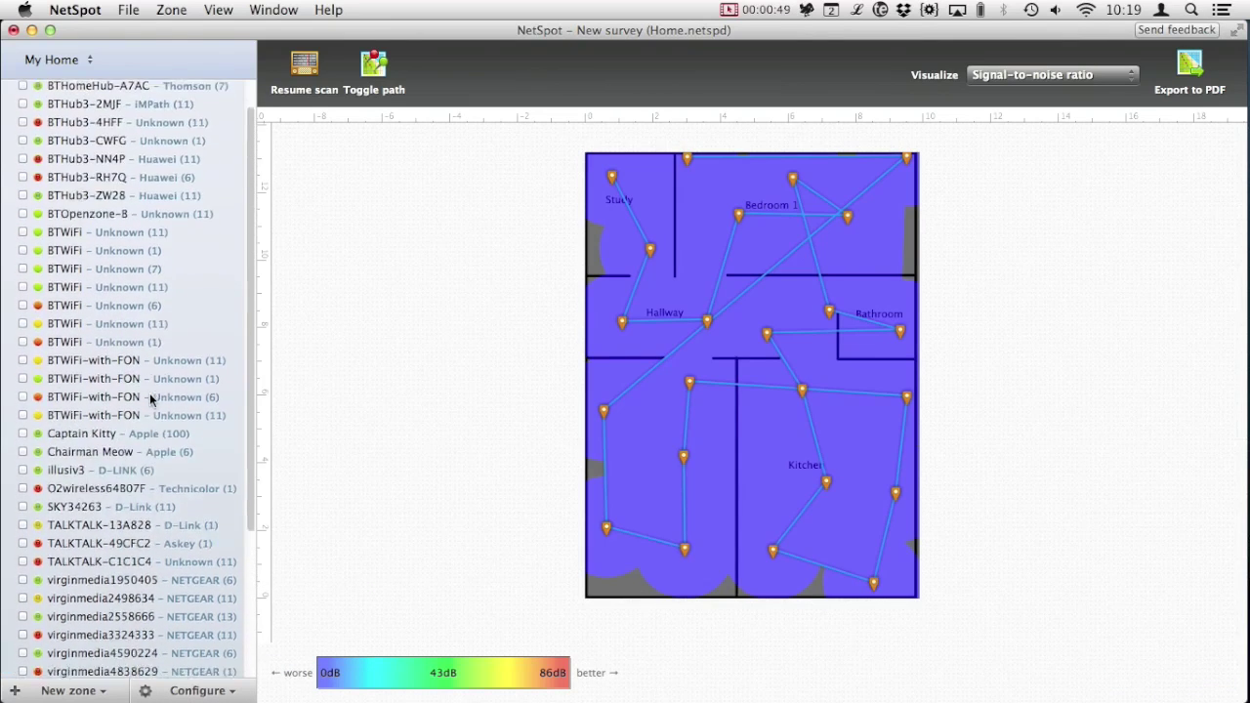
click(22, 454)
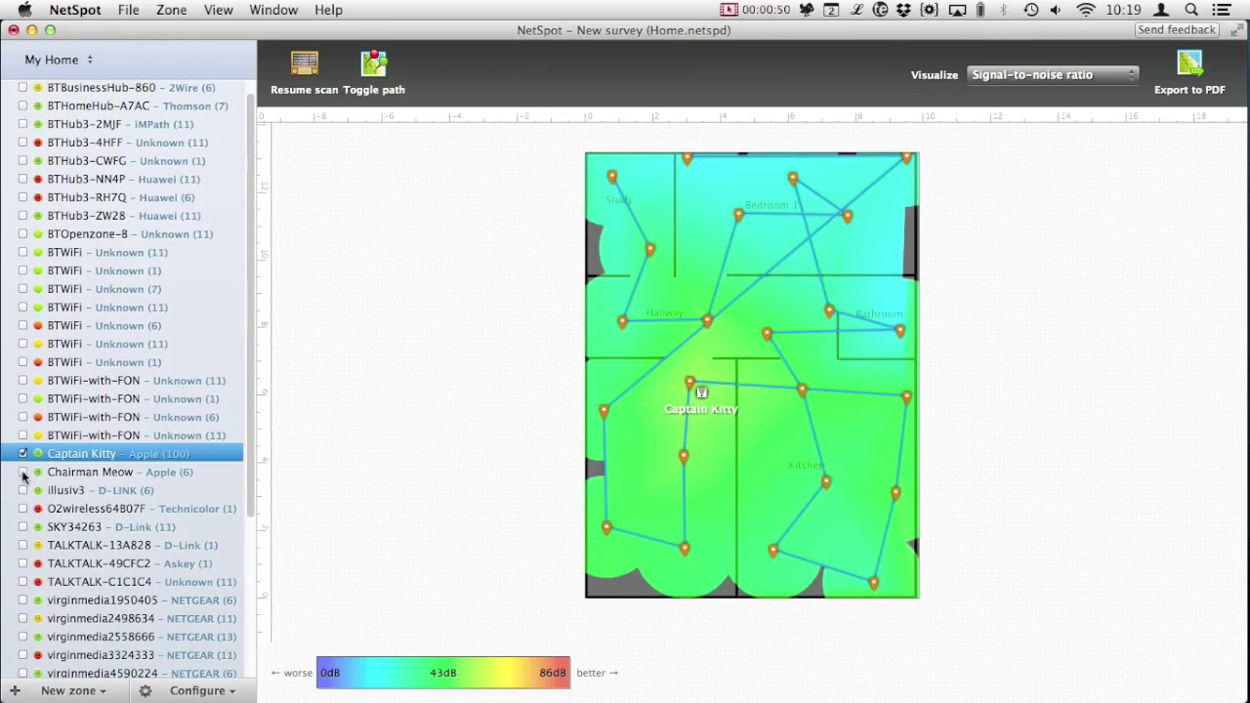
Include Chairman Meow in the heatmap alongside Captain Kitty, and exclude both networks again
click(23, 471)
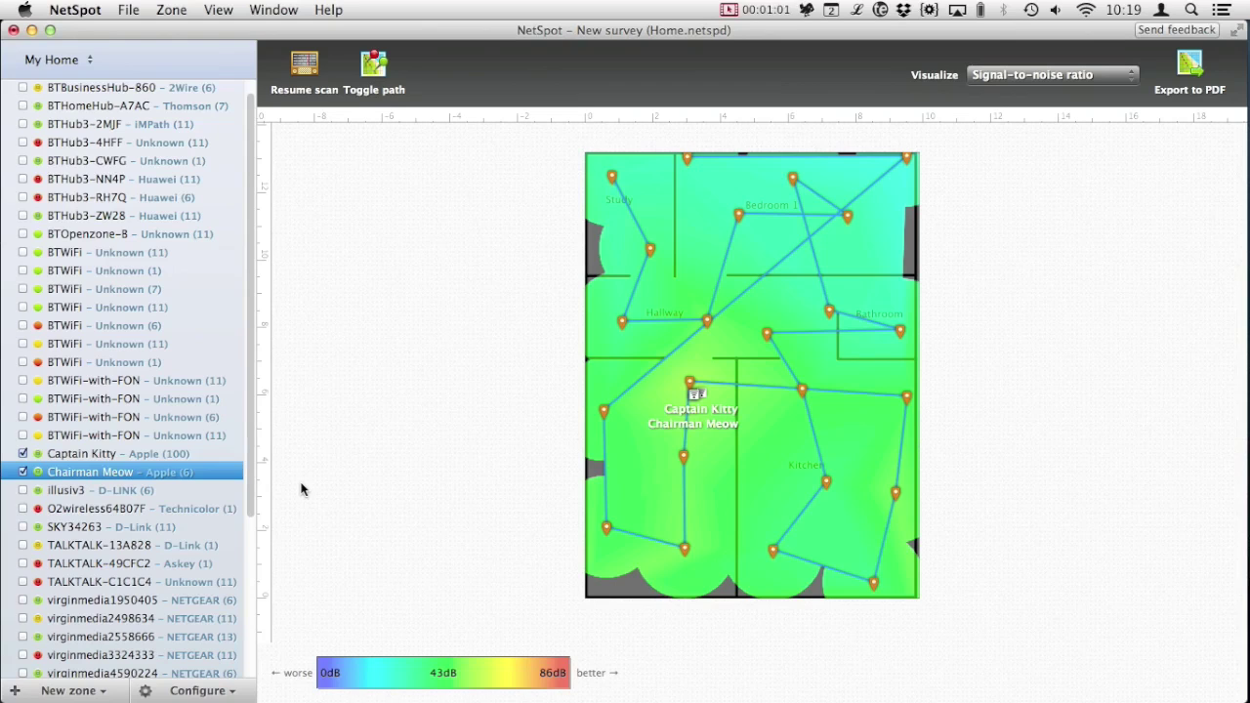
click(23, 453)
click(23, 471)
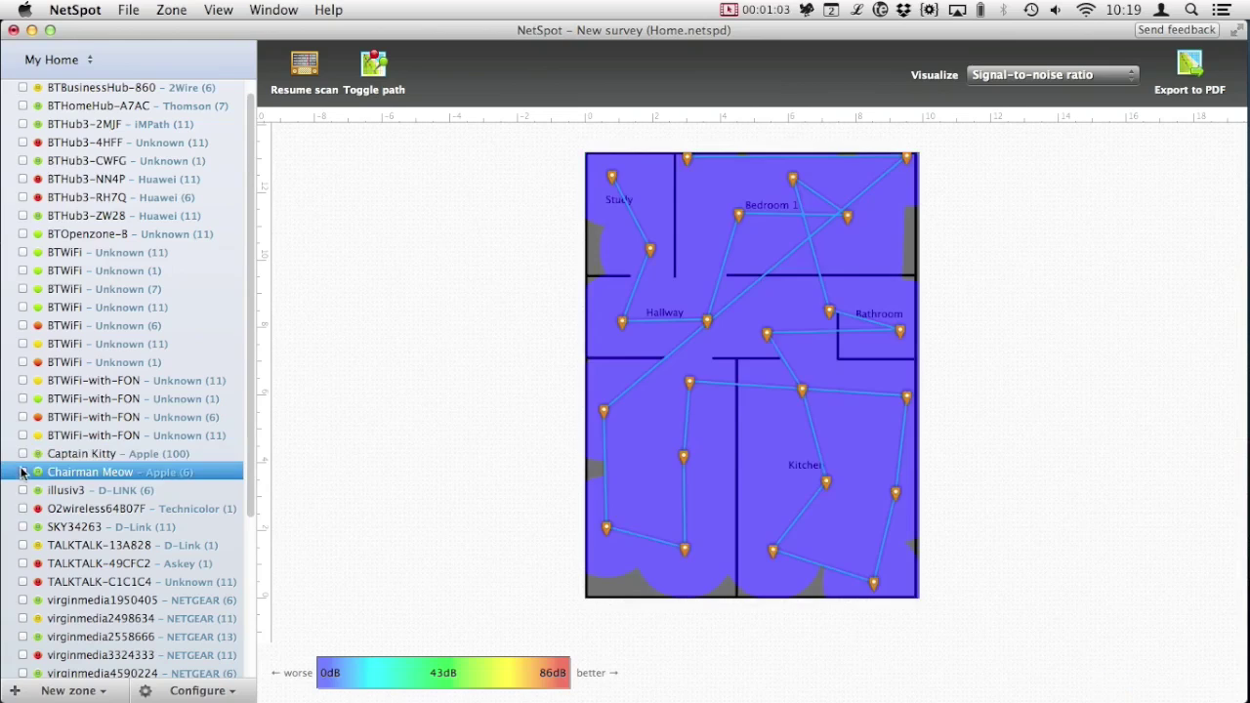
Include the channel 6 BTWiFi network and exclude it again, and include all four BTWiFi-with-FON networks in the heatmap
click(23, 327)
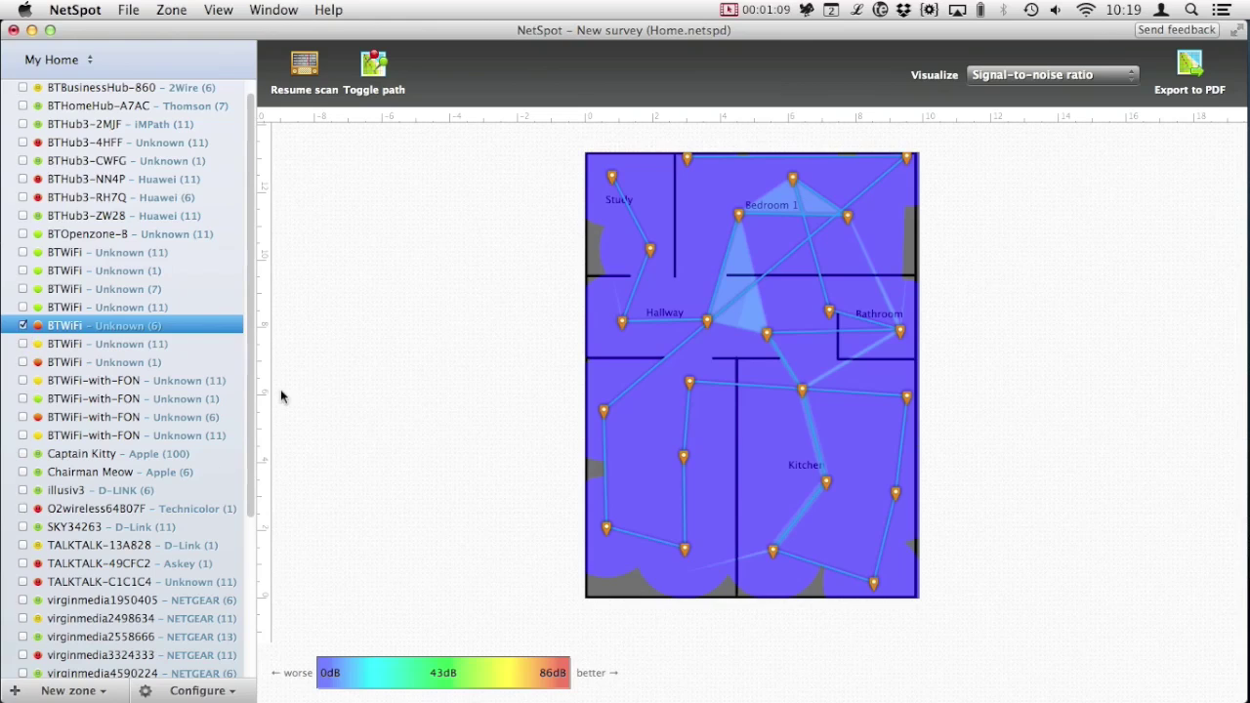
click(24, 328)
click(23, 381)
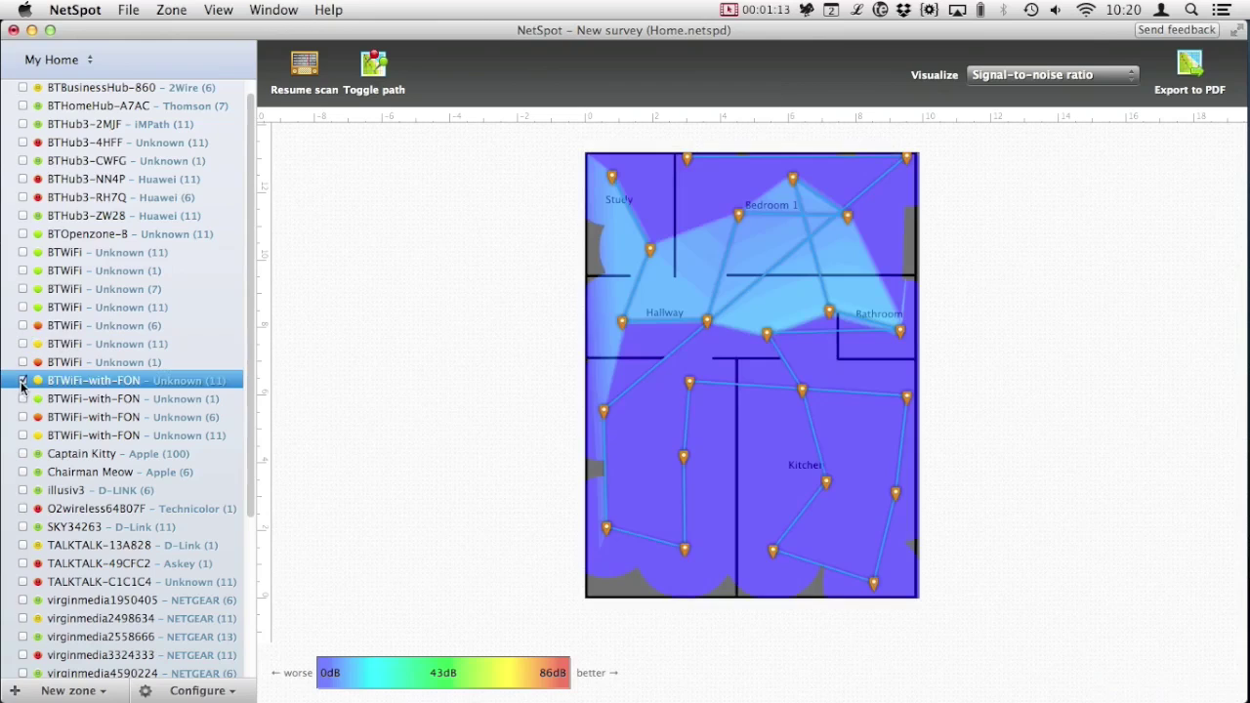
click(22, 436)
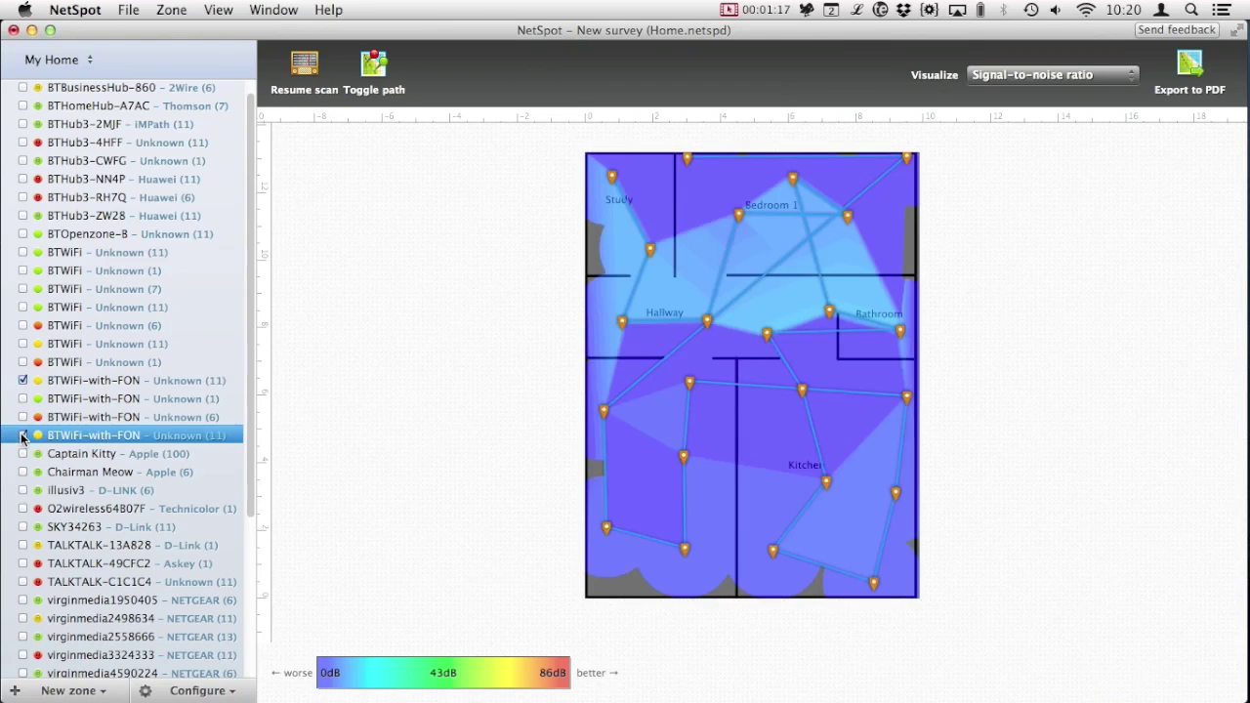
click(23, 418)
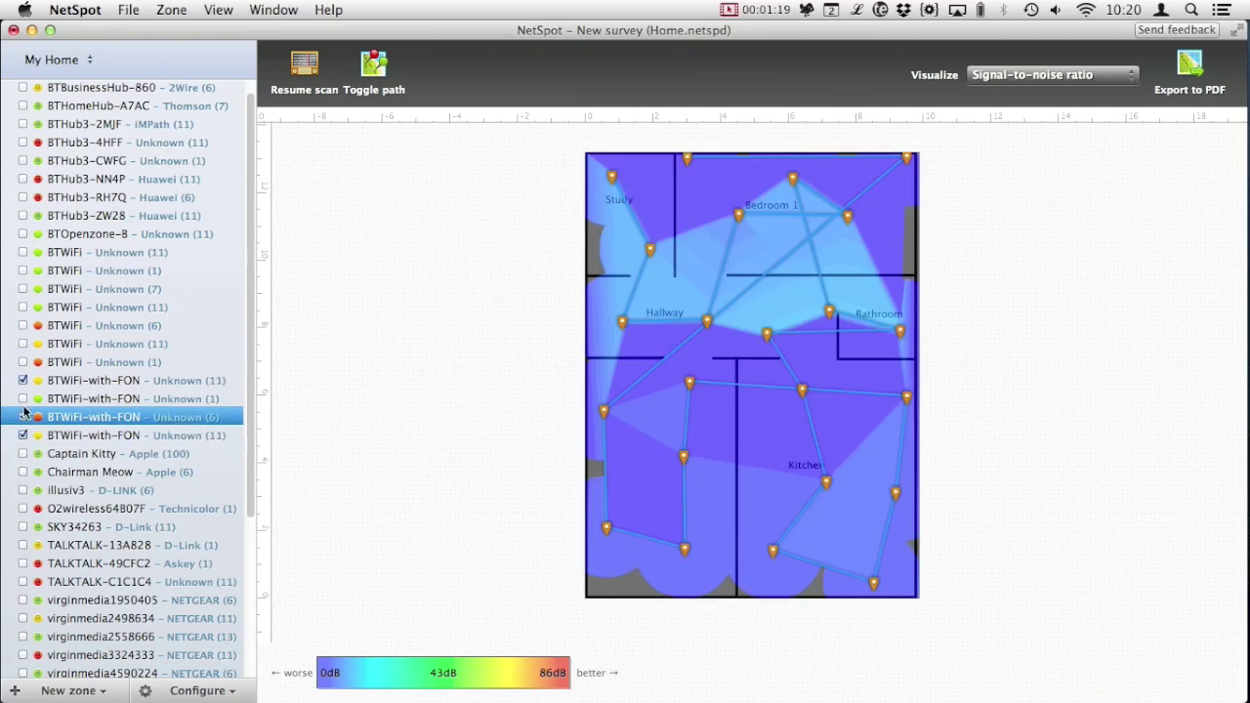
click(23, 399)
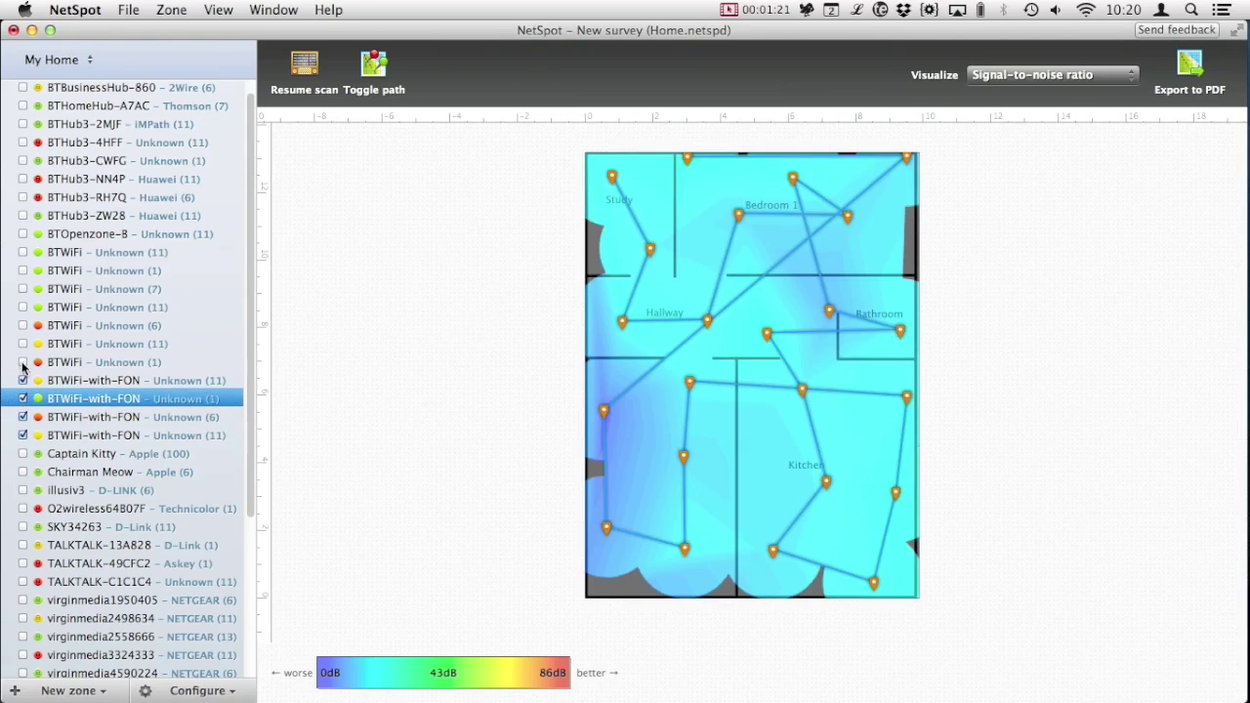
Add the four BTWiFi networks listed directly above the BTWiFi-with-FON entries, on channels 1, 11, 6 and 11, to the heatmap
click(24, 364)
click(23, 345)
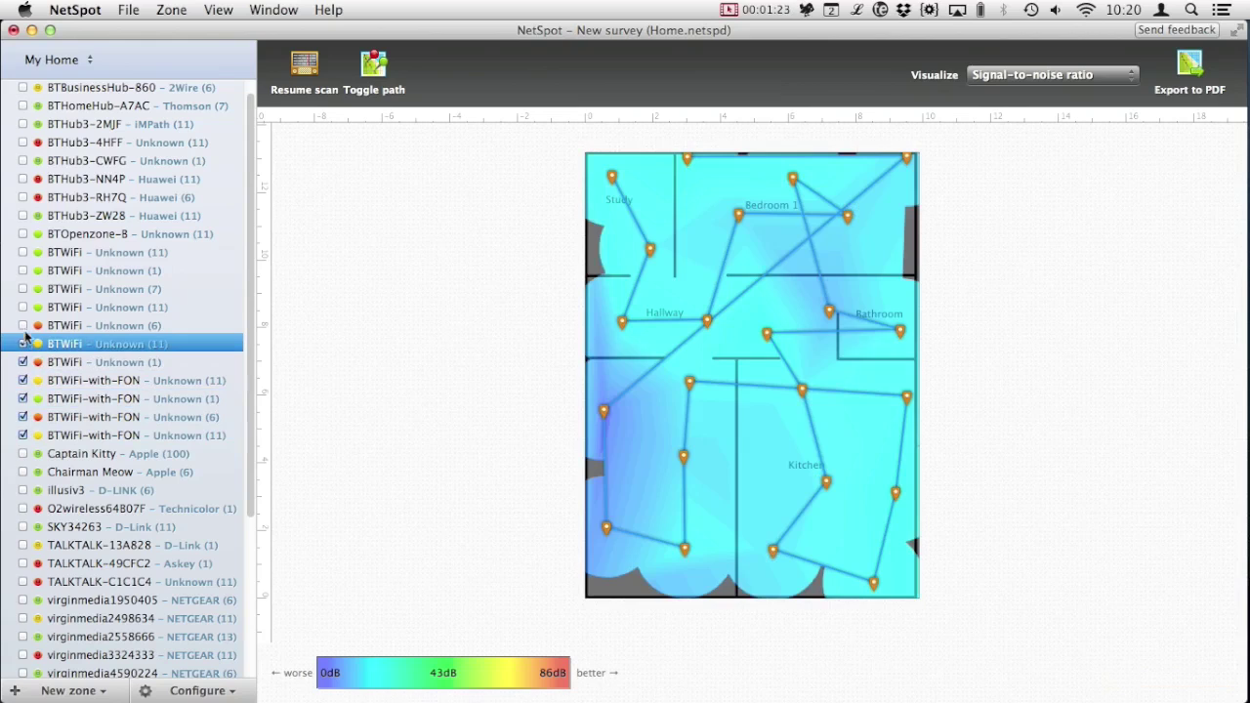
click(23, 326)
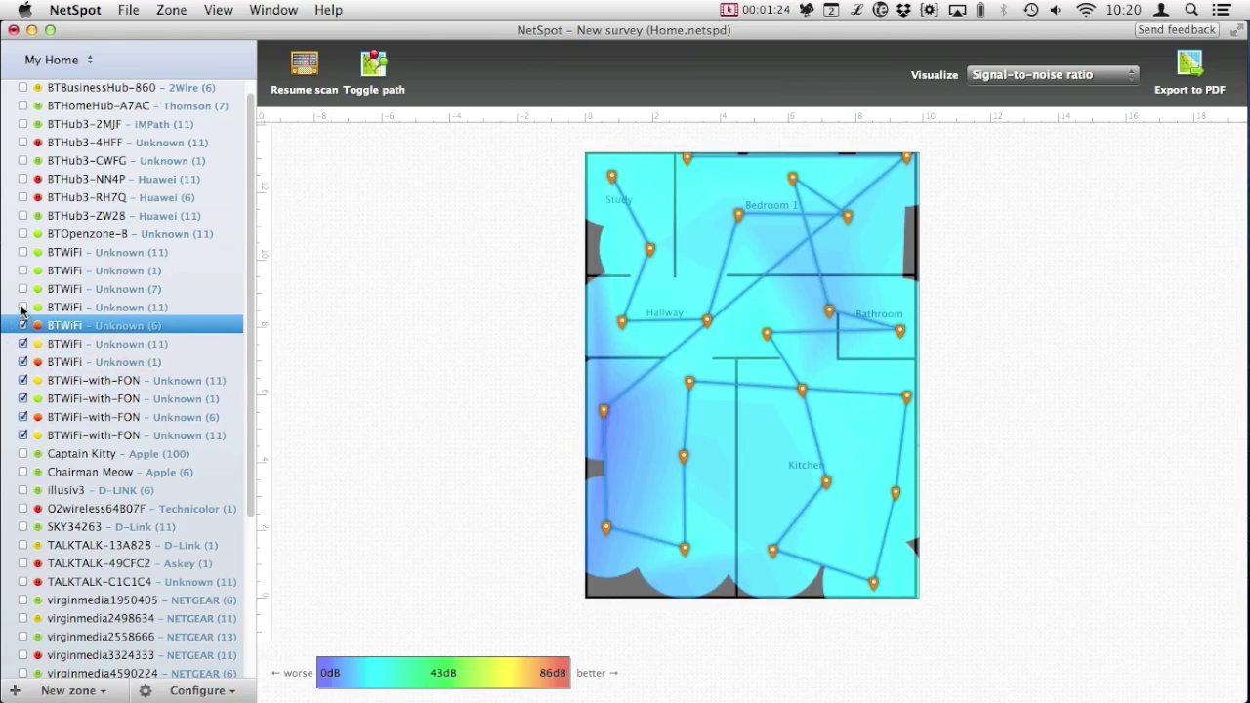
click(23, 308)
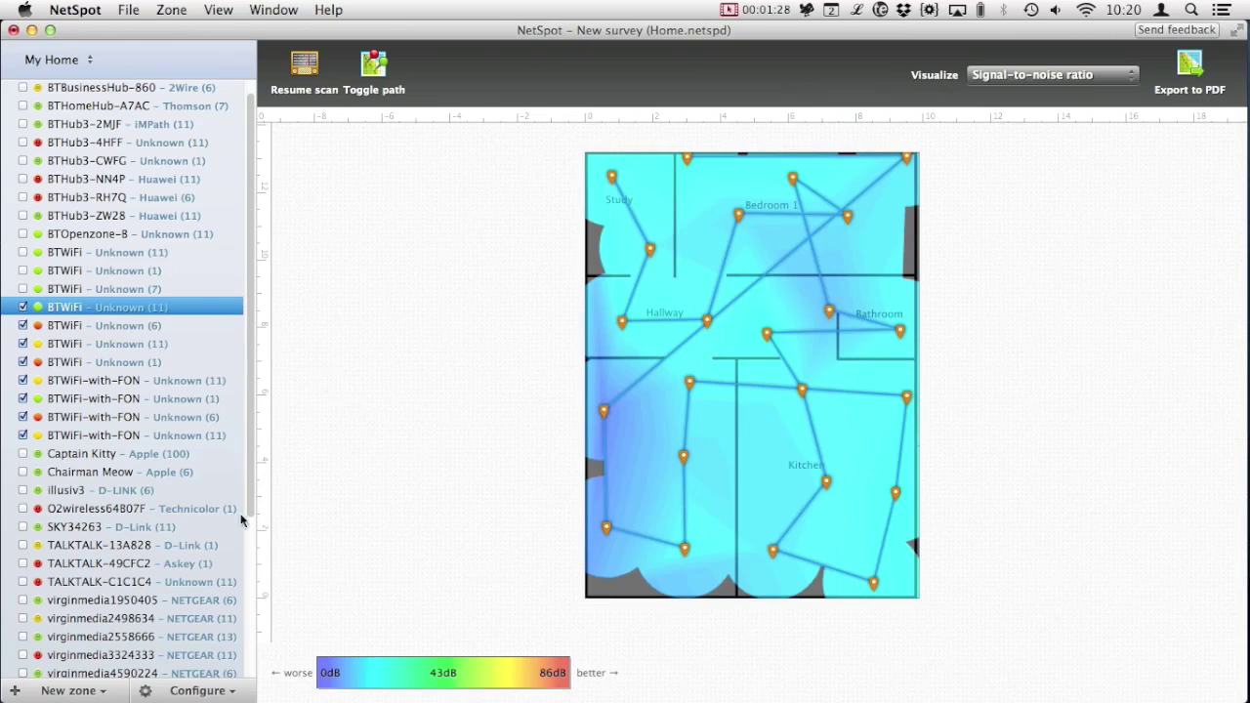
Deselect all networks and include only Captain Kitty and Chairman Meow in the signal-to-noise heatmap
click(240, 689)
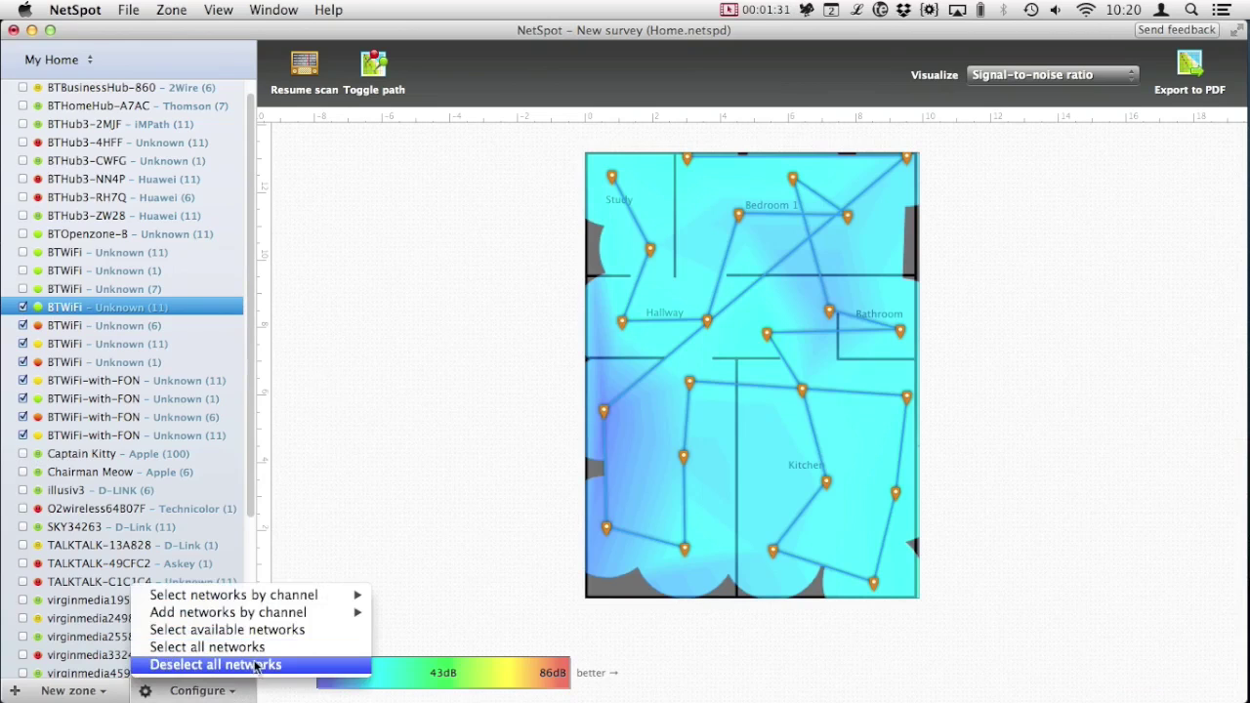
click(285, 669)
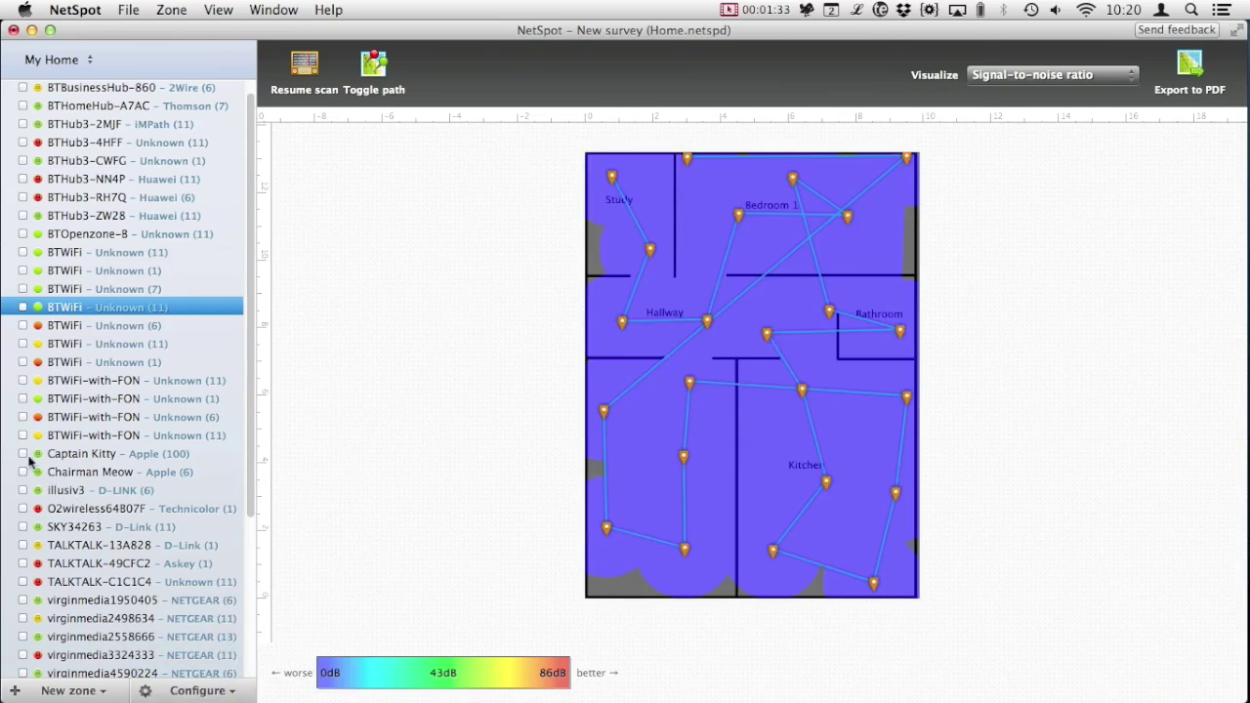
click(23, 454)
click(23, 473)
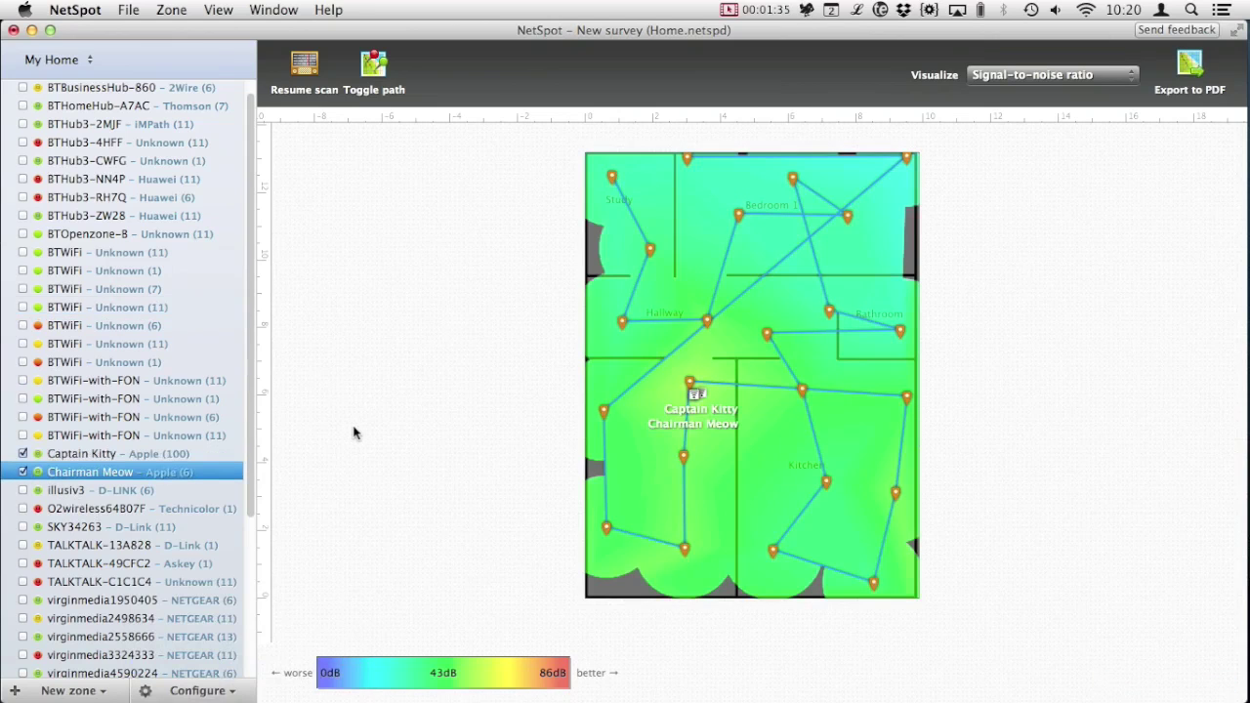